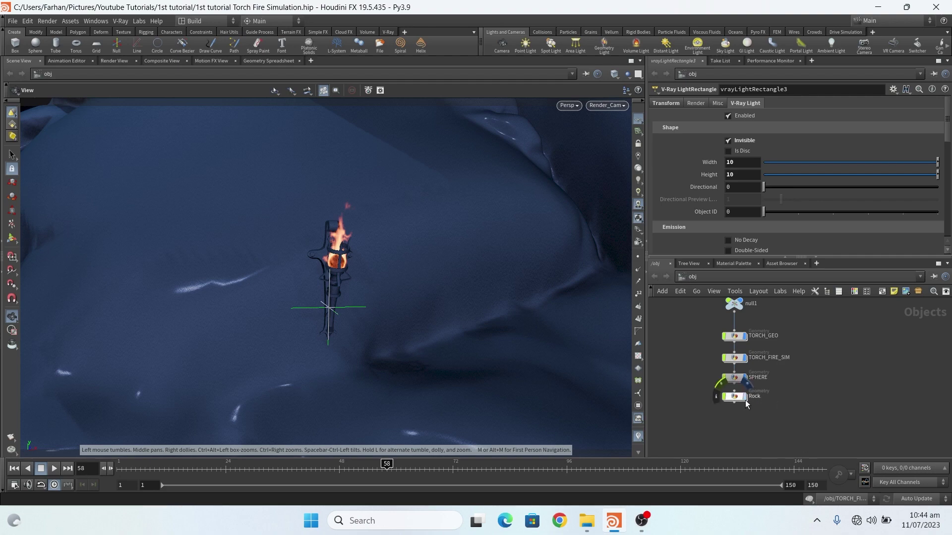
# Step: Turn off the display of the Rock, SPHERE, TORCH_FIRE_SIM and TORCH_GEO objects in the scene
pyautogui.click(745, 379)
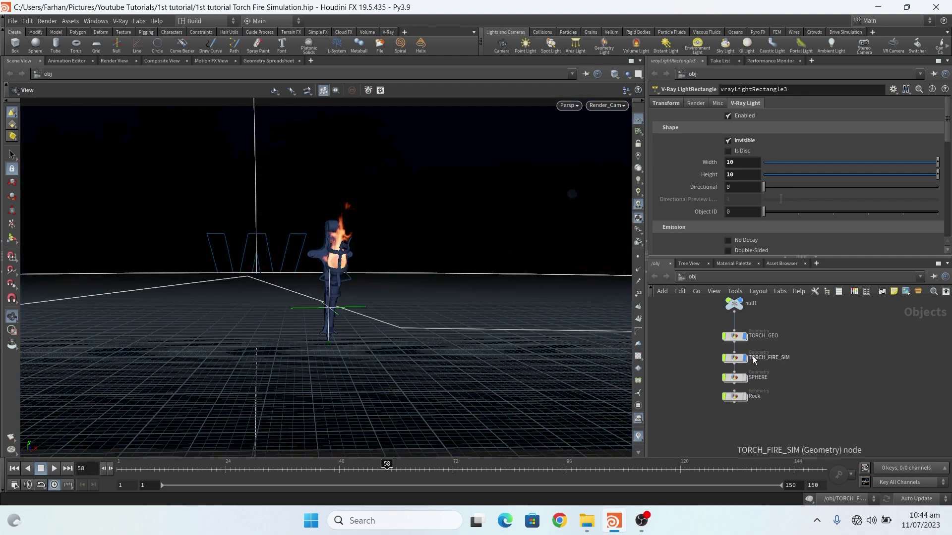
pyautogui.click(746, 359)
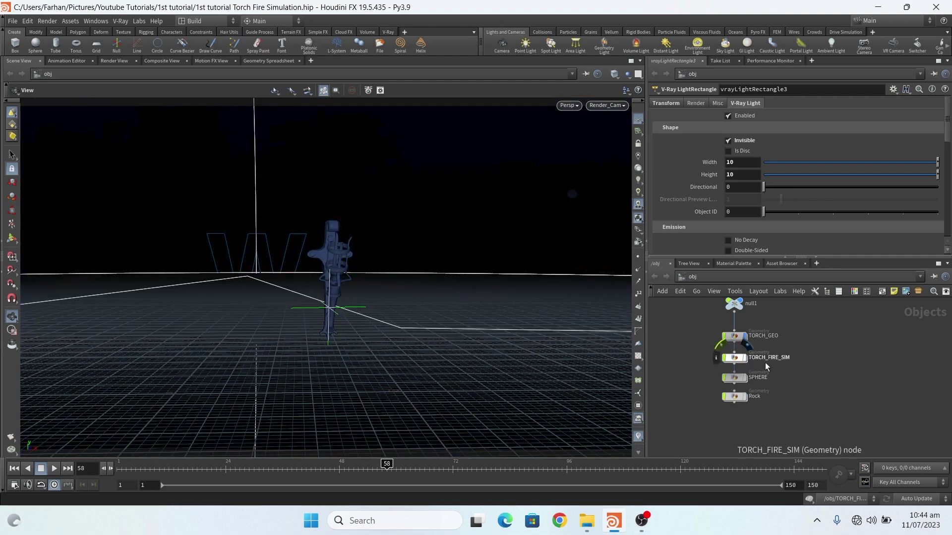
pyautogui.click(746, 336)
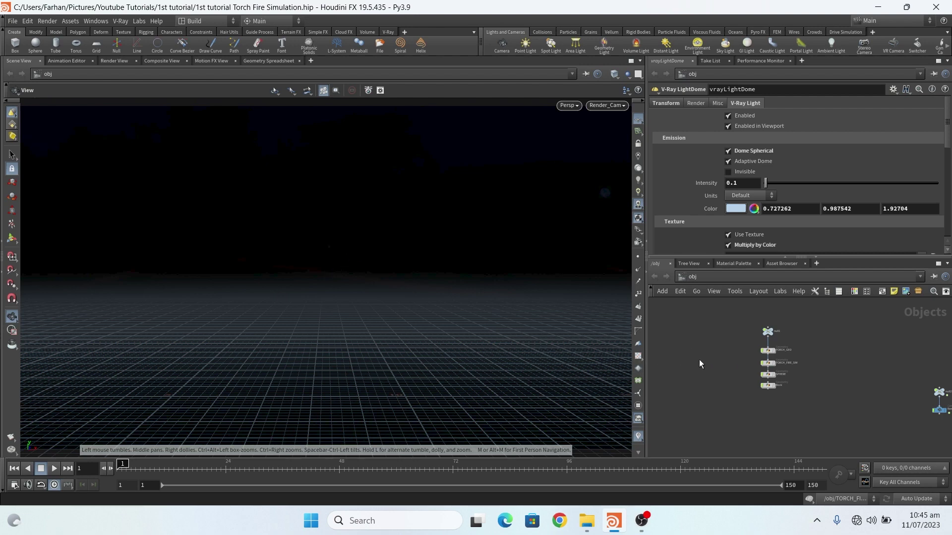
pyautogui.press('Tab')
pyautogui.write('geo')
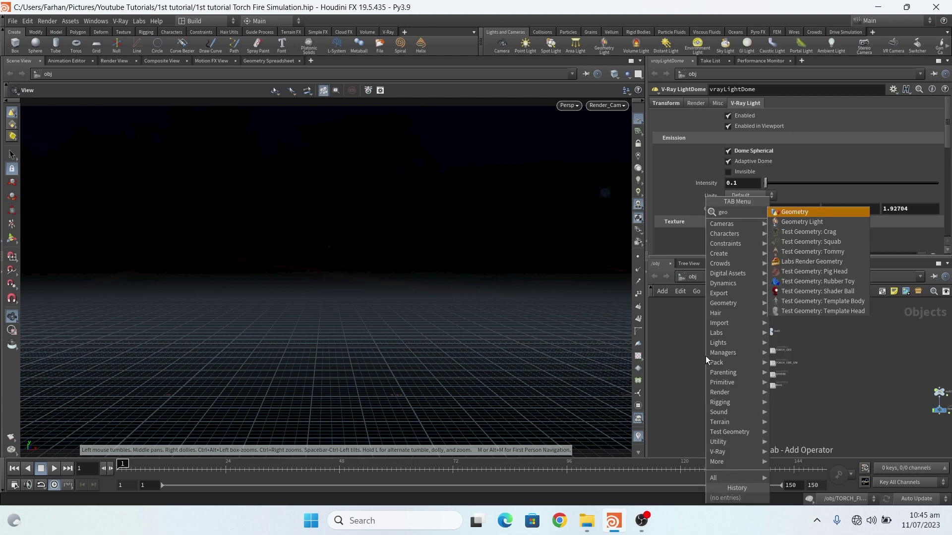
pyautogui.press('Return')
pyautogui.scroll(2, 706, 356)
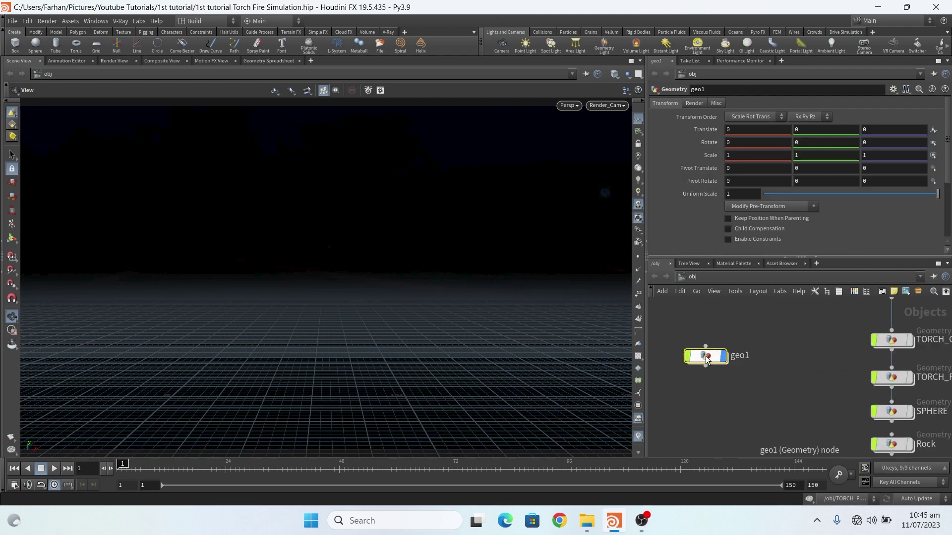
pyautogui.scroll(-2, 706, 356)
pyautogui.scroll(5, 798, 400)
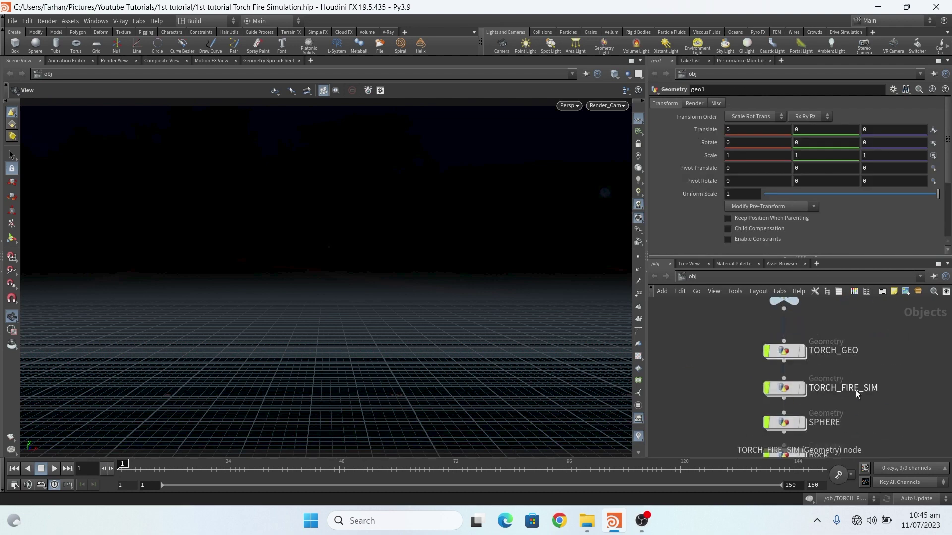
pyautogui.press('h')
pyautogui.moveTo(719, 365); pyautogui.dragTo(764, 415)
pyautogui.press('Delete')
# Step: Open the TORCH_FIRE_SIM object's geometry network and bring its first nodes into view
pyautogui.scroll(5, 845, 389)
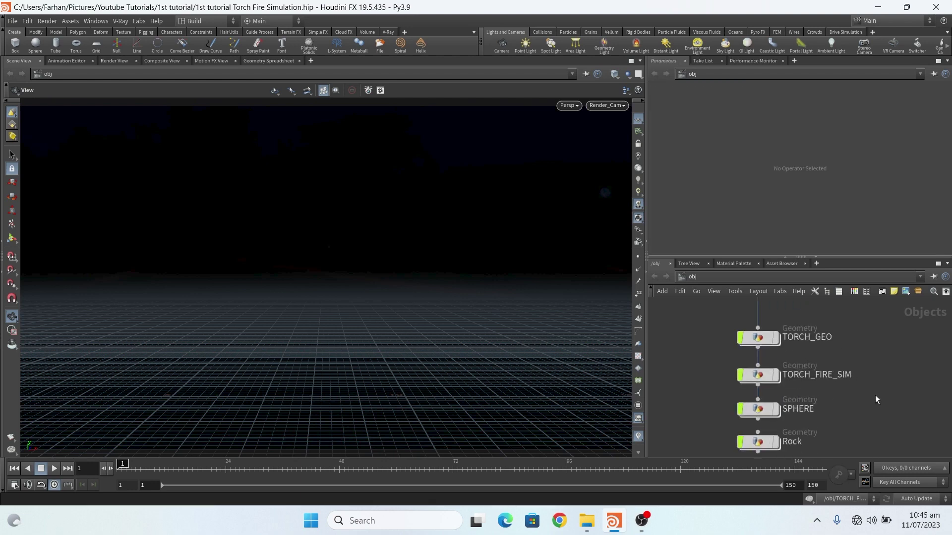
pyautogui.doubleClick(766, 376)
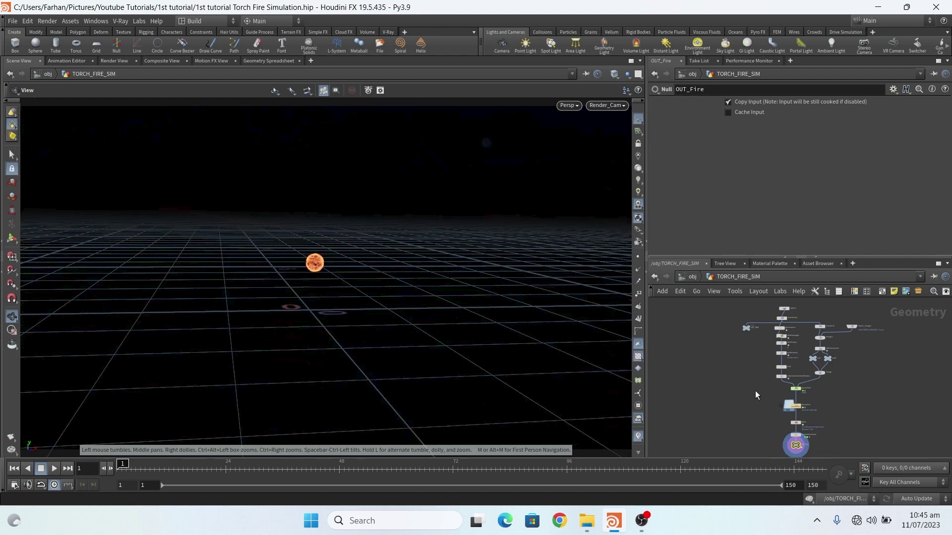
pyautogui.scroll(5, 754, 391)
pyautogui.scroll(3, 821, 392)
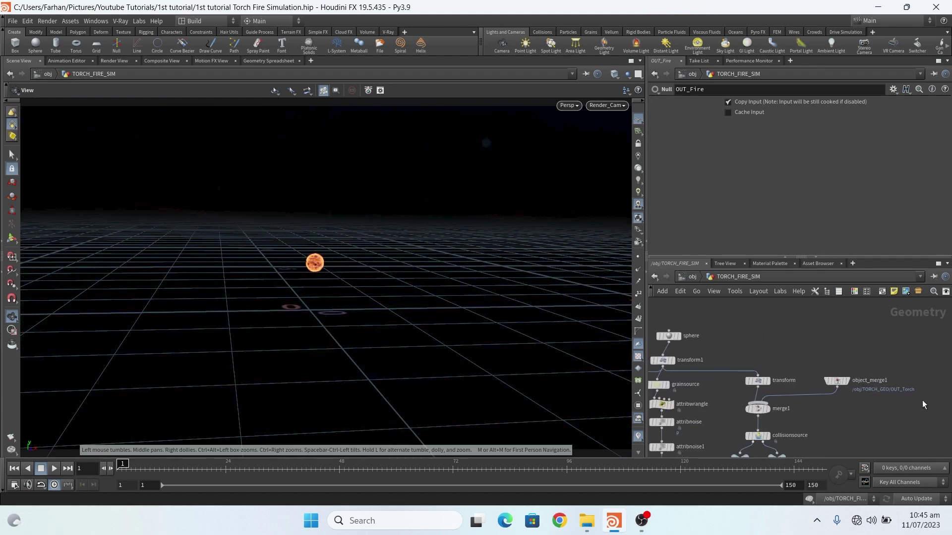
pyautogui.scroll(-3, 819, 355)
pyautogui.scroll(4, 820, 355)
pyautogui.scroll(3, 798, 355)
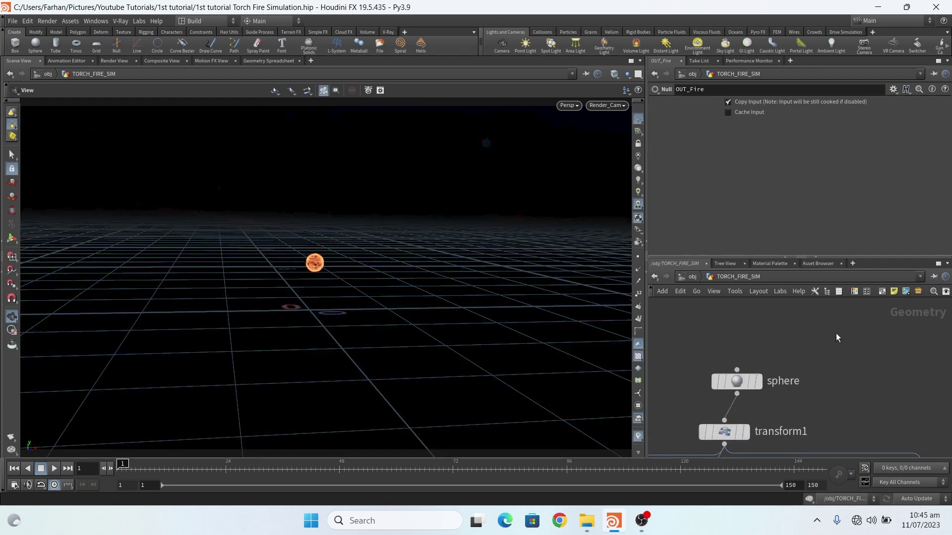
# Step: Straighten the sphere node above transform1 and make it the displayed node
pyautogui.scroll(2, 765, 362)
pyautogui.scroll(-2, 862, 340)
pyautogui.scroll(4, 819, 346)
pyautogui.scroll(-4, 818, 346)
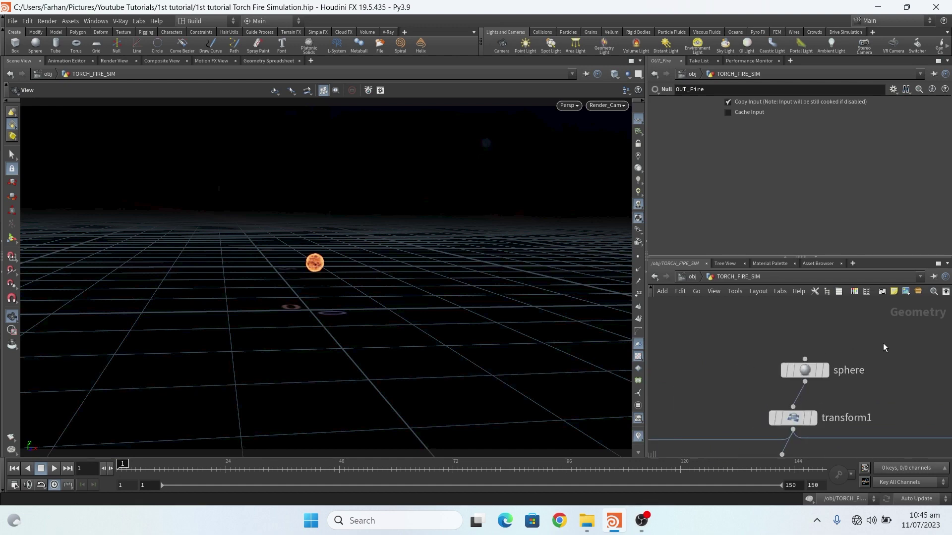
pyautogui.scroll(3, 794, 369)
pyautogui.moveTo(782, 375); pyautogui.dragTo(763, 367)
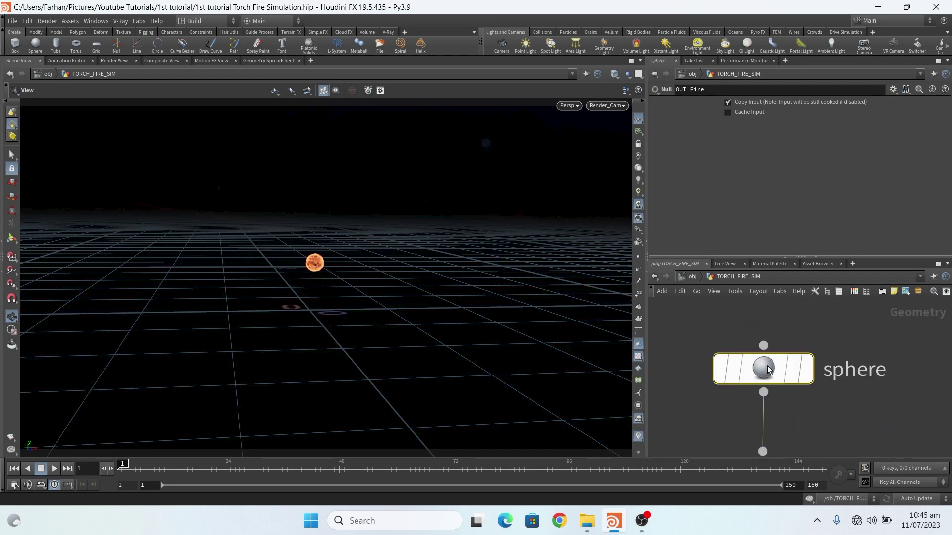
pyautogui.click(806, 377)
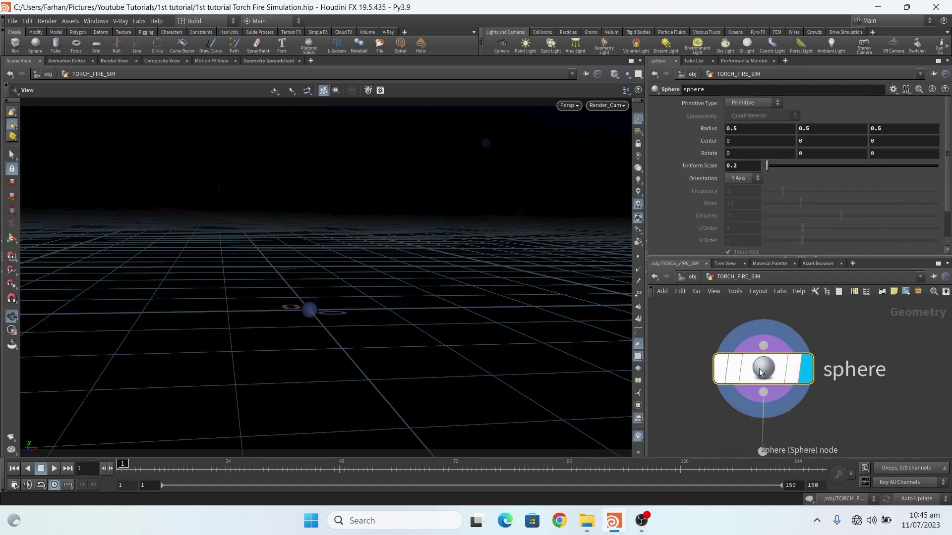
# Step: Leave the render camera for a free view, switch the viewport to headlight-only lighting and inspect the sphere
pyautogui.moveTo(329, 311); pyautogui.dragTo(324, 347)
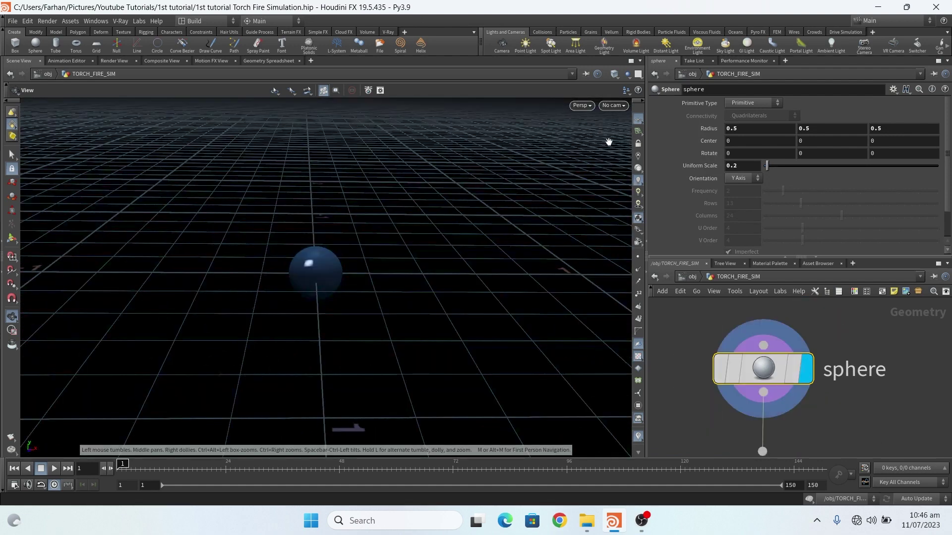
pyautogui.moveTo(768, 370)
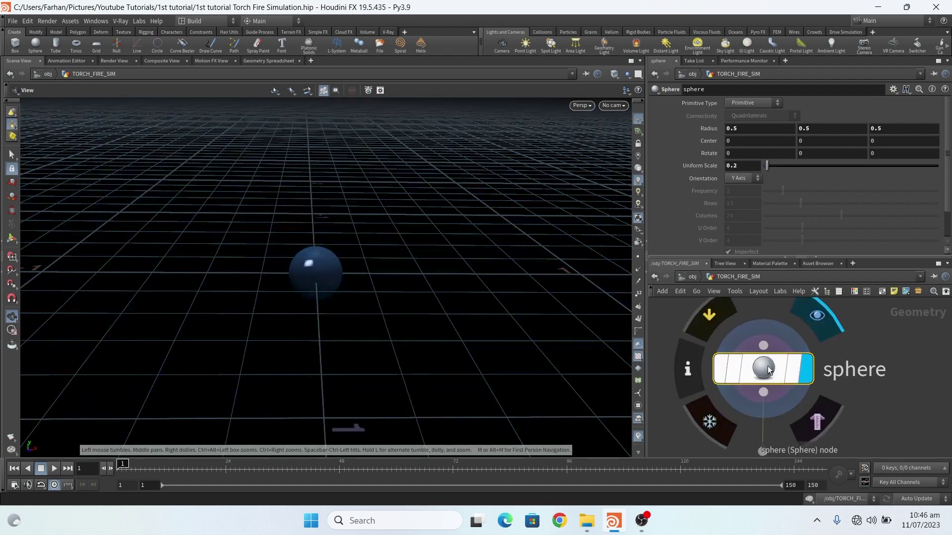
pyautogui.click(638, 169)
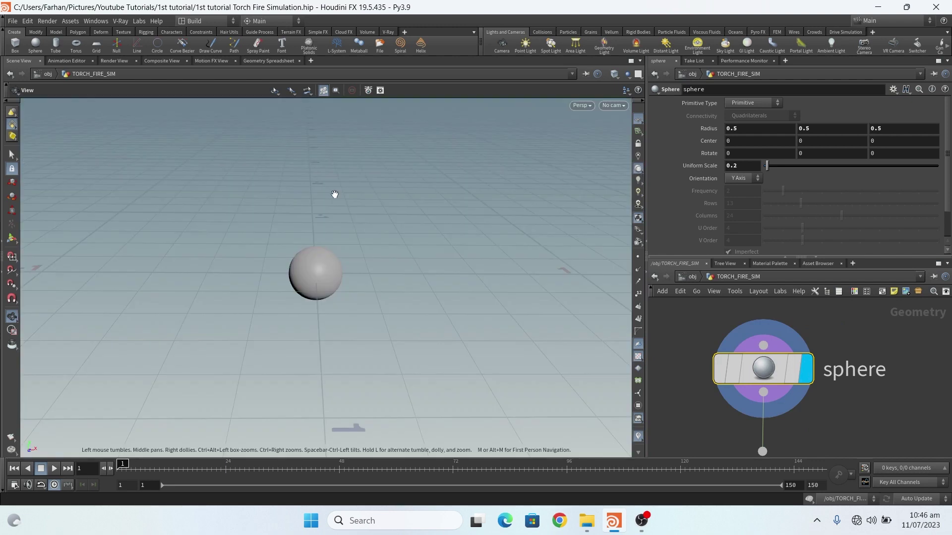
pyautogui.moveTo(335, 194); pyautogui.dragTo(329, 266)
pyautogui.scroll(3, 337, 269)
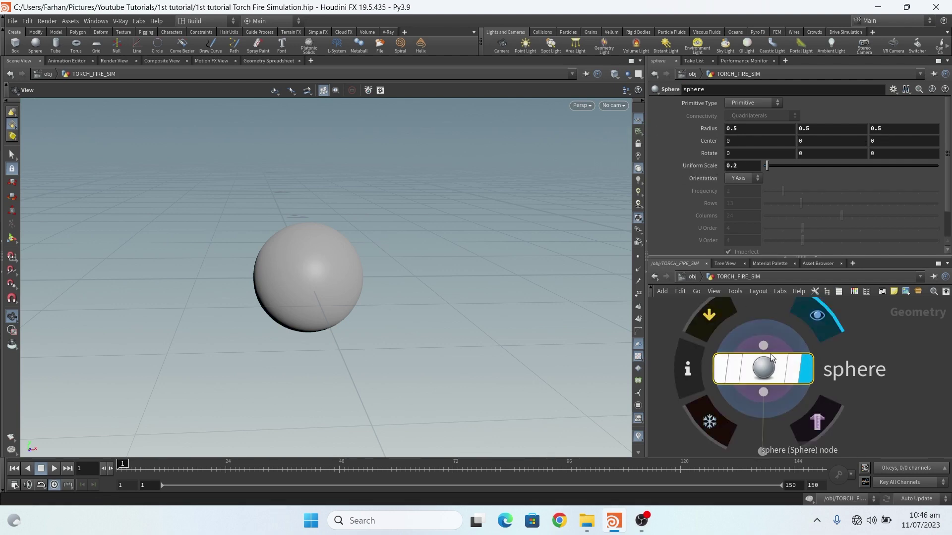
pyautogui.moveTo(350, 282); pyautogui.dragTo(327, 298)
# Step: Display and select the transform1 node to inspect the sphere's translated position
pyautogui.scroll(-5, 735, 322)
pyautogui.scroll(3, 757, 365)
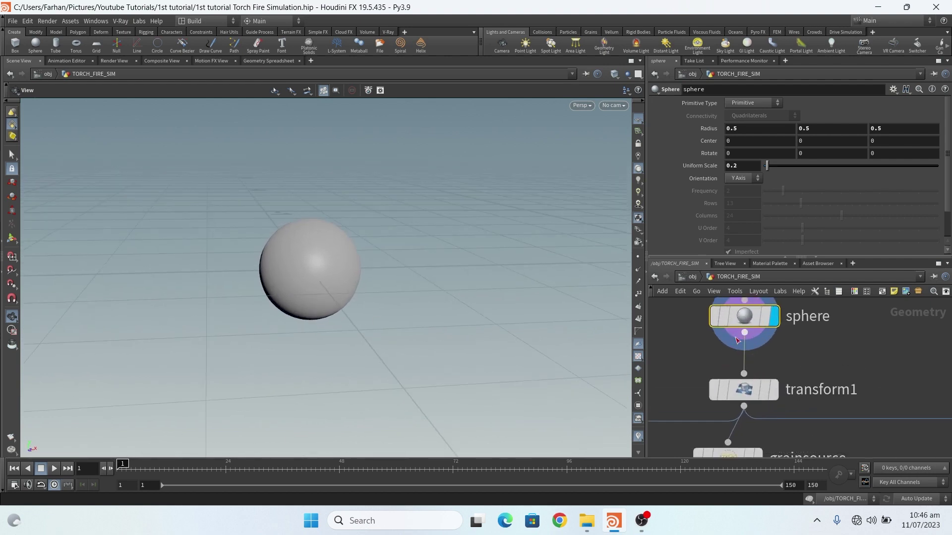
pyautogui.scroll(2, 740, 371)
pyautogui.click(788, 399)
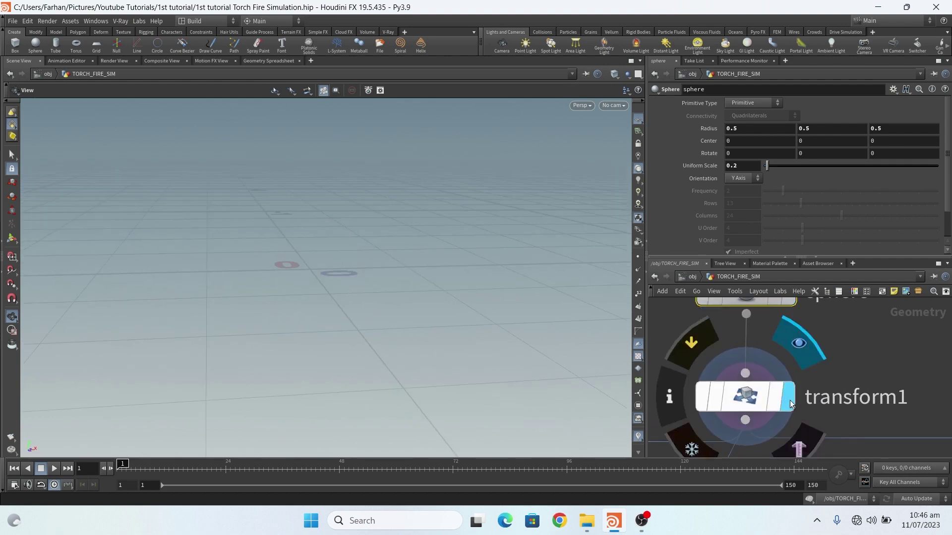
pyautogui.click(766, 397)
pyautogui.moveTo(483, 321); pyautogui.dragTo(315, 200)
pyautogui.moveTo(755, 384)
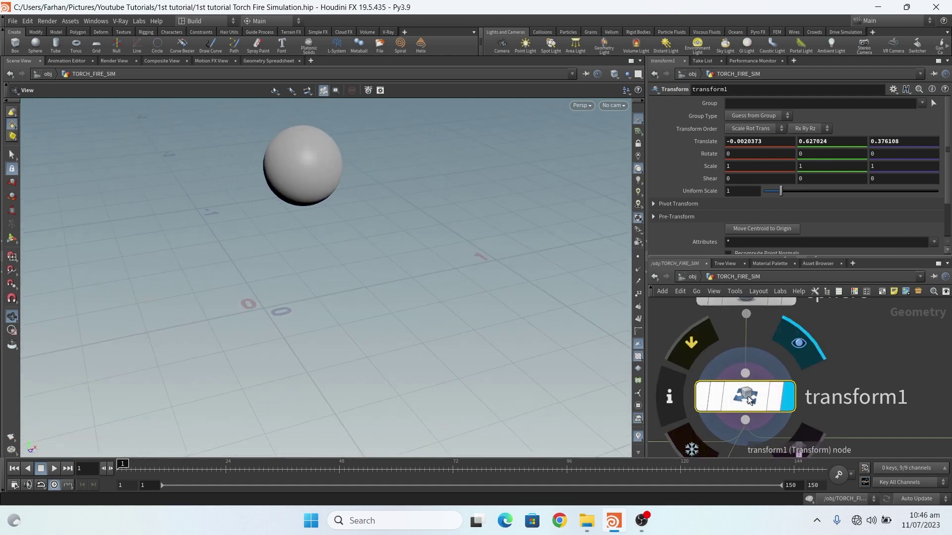
# Step: Go back up to the object level and display TORCH_GEO to examine the torch model
pyautogui.scroll(-5, 803, 321)
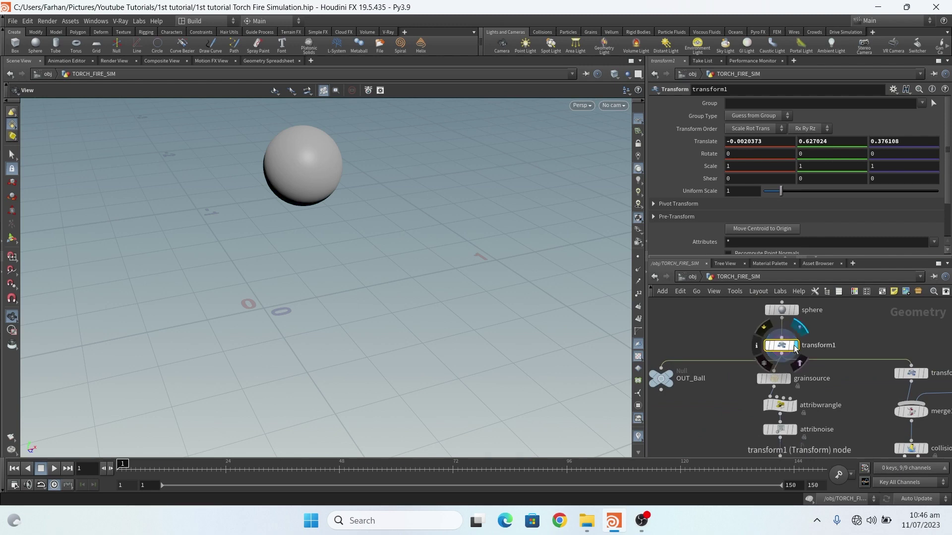
pyautogui.click(655, 276)
pyautogui.click(666, 276)
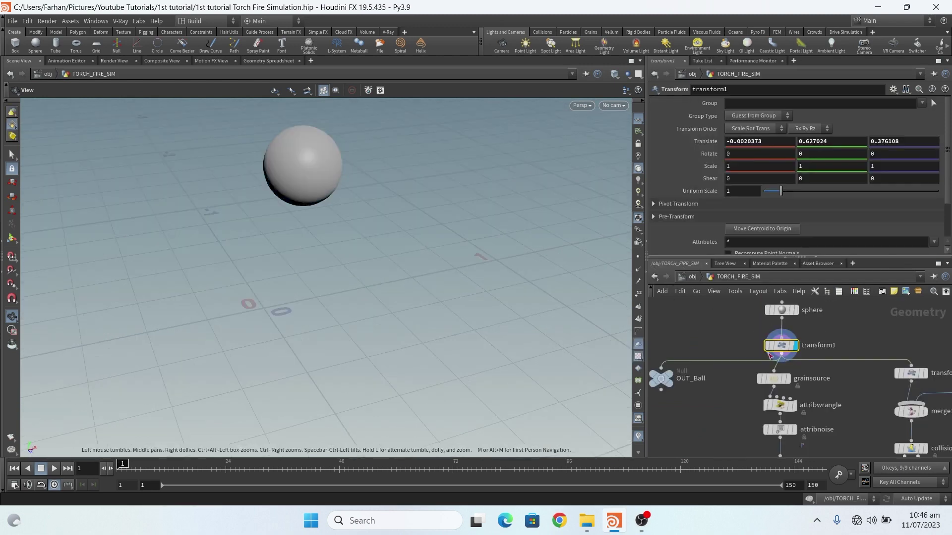
pyautogui.click(651, 277)
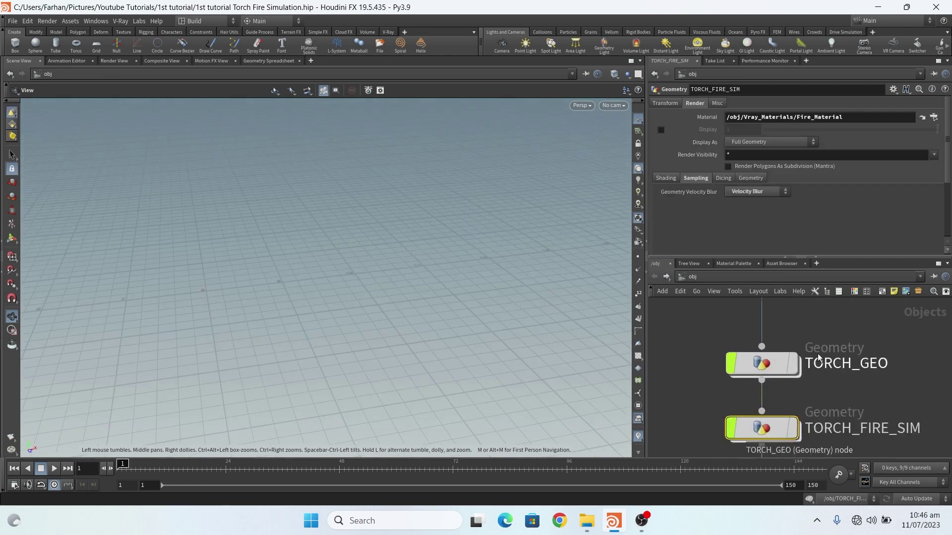
pyautogui.moveTo(601, 311); pyautogui.dragTo(446, 396)
pyautogui.scroll(-3, 703, 361)
pyautogui.scroll(5, 793, 377)
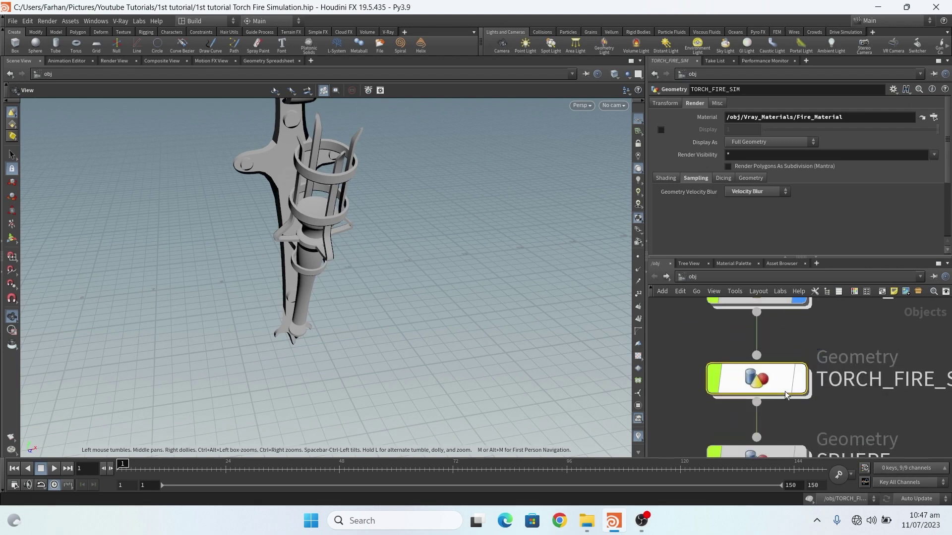
pyautogui.moveTo(803, 377); pyautogui.dragTo(799, 418, button='middle')
# Step: Hide TORCH_GEO and reopen the TORCH_FIRE_SIM network to view the transformed sphere
pyautogui.click(795, 330)
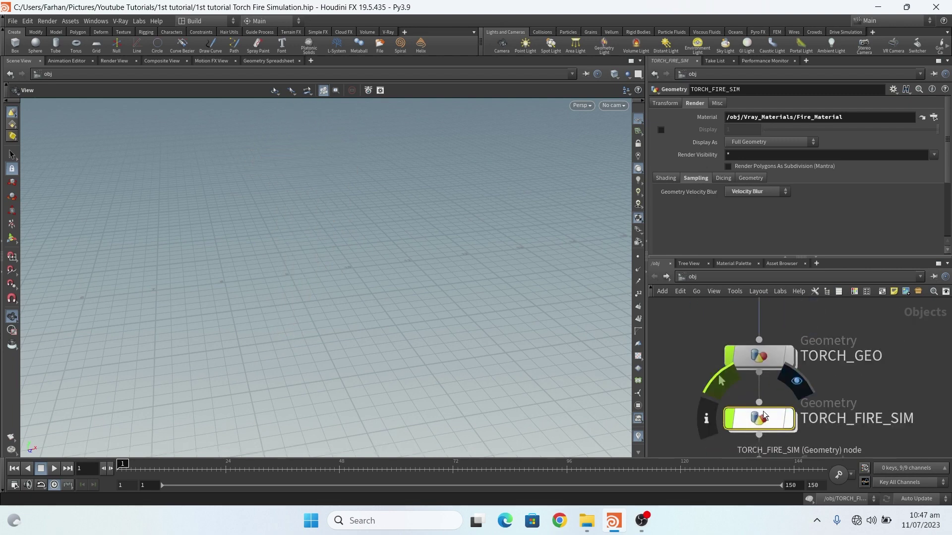
pyautogui.doubleClick(762, 416)
pyautogui.scroll(5, 319, 194)
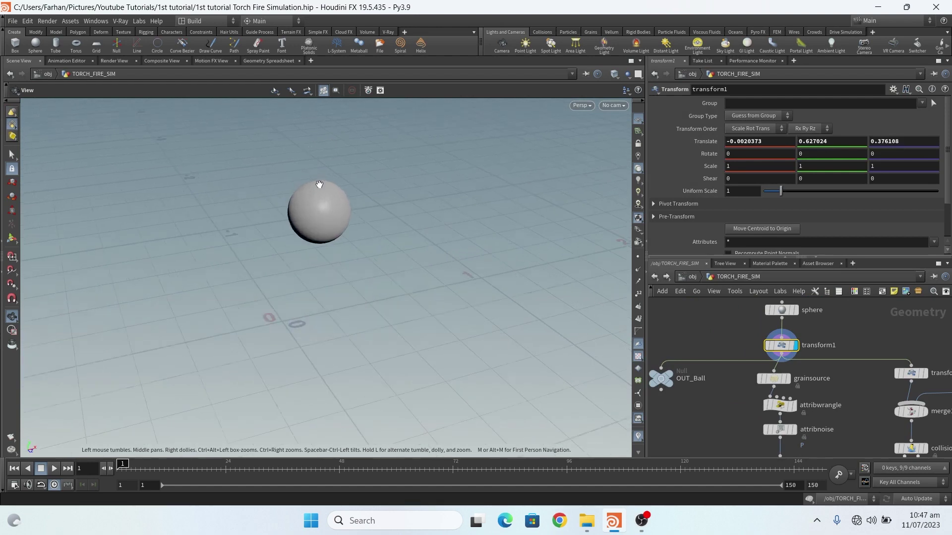
# Step: Examine the node chain from sphere through transform1 to grainsource in the TORCH_FIRE_SIM network
pyautogui.scroll(-3, 318, 199)
pyautogui.scroll(-4, 868, 326)
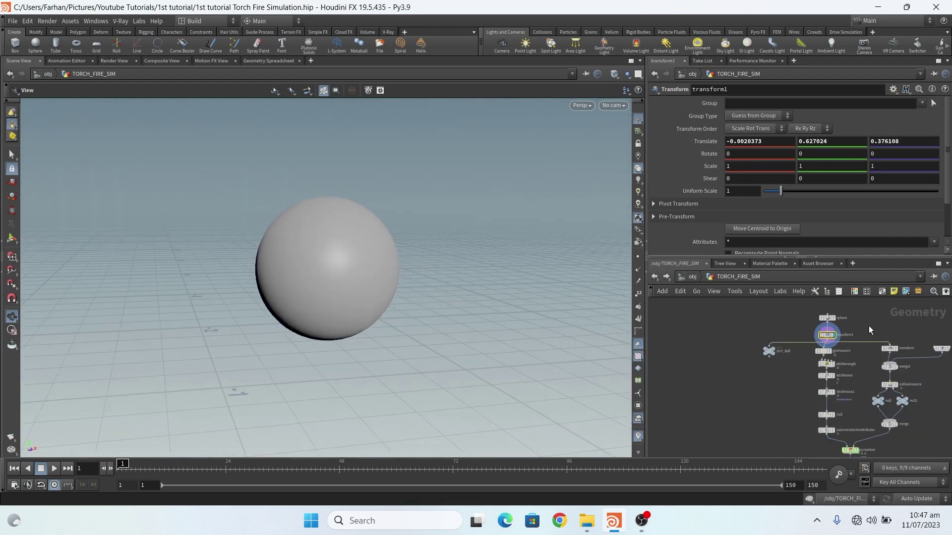
pyautogui.scroll(5, 869, 326)
pyautogui.scroll(-3, 710, 335)
pyautogui.scroll(4, 773, 339)
pyautogui.scroll(-5, 759, 320)
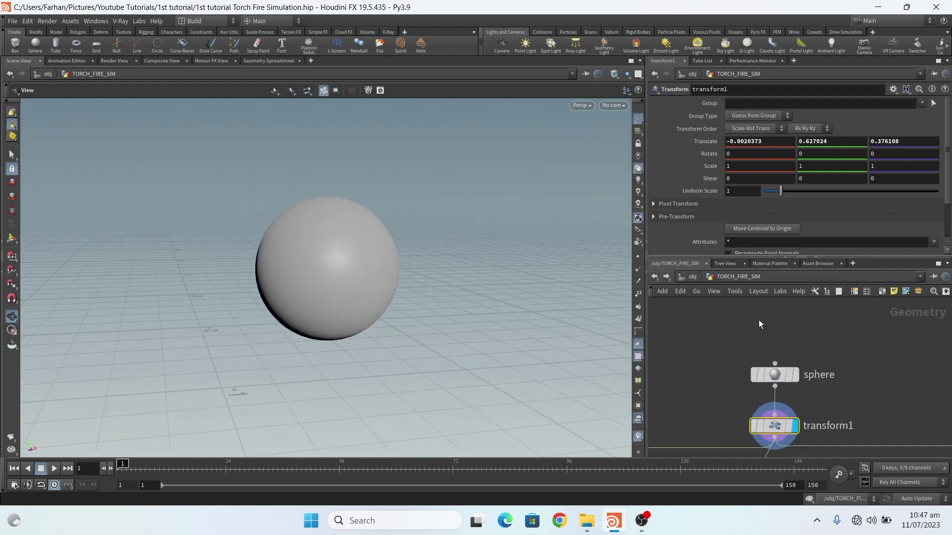
pyautogui.scroll(6, 786, 377)
pyautogui.scroll(-4, 788, 387)
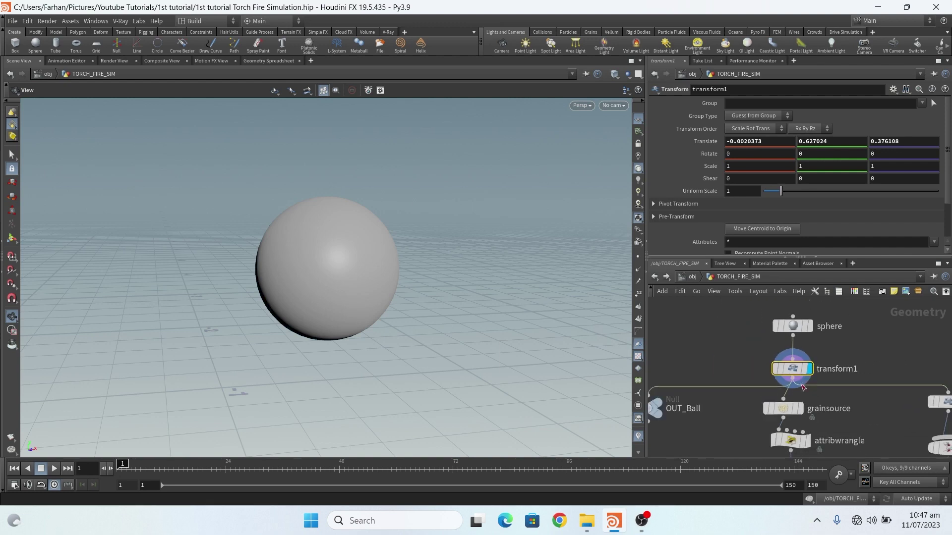
pyautogui.scroll(6, 764, 379)
pyautogui.scroll(-4, 752, 372)
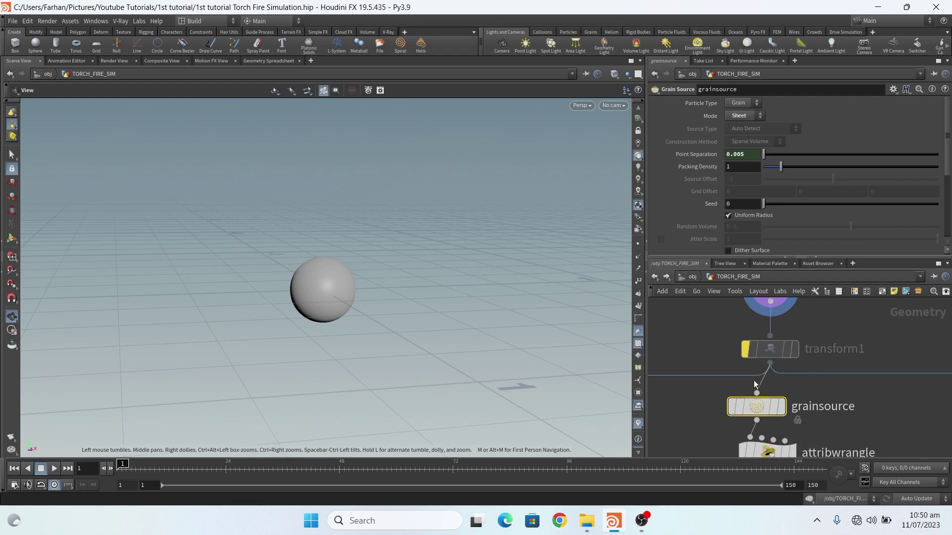
# Step: Display the grainsource node and review its Particle Type and Mode options, keeping Grain and Sheet
pyautogui.moveTo(758, 408)
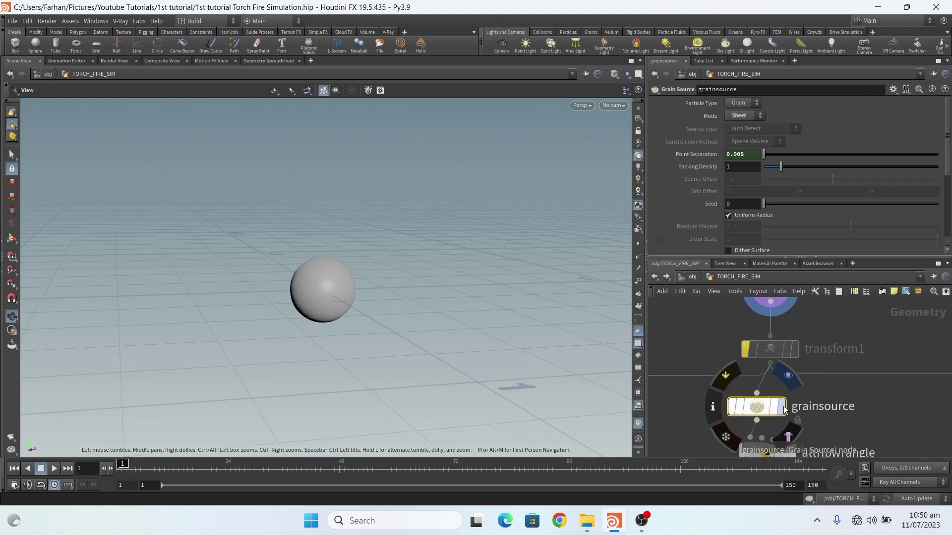
pyautogui.press('r')
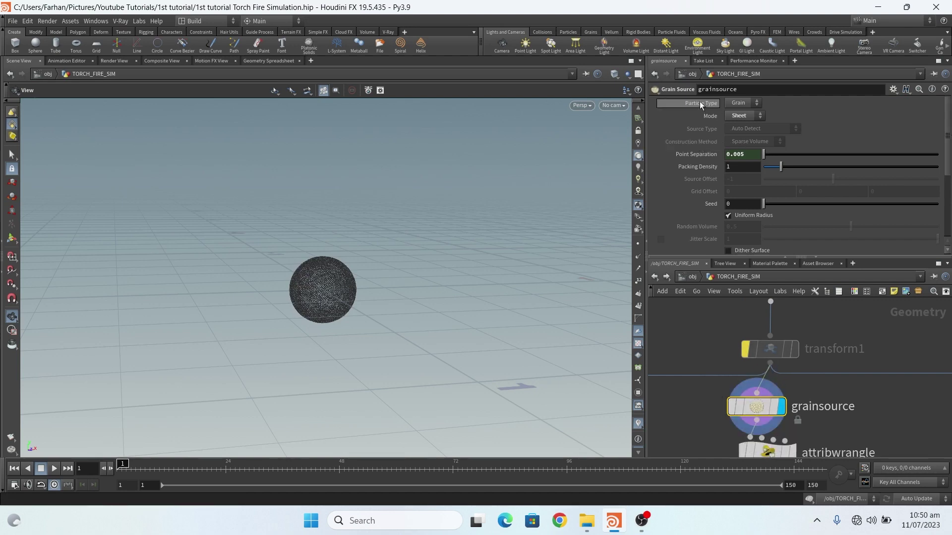
pyautogui.click(741, 106)
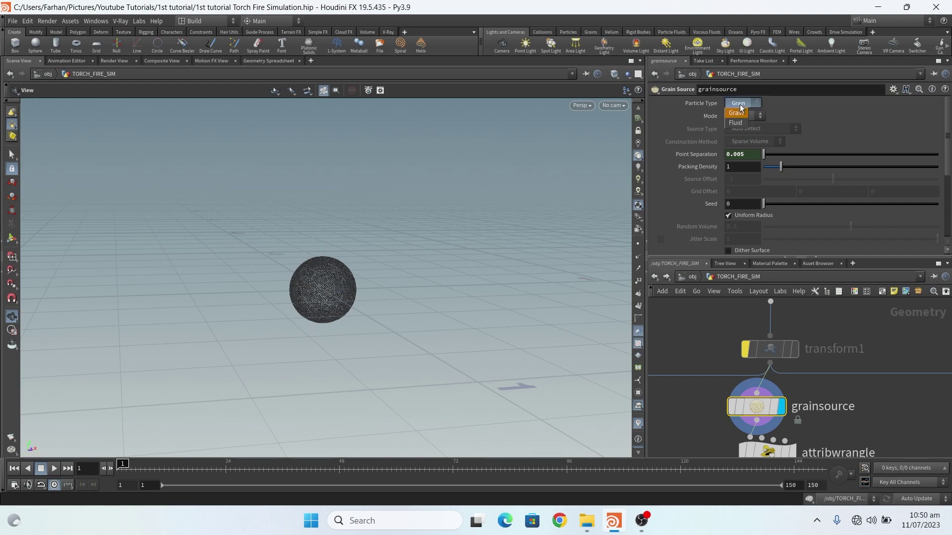
pyautogui.click(743, 116)
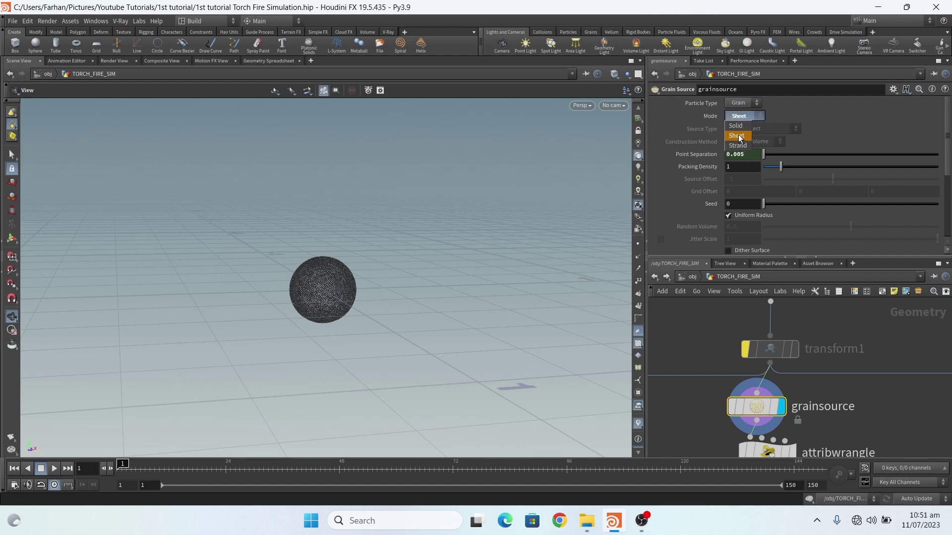
pyautogui.rightClick(704, 120)
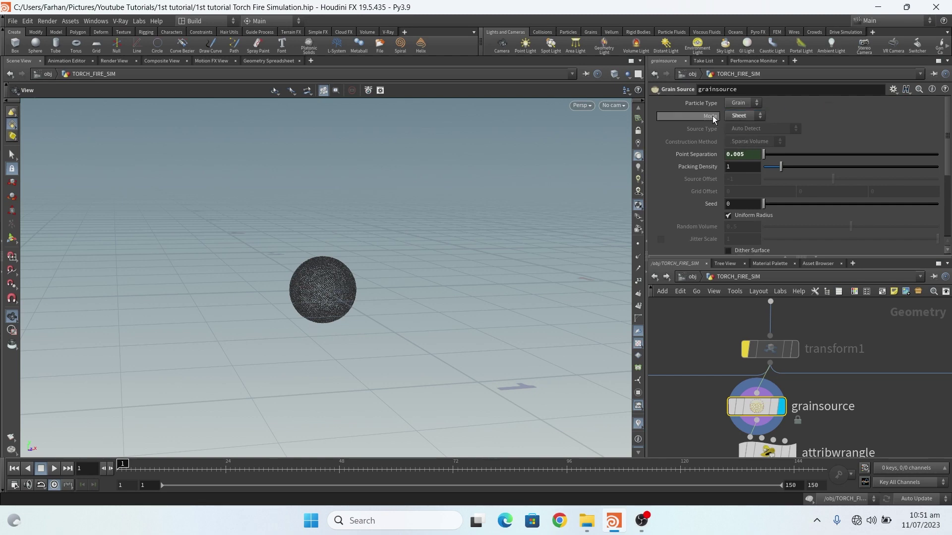
# Step: Compare the Solid mode of the grainsource node with Sheet, restore Sheet, and inspect the sphere's points up close
pyautogui.rightClick(712, 115)
pyautogui.click(740, 276)
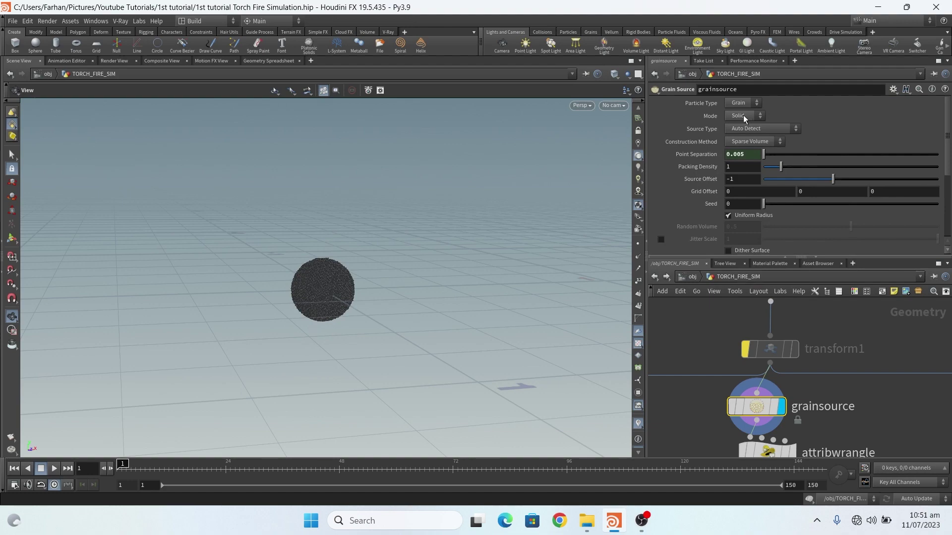
pyautogui.click(743, 115)
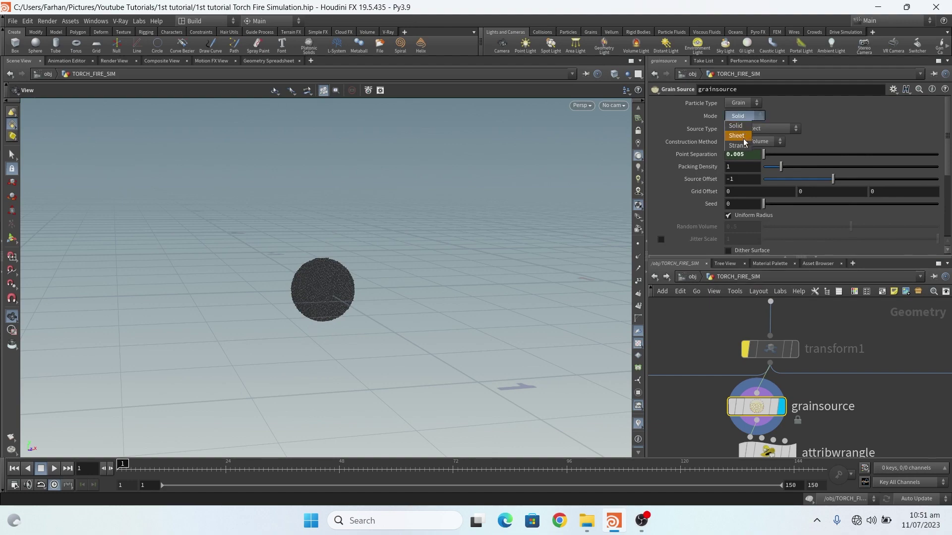
pyautogui.click(742, 139)
pyautogui.scroll(5, 291, 298)
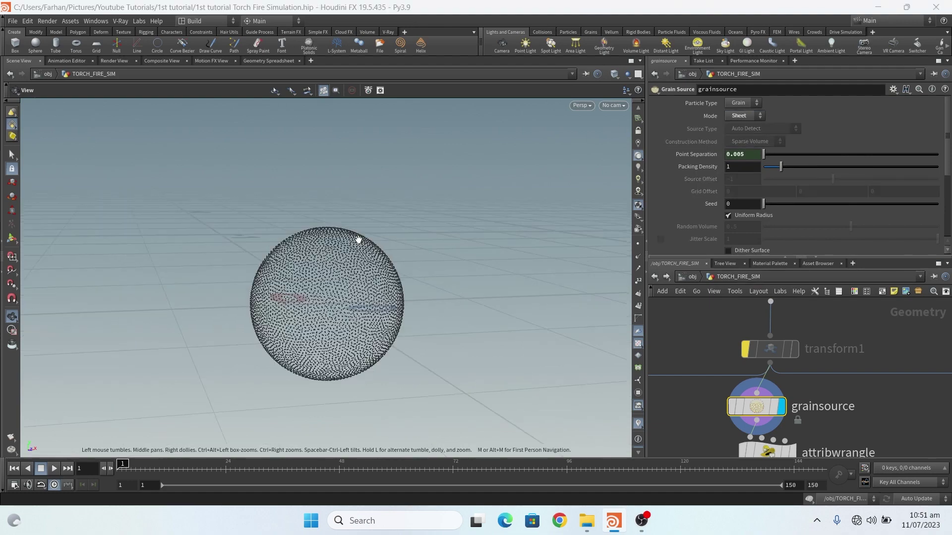
pyautogui.moveTo(327, 326); pyautogui.dragTo(321, 282)
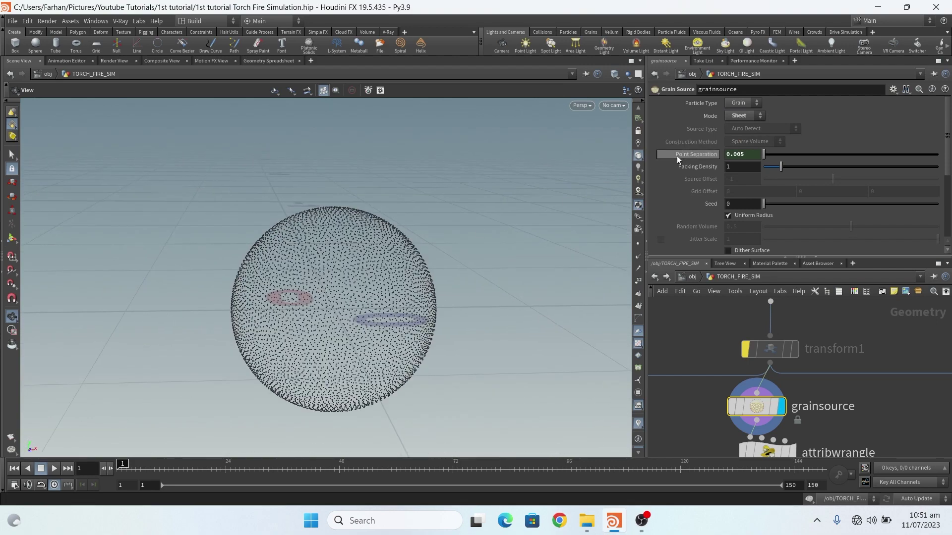
# Step: Follow the grainsource Point Separation down to the pyrosolver node and show its Setup parameters to check Voxel Size
pyautogui.moveTo(703, 155); pyautogui.dragTo(698, 154)
pyautogui.scroll(-5, 668, 323)
pyautogui.scroll(5, 707, 396)
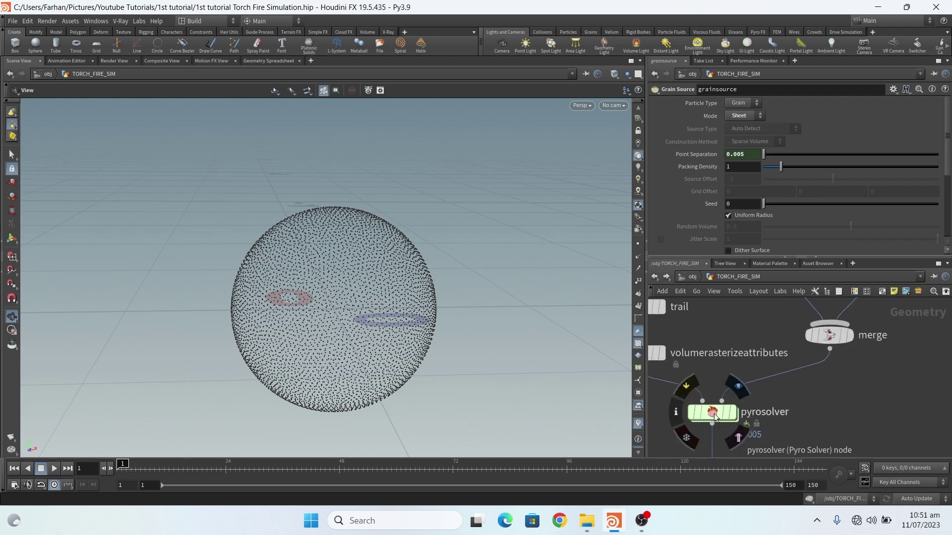
pyautogui.click(715, 414)
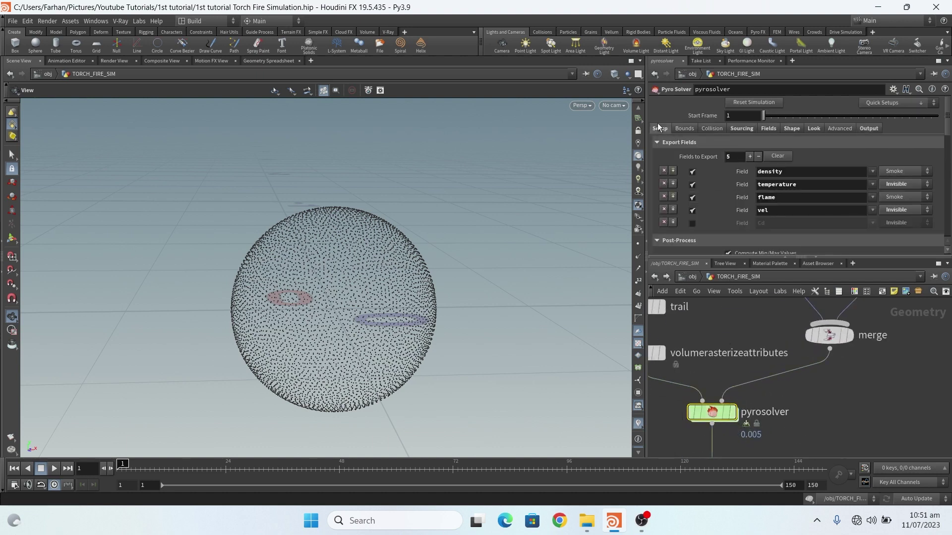
pyautogui.click(660, 128)
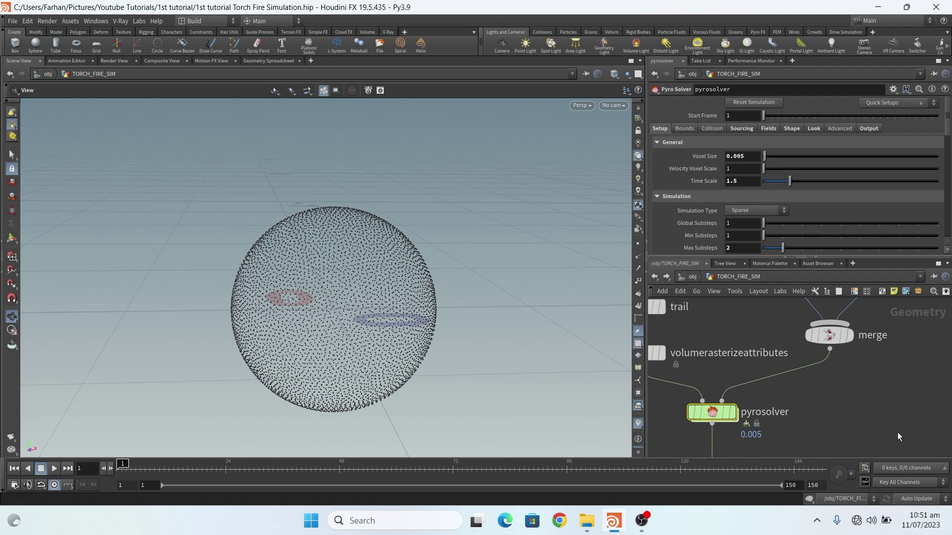
# Step: Select the volumerasterizeattributes node and check its Attributes and Voxel Size settings
pyautogui.scroll(-3, 894, 439)
pyautogui.scroll(3, 753, 384)
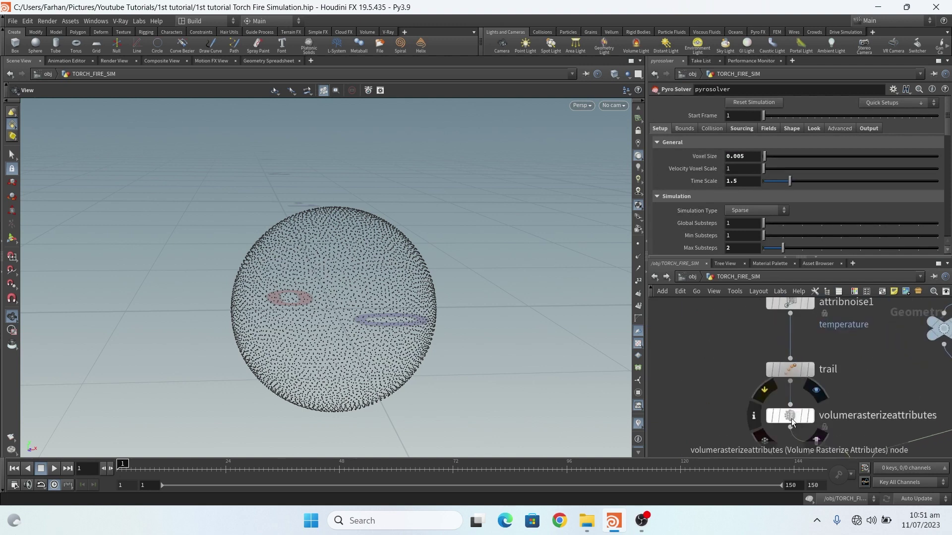
pyautogui.click(791, 417)
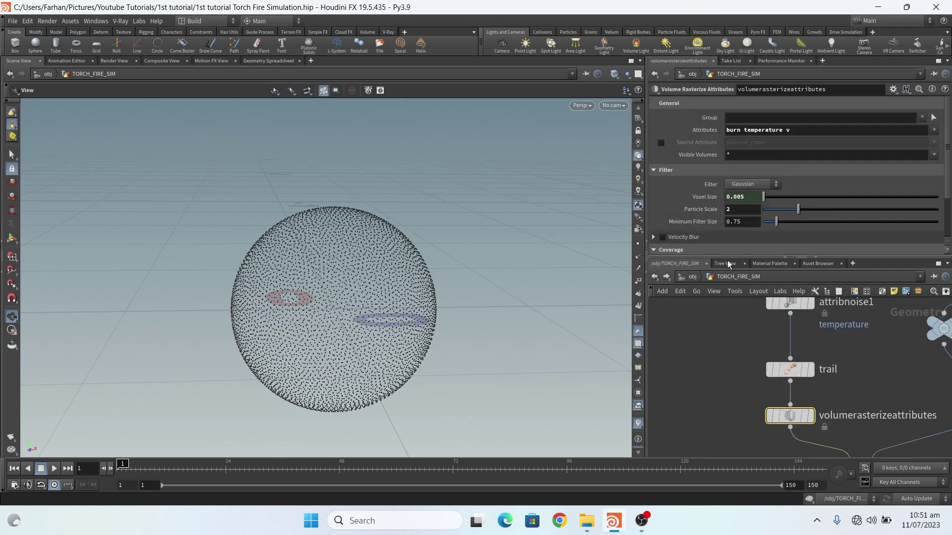
# Step: Return to the grainsource node and review the parameter referencing options available for Point Separation
pyautogui.scroll(-3, 748, 436)
pyautogui.scroll(3, 796, 316)
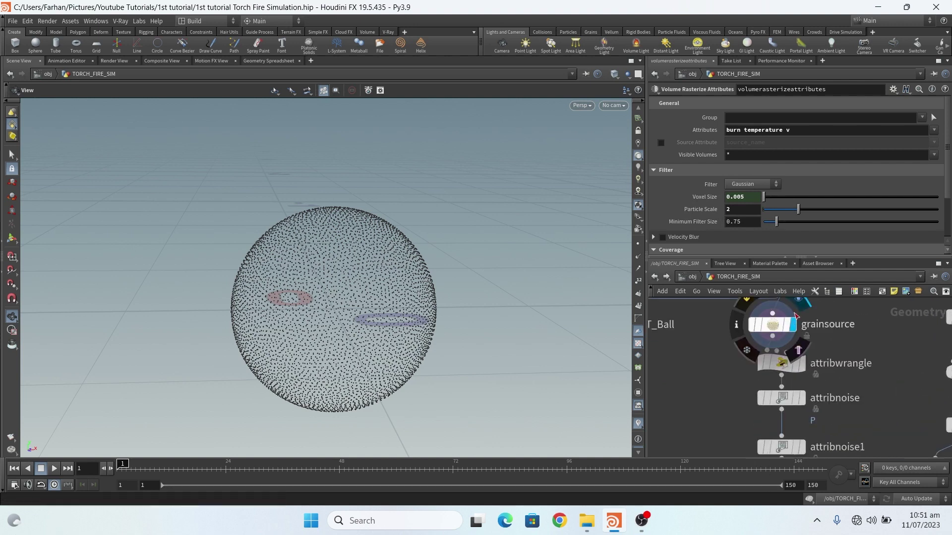
pyautogui.scroll(2, 796, 316)
pyautogui.click(766, 335)
pyautogui.rightClick(701, 154)
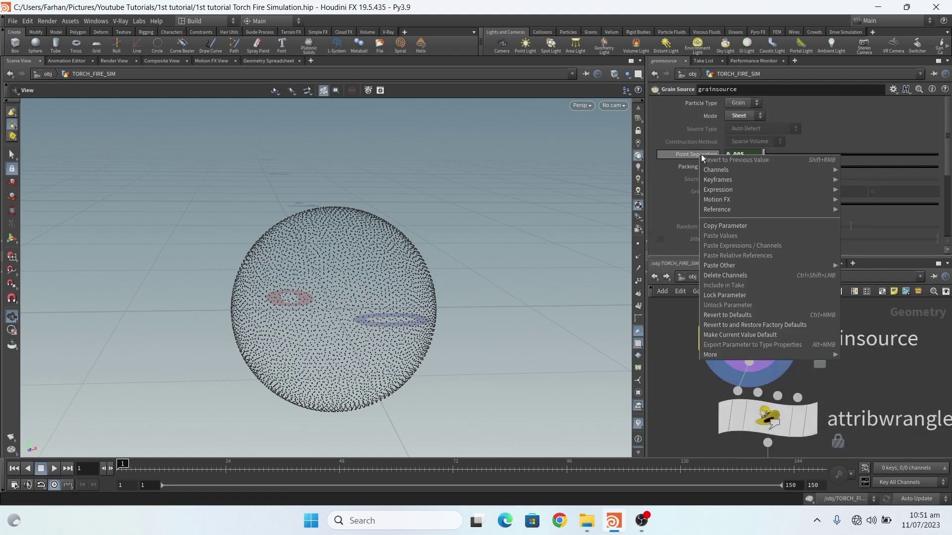
pyautogui.moveTo(754, 268)
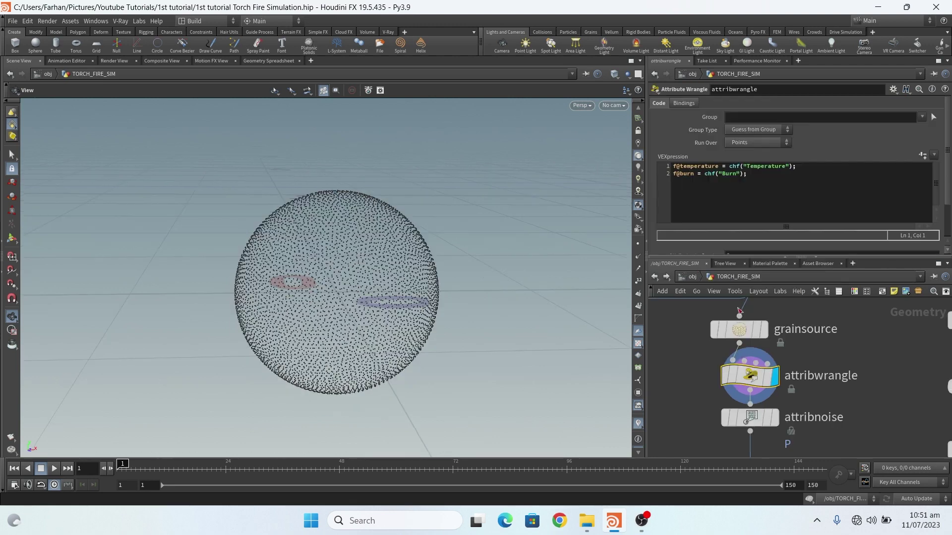
# Step: Examine the attribwrangle node's VEX code for temperature and burn, along with its generated Temperature and Burn parameters
pyautogui.moveTo(752, 381)
pyautogui.moveTo(671, 167); pyautogui.dragTo(716, 173)
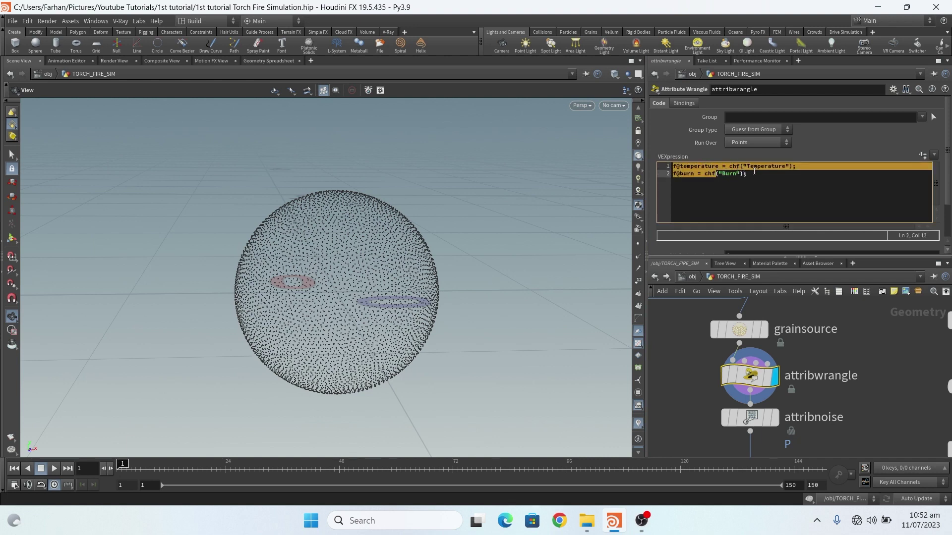
pyautogui.click(772, 168)
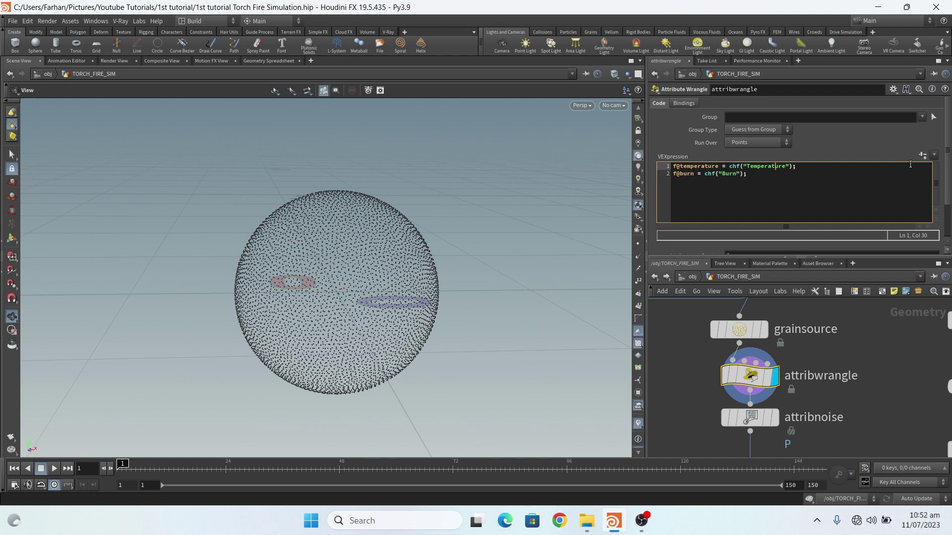
pyautogui.click(923, 155)
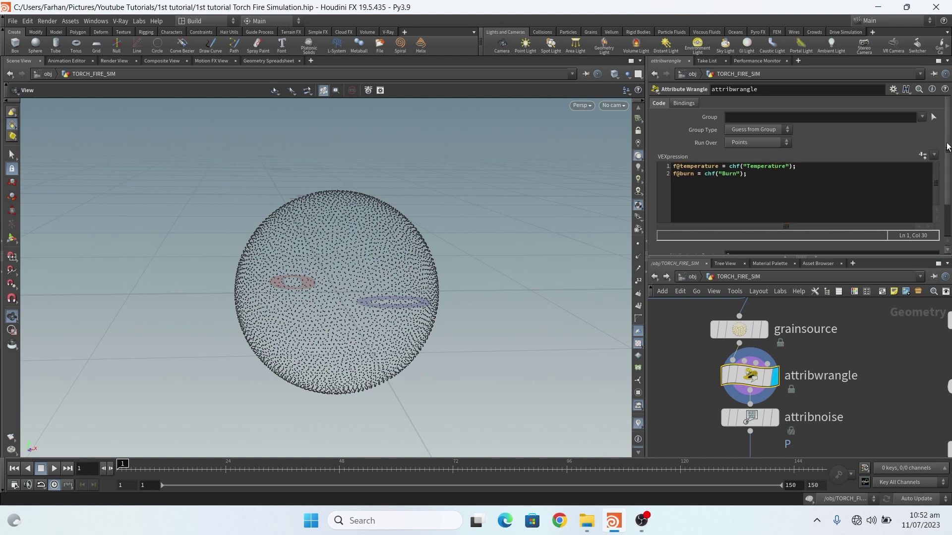
pyautogui.scroll(-2, 793, 198)
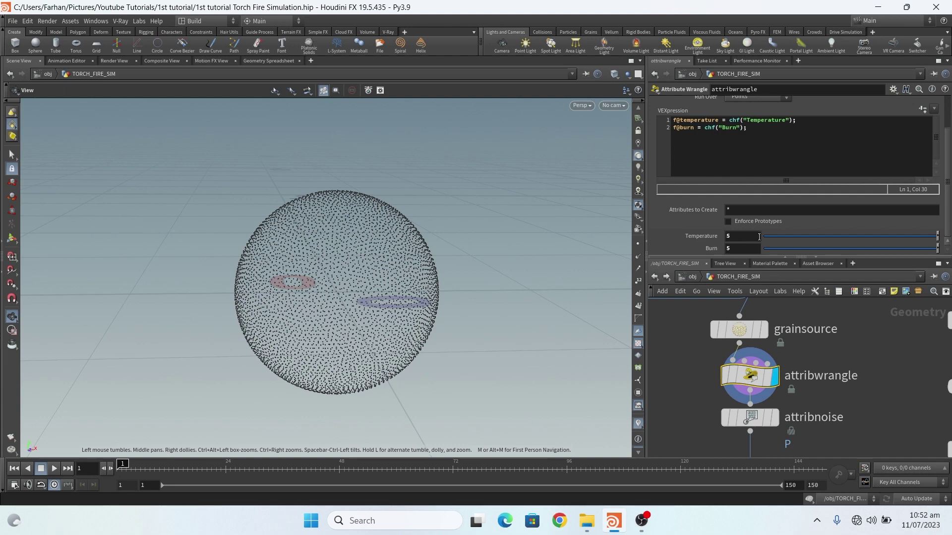
# Step: Display the attribnoise node and examine its Amplitude, Noise Pattern, Offset expression and Animation settings while playing the timeline
pyautogui.scroll(3, 763, 344)
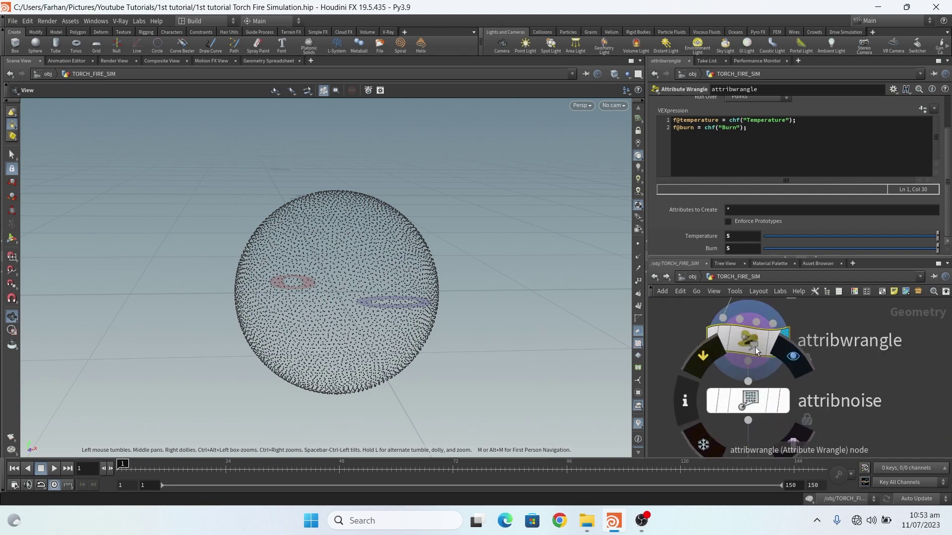
pyautogui.press('r')
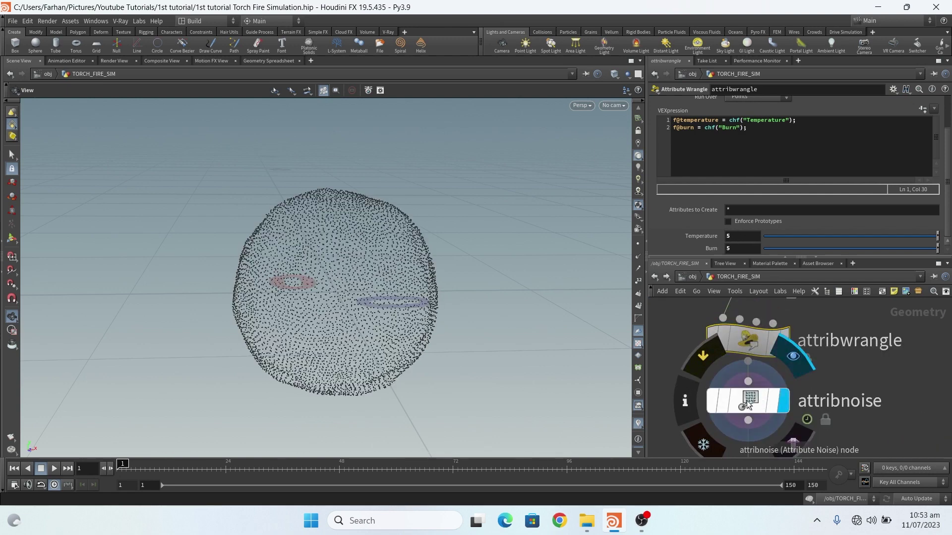
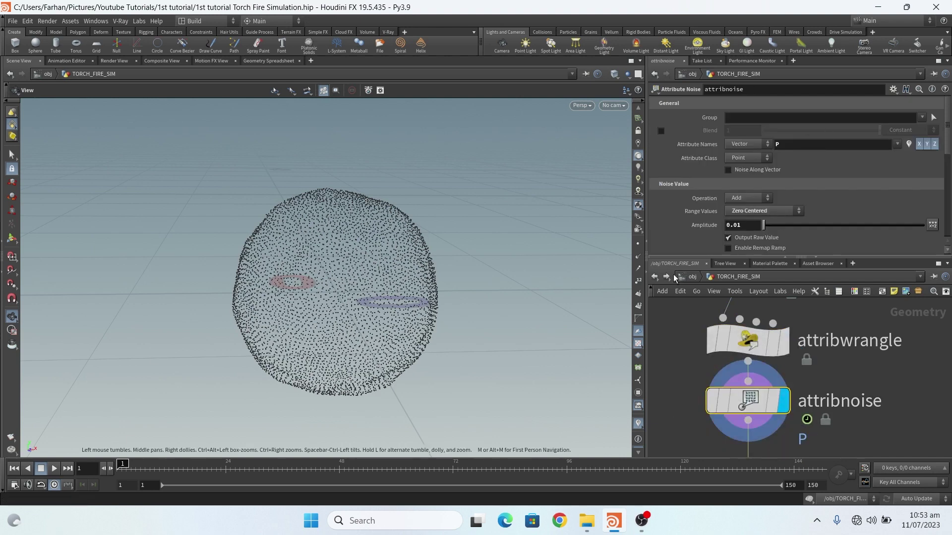
pyautogui.scroll(-3, 702, 201)
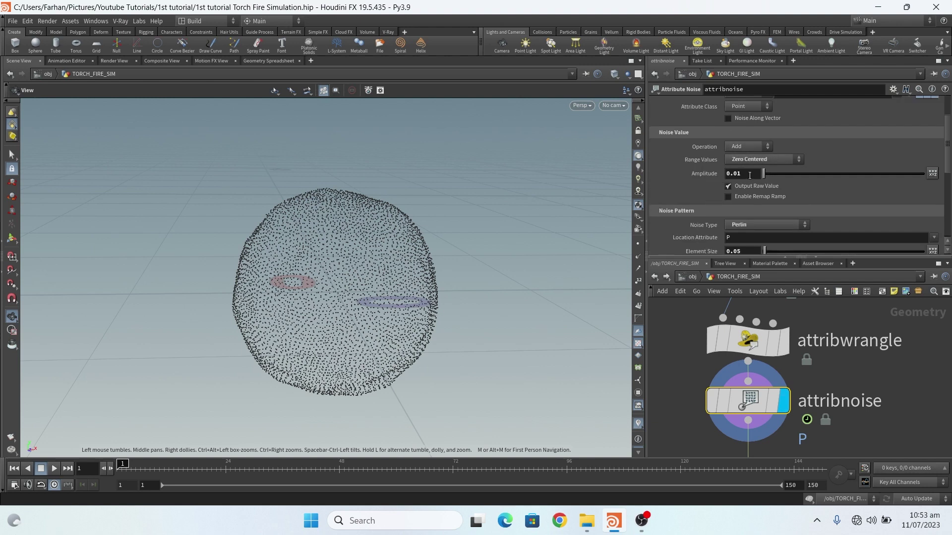
pyautogui.scroll(-4, 734, 165)
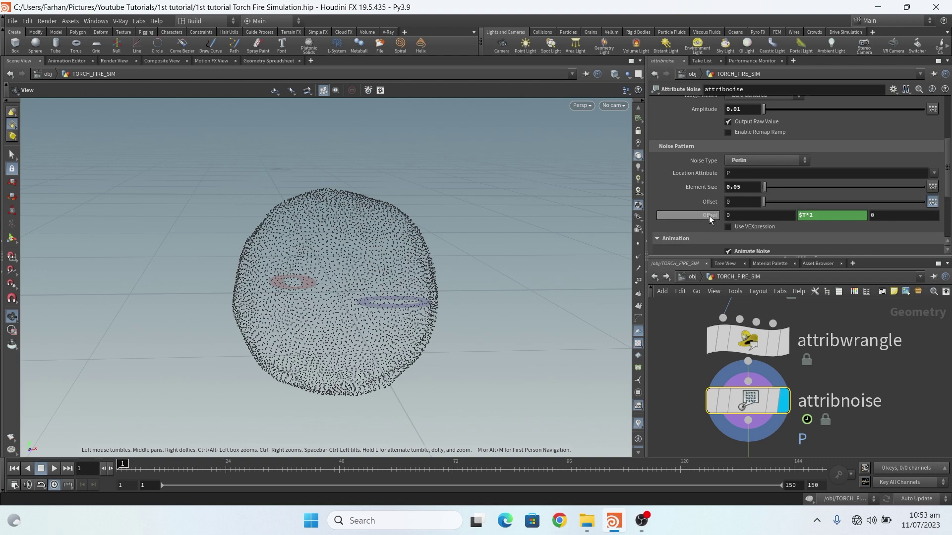
pyautogui.scroll(-2, 718, 226)
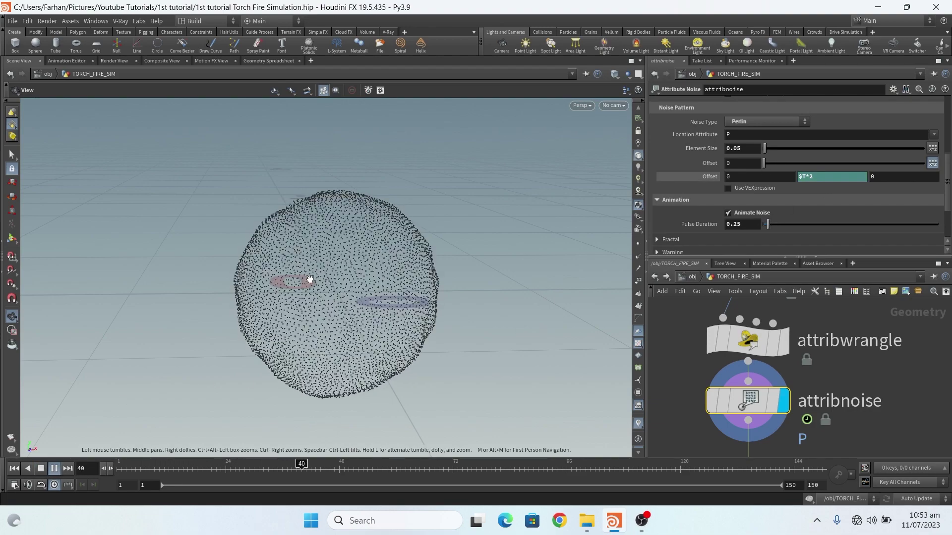
pyautogui.scroll(-2, 661, 165)
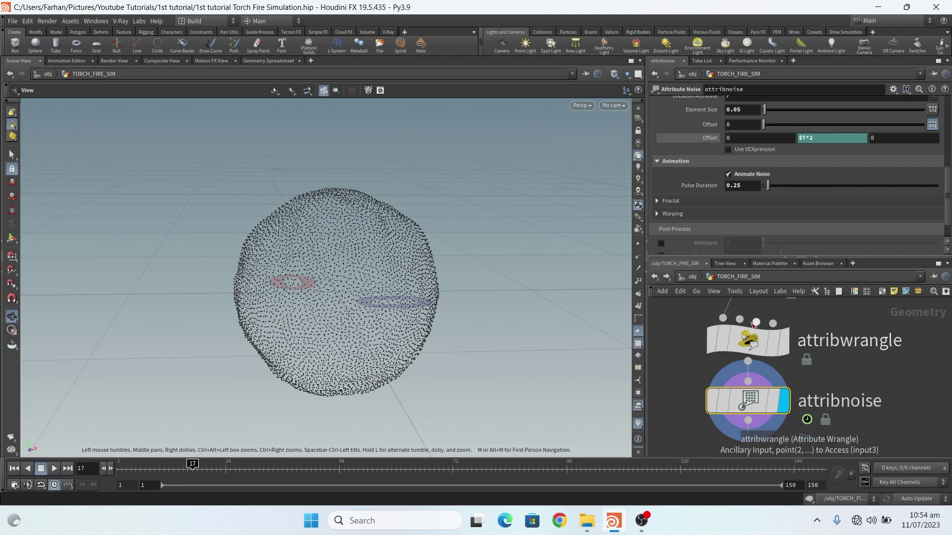
# Step: Select the attribnoise1 node below attribnoise and display its result in the viewport
pyautogui.scroll(-2, 752, 347)
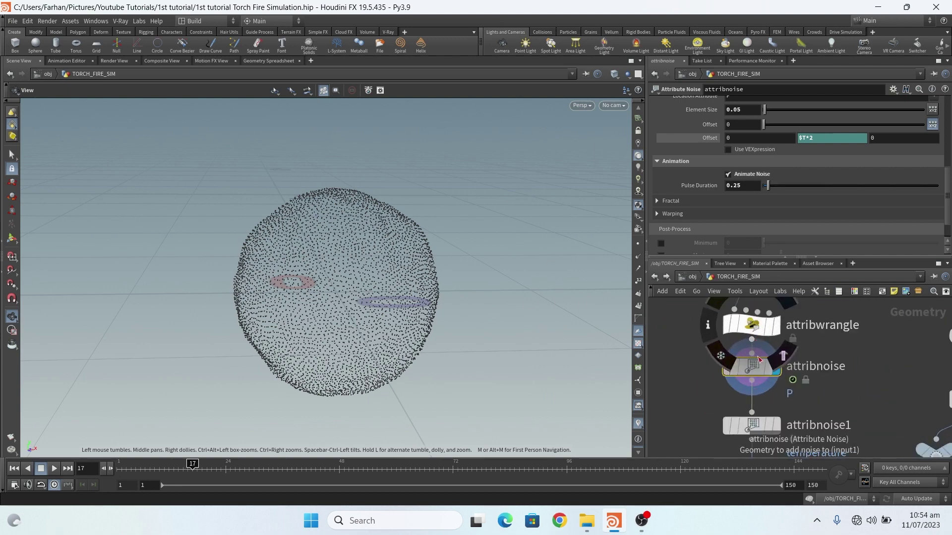
pyautogui.scroll(-3, 751, 347)
pyautogui.scroll(3, 763, 352)
pyautogui.scroll(-3, 762, 352)
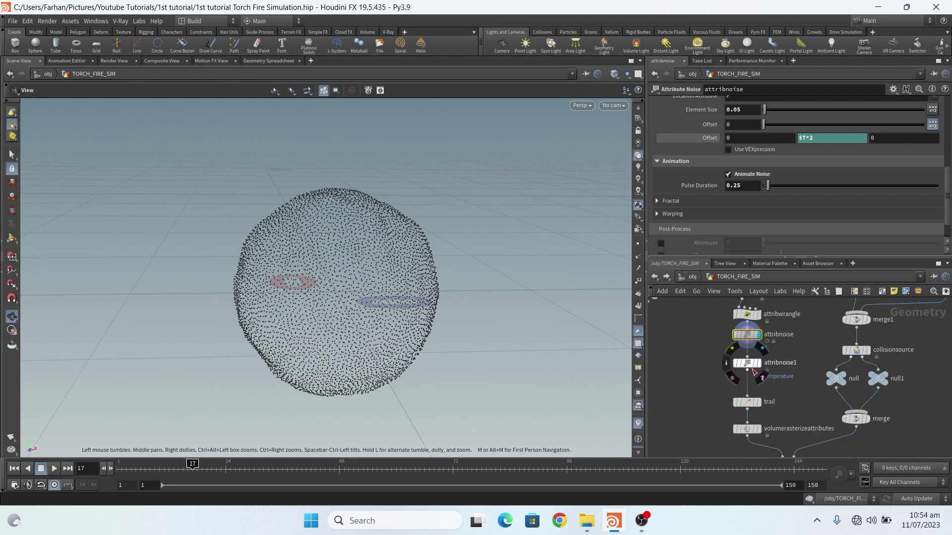
pyautogui.scroll(4, 743, 377)
pyautogui.scroll(-1, 729, 407)
pyautogui.click(730, 407)
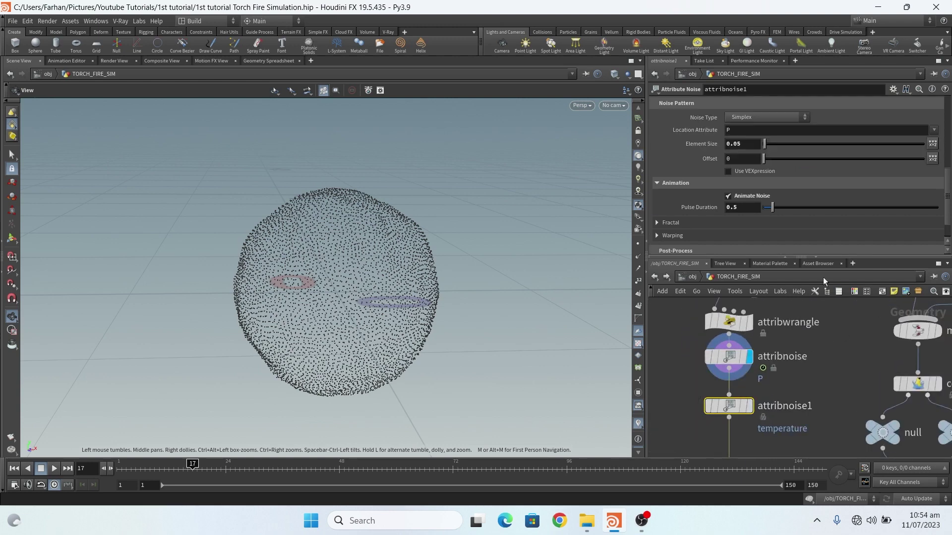
pyautogui.scroll(-1, 739, 405)
pyautogui.scroll(2, 739, 405)
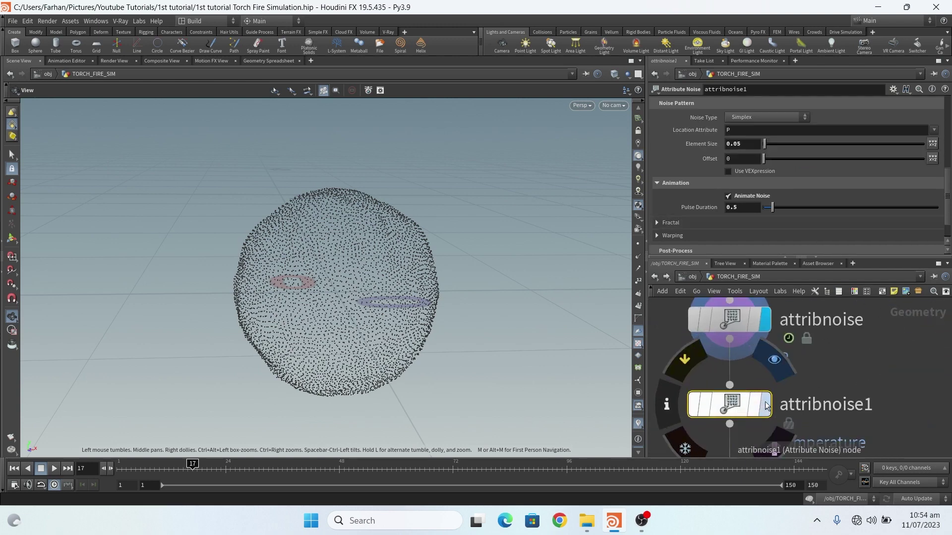
pyautogui.click(763, 408)
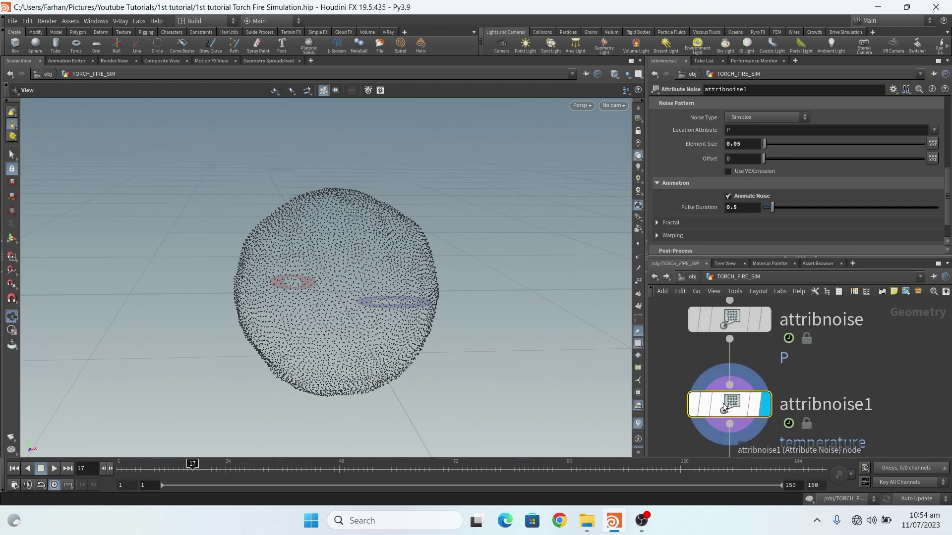
# Step: Review the attribute type choices for temperature in attribnoise1's General settings, keeping Float
pyautogui.moveTo(946, 195); pyautogui.dragTo(947, 125)
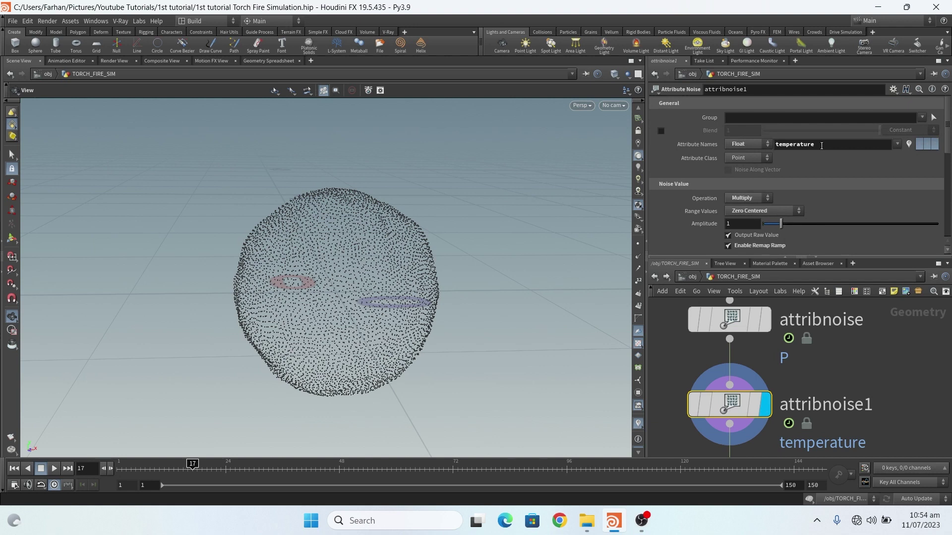
pyautogui.click(746, 145)
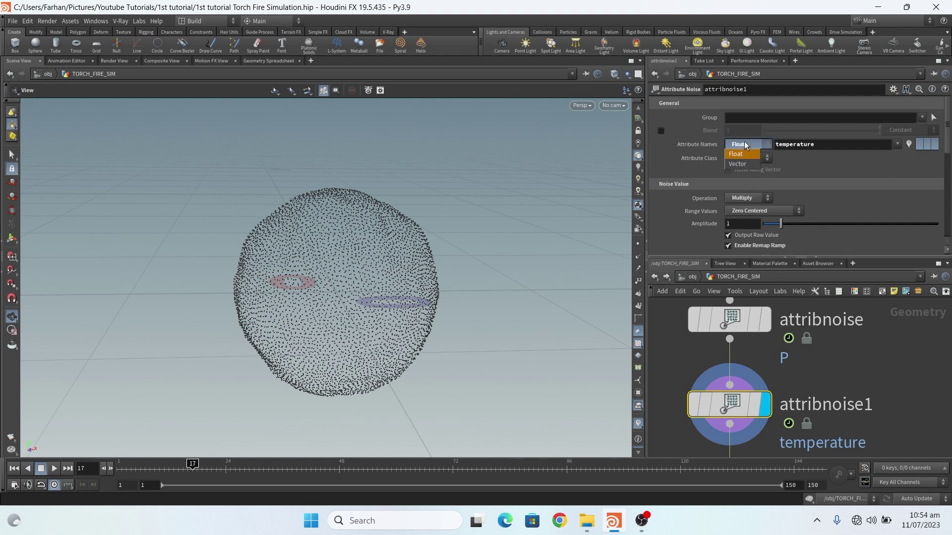
pyautogui.click(742, 154)
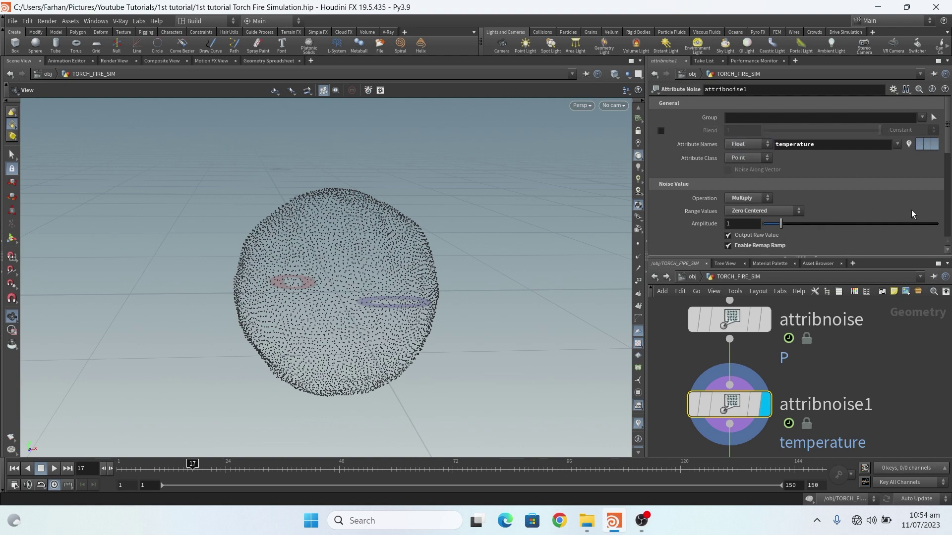
# Step: Examine the attribnoise1 Noise Value settings, including Operation, Range Values, Amplitude and the Remap Ramp
pyautogui.scroll(-1, 755, 395)
pyautogui.moveTo(755, 395)
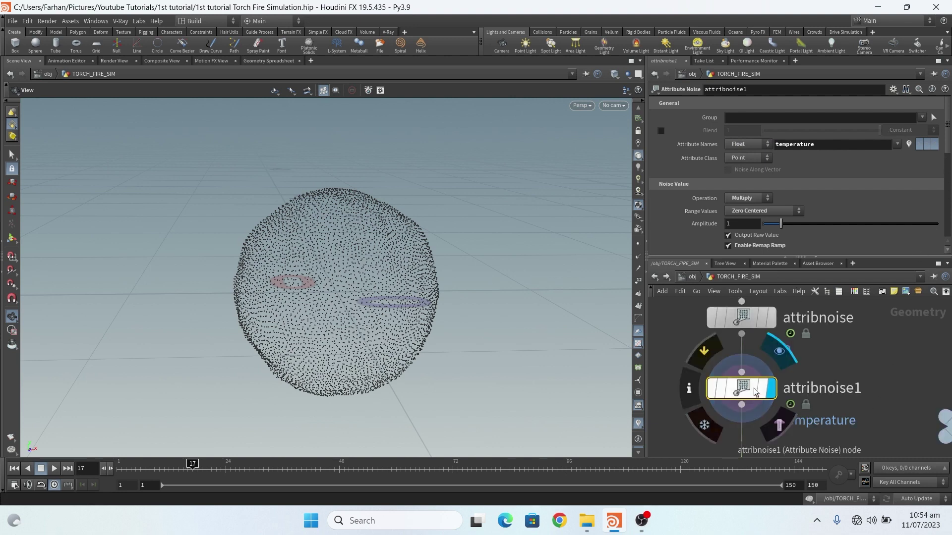
pyautogui.scroll(-2, 755, 395)
pyautogui.scroll(3, 753, 370)
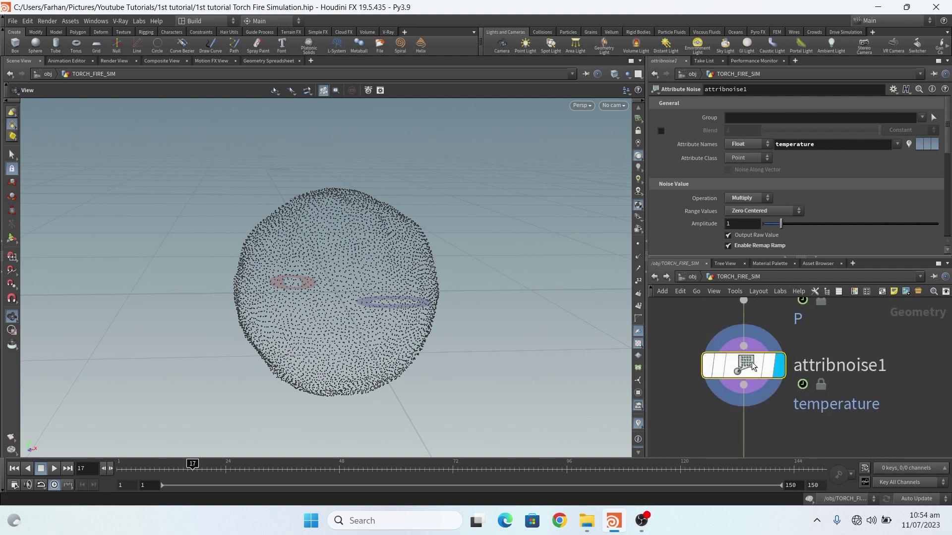
pyautogui.scroll(-2, 758, 163)
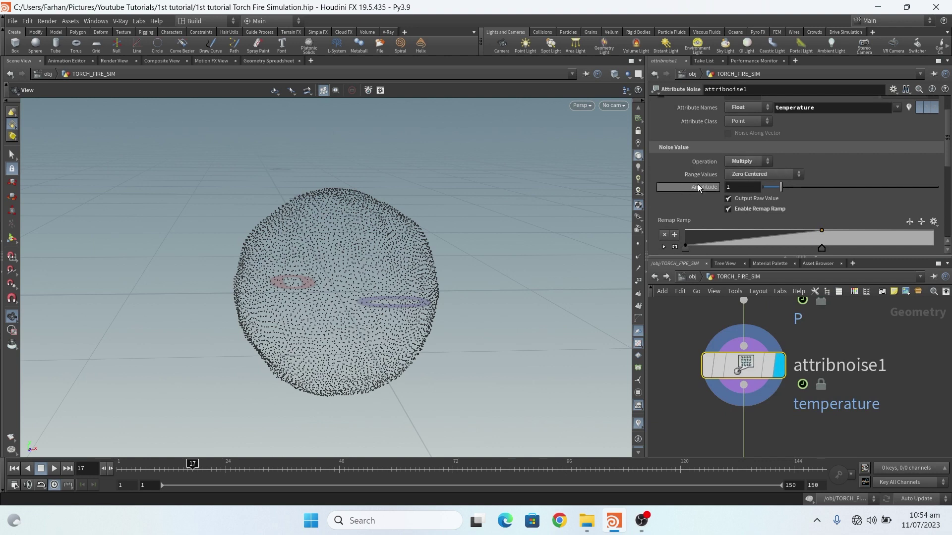
pyautogui.scroll(-2, 677, 197)
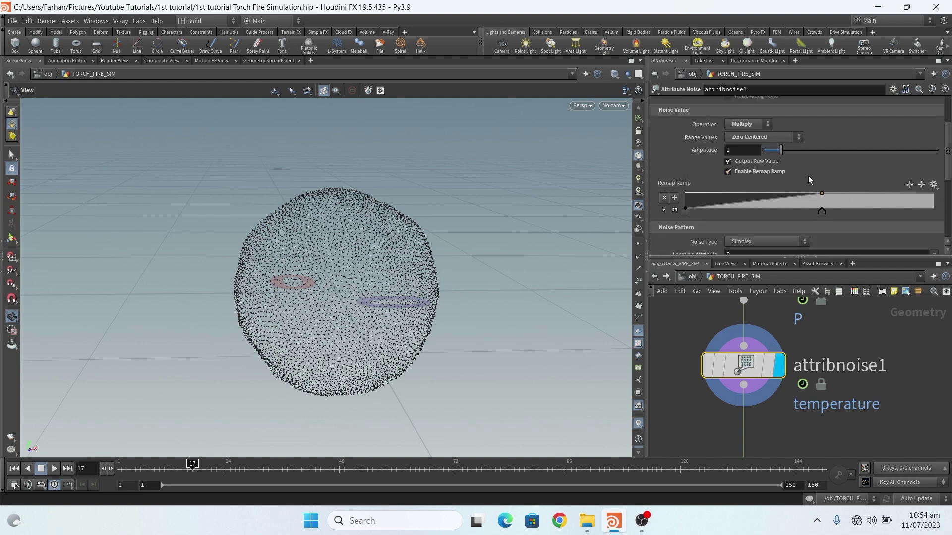
# Step: Examine attribnoise1's Noise Pattern and Animation settings, including Element Size, Offset and Pulse Duration
pyautogui.scroll(-5, 803, 184)
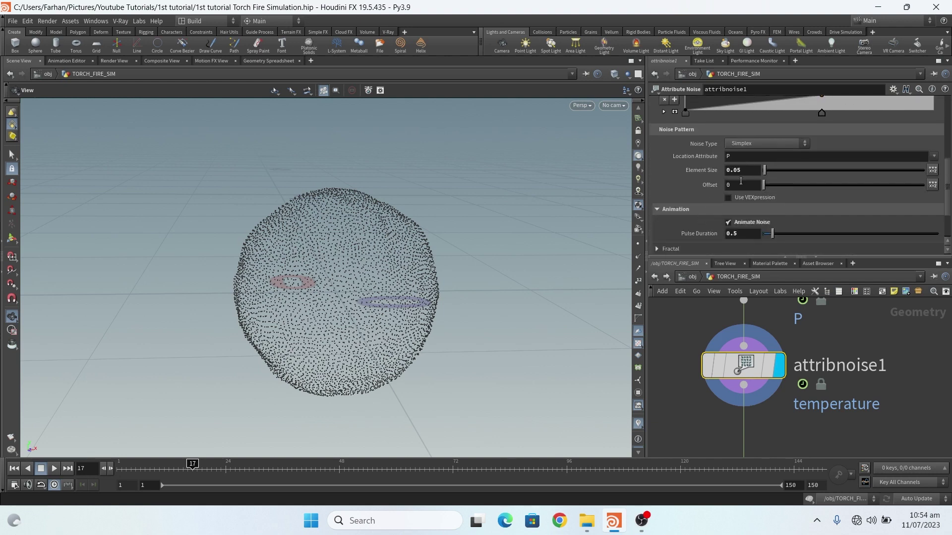
pyautogui.scroll(-2, 703, 199)
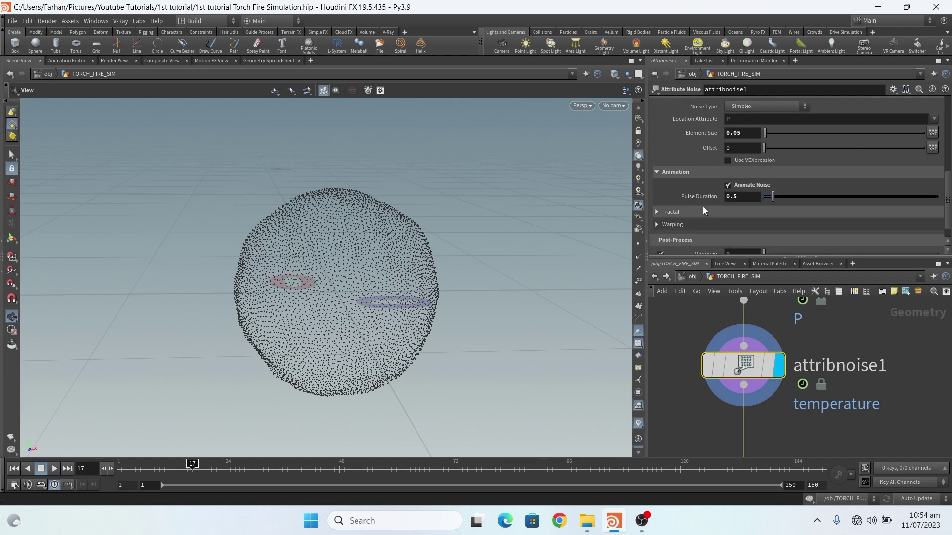
pyautogui.scroll(6, 949, 192)
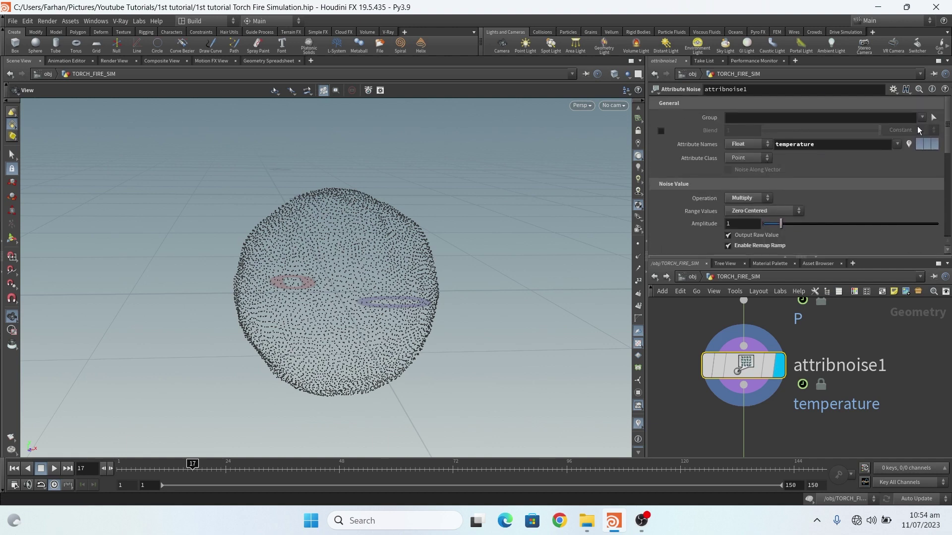
# Step: Visualize attribnoise1's temperature attribute on the points and play the timeline to watch it vary
pyautogui.click(911, 145)
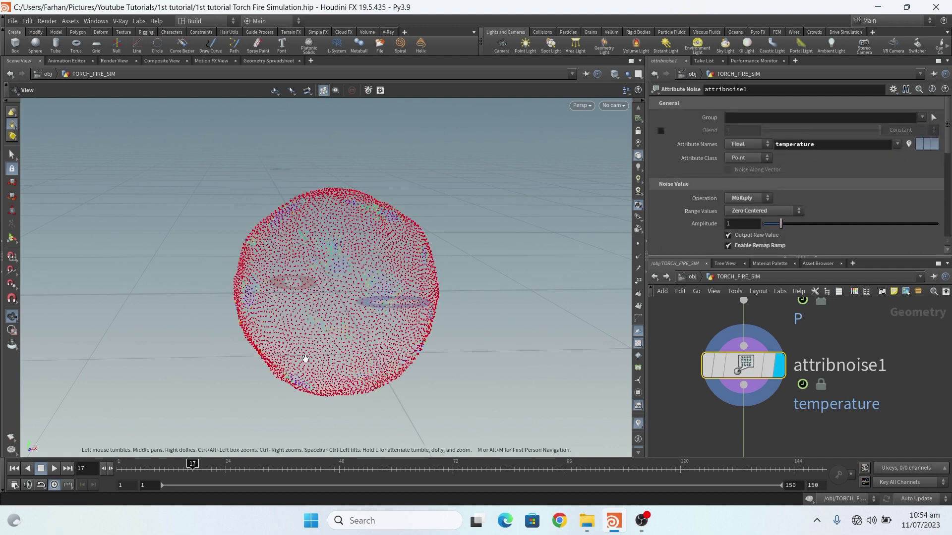
pyautogui.click(54, 469)
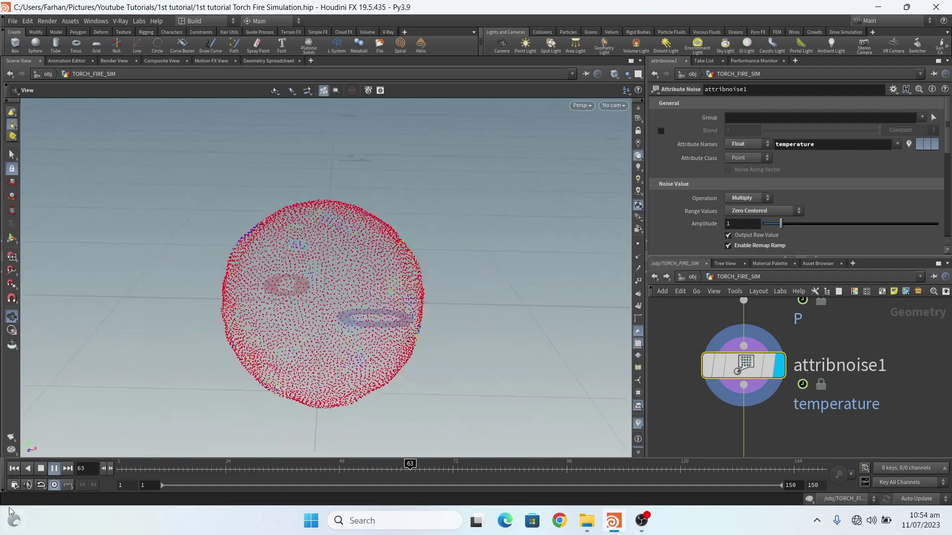
pyautogui.press('Escape')
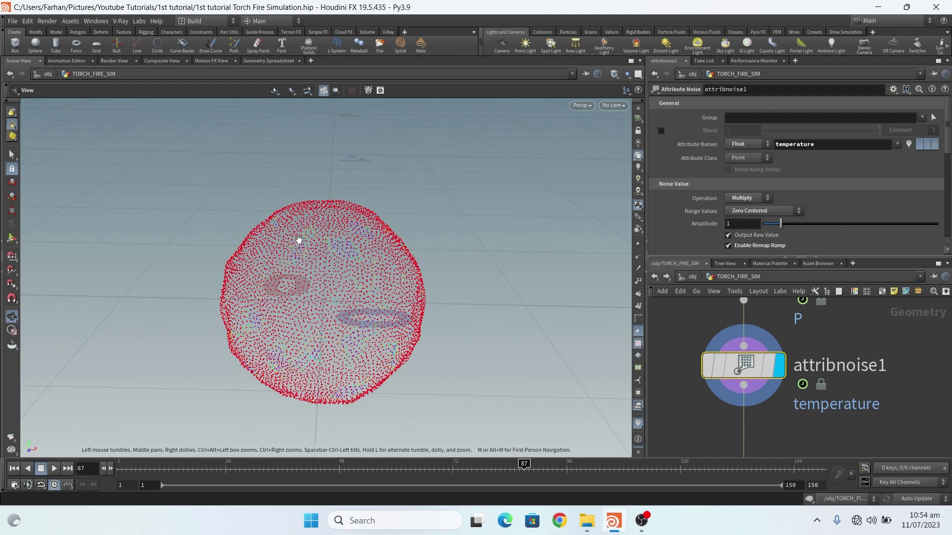
# Step: Set the viewport's background color scheme to Dark in the display options
pyautogui.press('d')
pyautogui.click(350, 144)
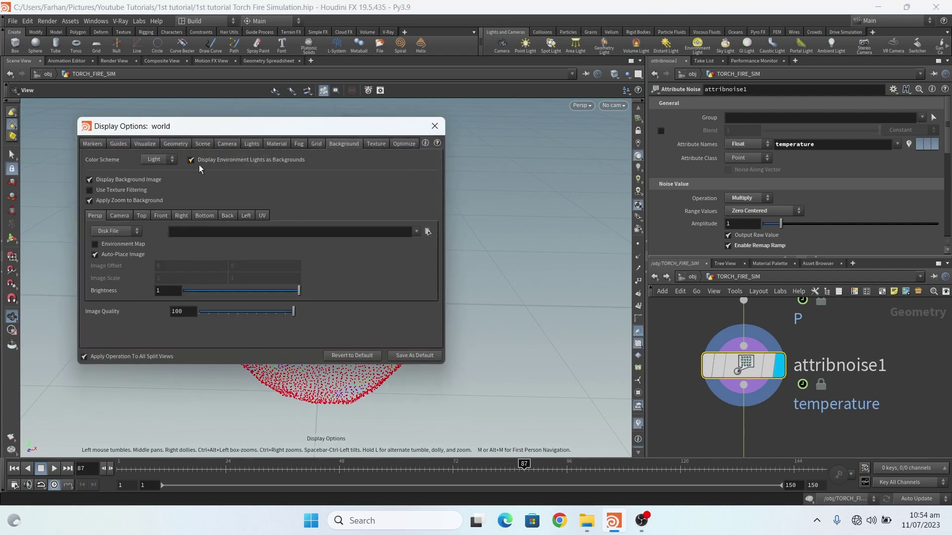
pyautogui.click(159, 159)
pyautogui.click(157, 169)
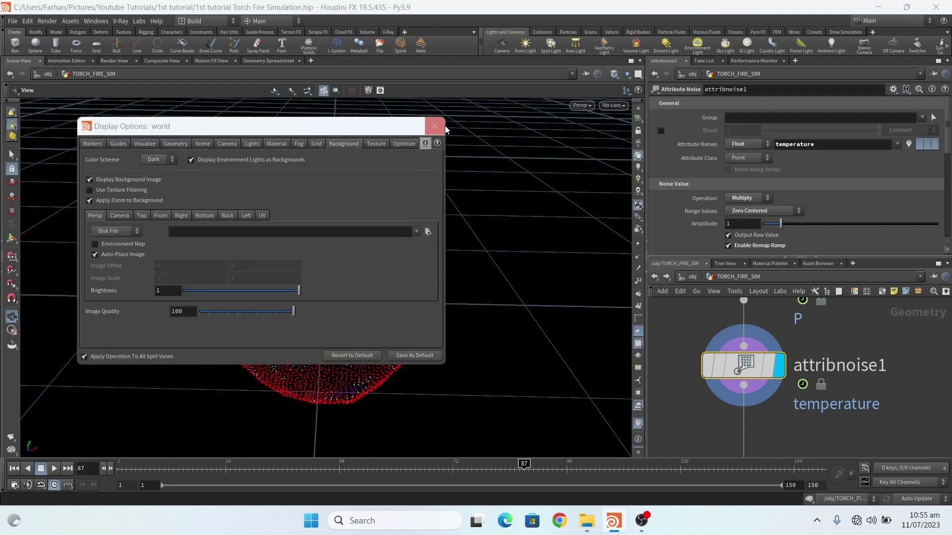
pyautogui.click(436, 126)
# Step: Play the timeline and watch the temperature noise move across the sphere's points against the dark background
pyautogui.click(54, 469)
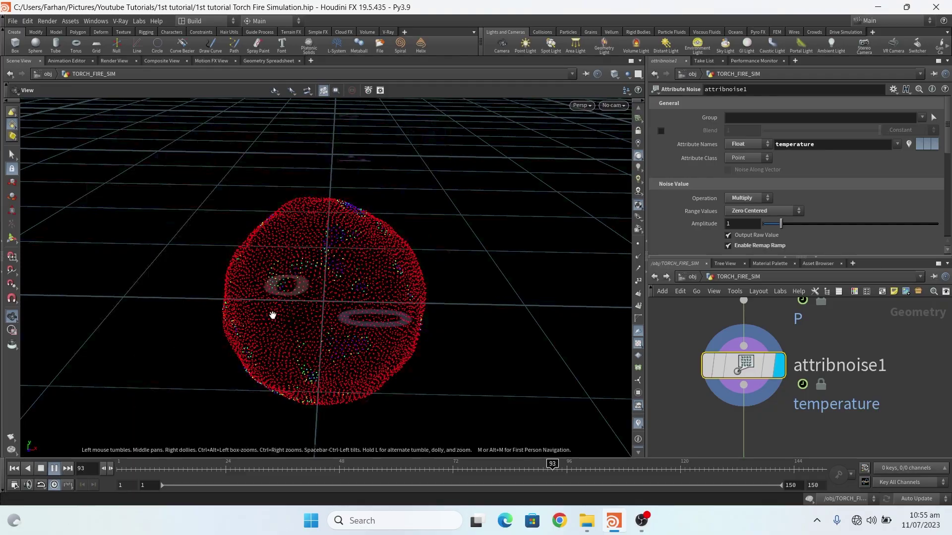
pyautogui.moveTo(334, 310); pyautogui.dragTo(319, 293)
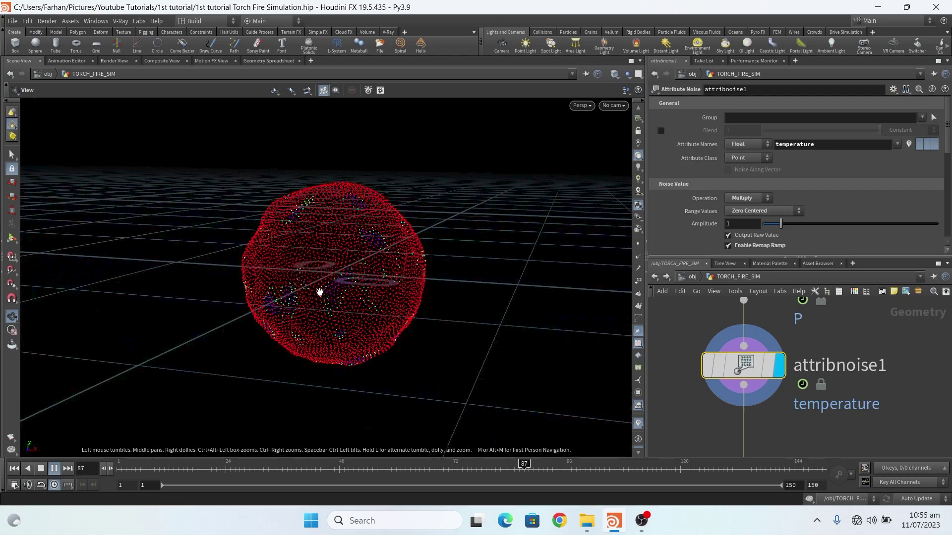
pyautogui.click(54, 468)
# Step: Locate and select the trail node below attribnoise1 to look over its settings
pyautogui.scroll(-5, 741, 323)
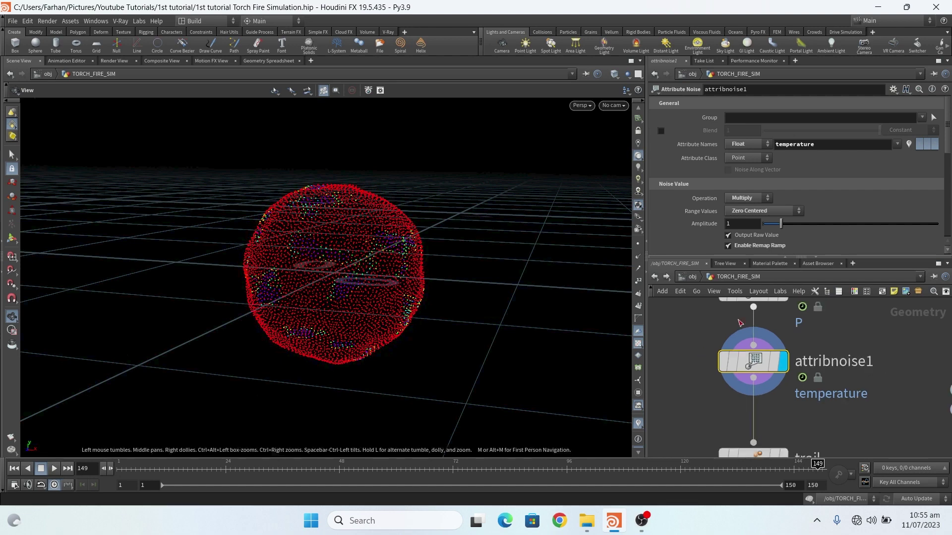
pyautogui.scroll(4, 739, 322)
pyautogui.scroll(-4, 749, 319)
pyautogui.scroll(2, 761, 316)
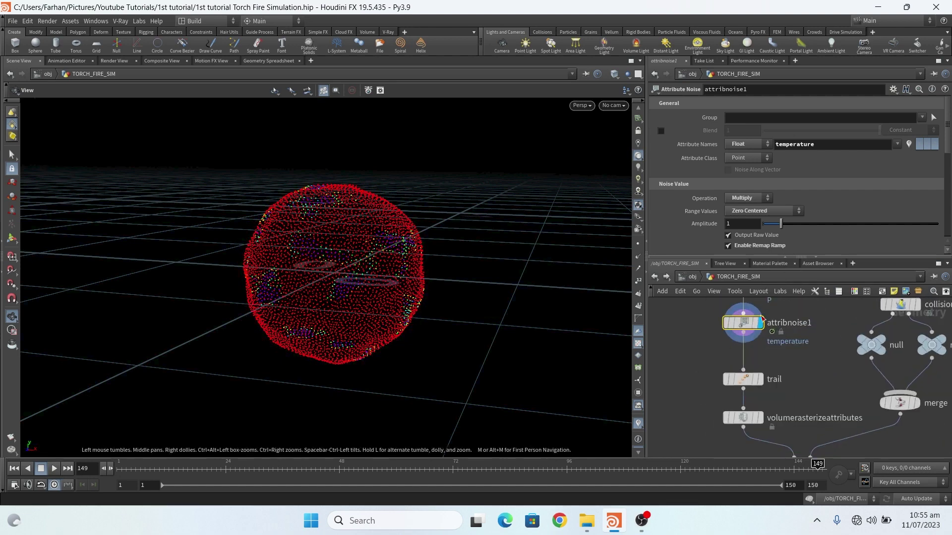
pyautogui.click(742, 378)
pyautogui.scroll(2, 733, 373)
pyautogui.moveTo(728, 386)
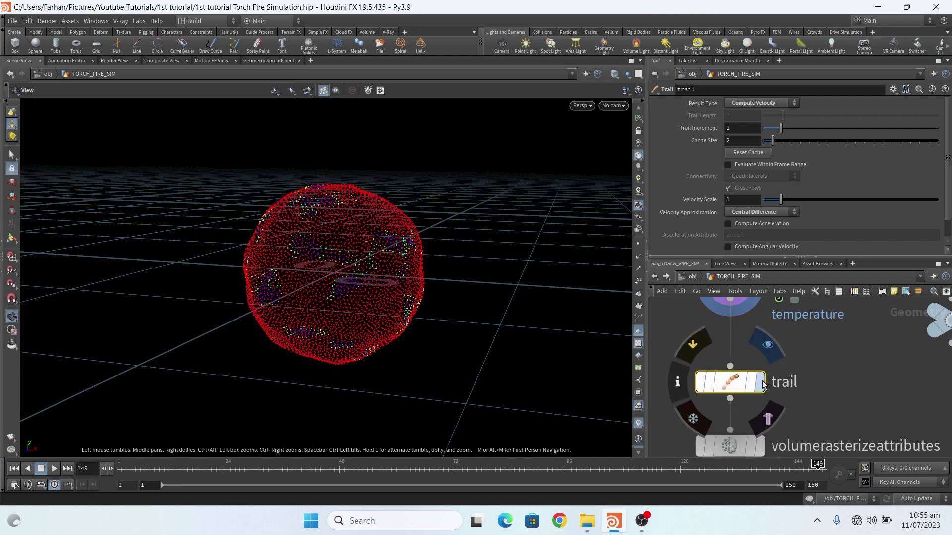
# Step: Select attribnoise1 again and turn off its temperature visualization
pyautogui.scroll(-2, 736, 381)
pyautogui.scroll(4, 757, 329)
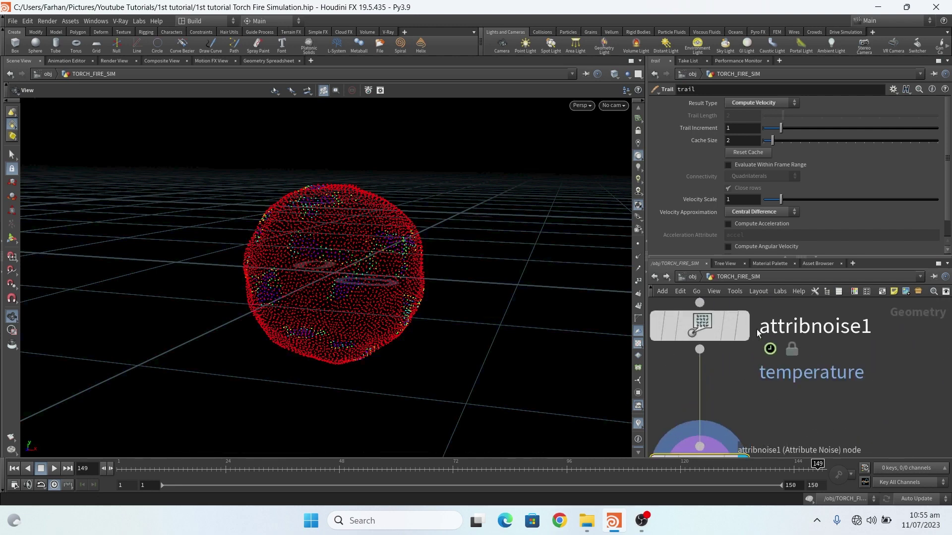
pyautogui.click(718, 330)
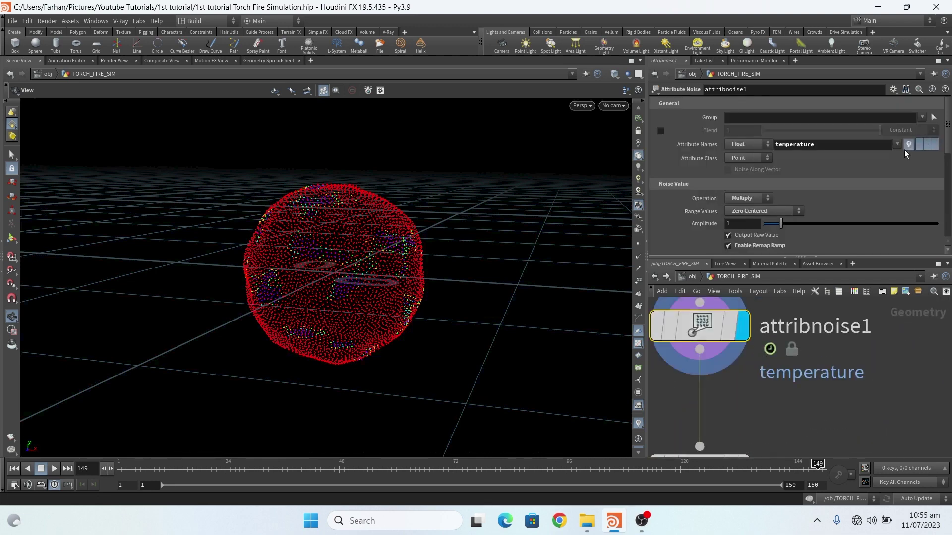
pyautogui.click(908, 144)
# Step: Display the trail node and review its Result Type choices, keeping Compute Velocity
pyautogui.scroll(-2, 739, 388)
pyautogui.scroll(3, 744, 385)
pyautogui.click(750, 384)
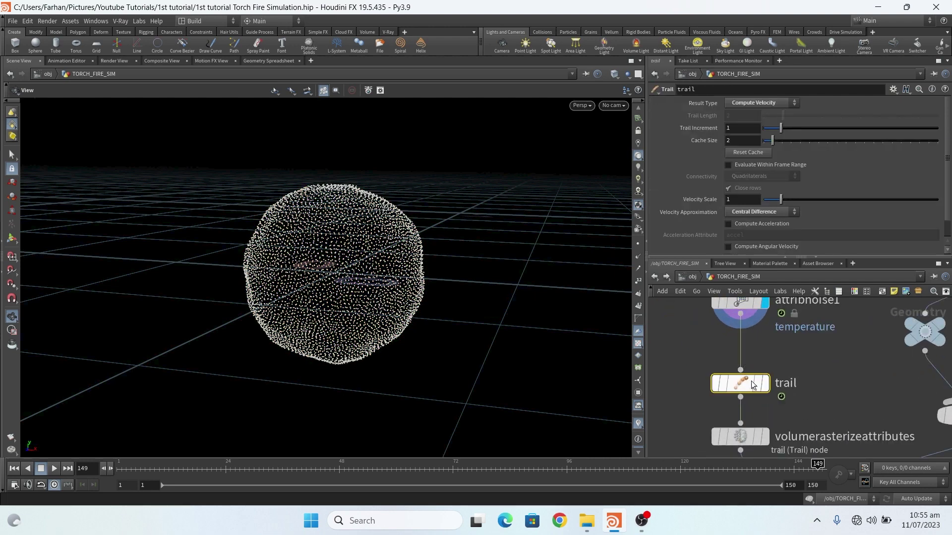
pyautogui.click(765, 383)
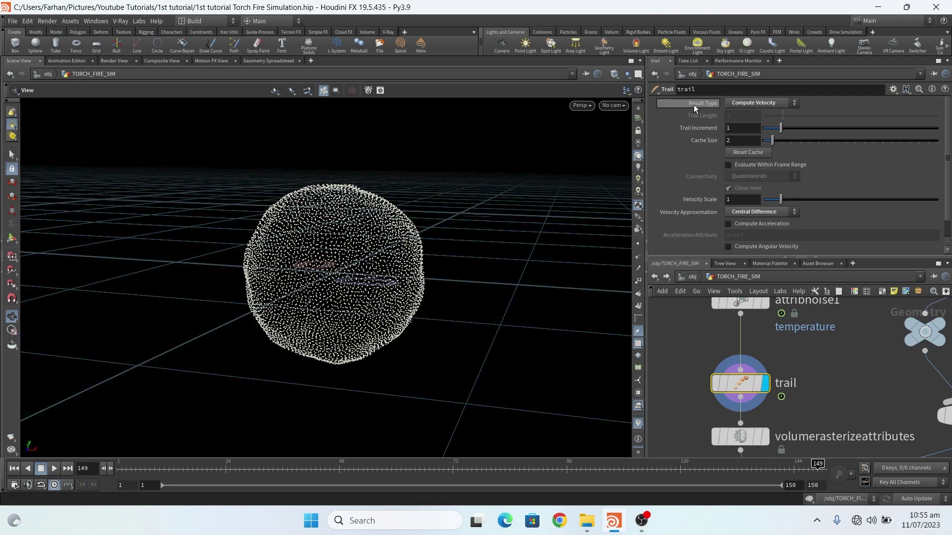
pyautogui.click(782, 104)
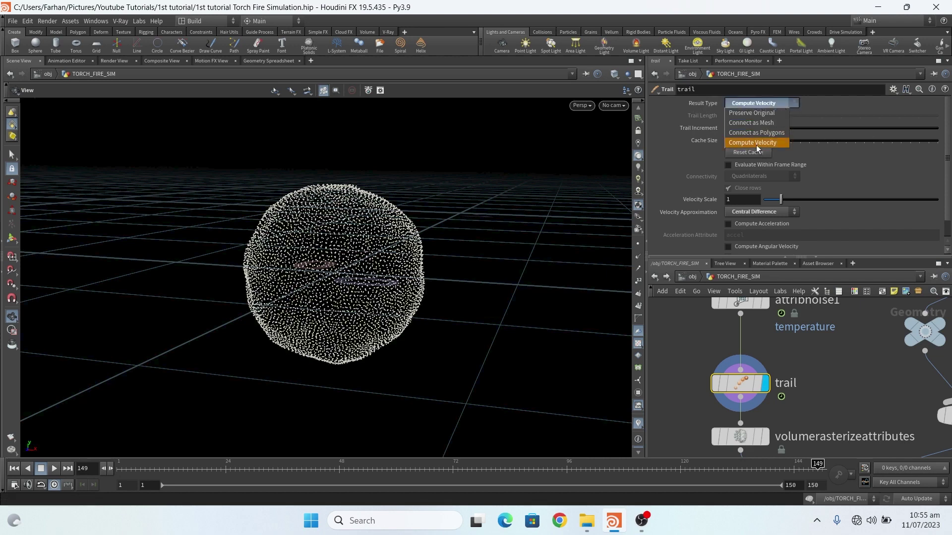
pyautogui.click(873, 163)
# Step: Select the volumerasterizeattributes node below trail and display its volume in the viewport
pyautogui.scroll(-5, 749, 373)
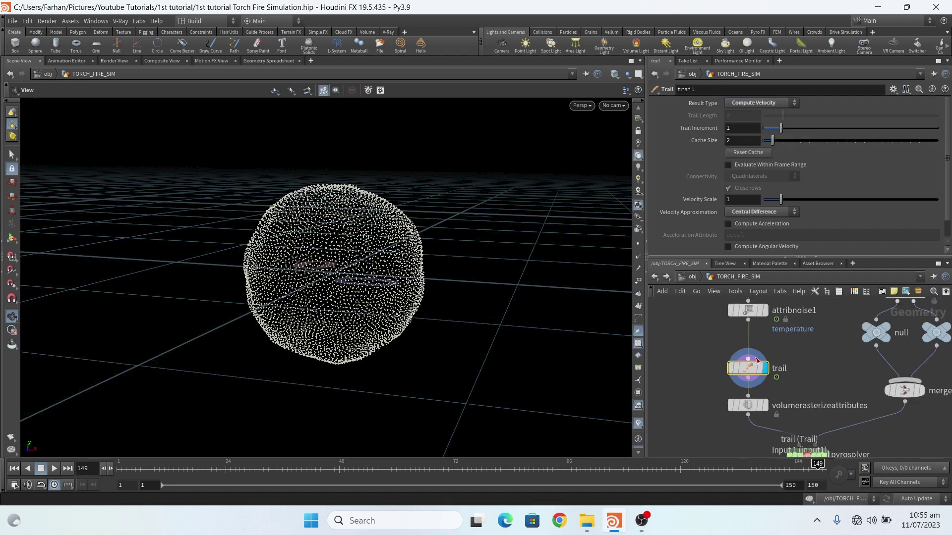
pyautogui.scroll(4, 749, 373)
pyautogui.scroll(-4, 743, 367)
pyautogui.scroll(4, 738, 365)
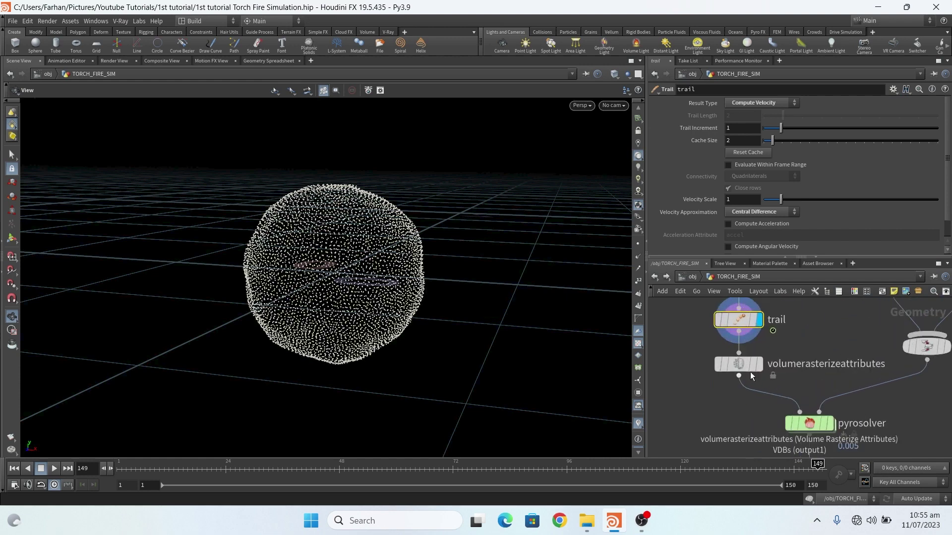
pyautogui.click(744, 371)
pyautogui.click(754, 365)
pyautogui.click(757, 365)
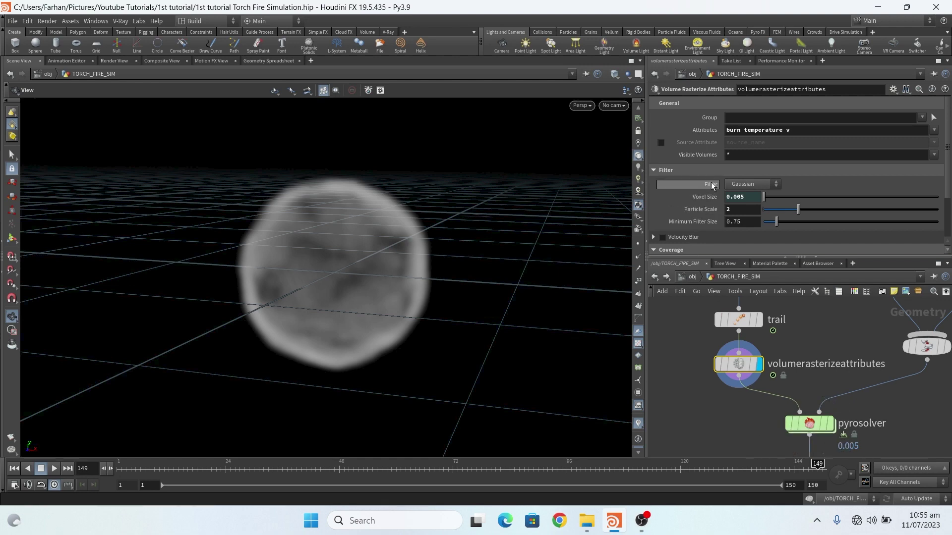
# Step: Compare the pyrosolver's Voxel Size with that of volumerasterizeattributes, and examine the latter's Filter and Coverage settings
pyautogui.click(810, 424)
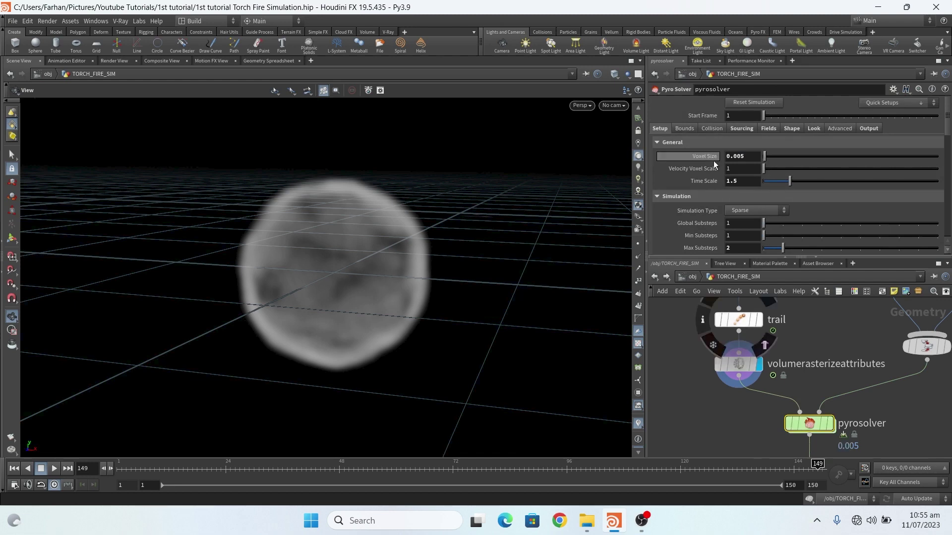
pyautogui.moveTo(736, 368)
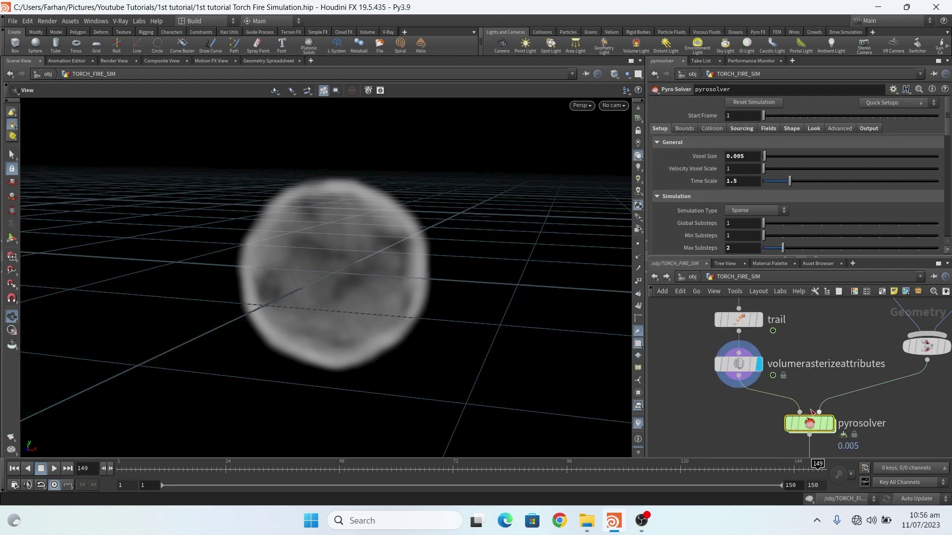
pyautogui.click(739, 365)
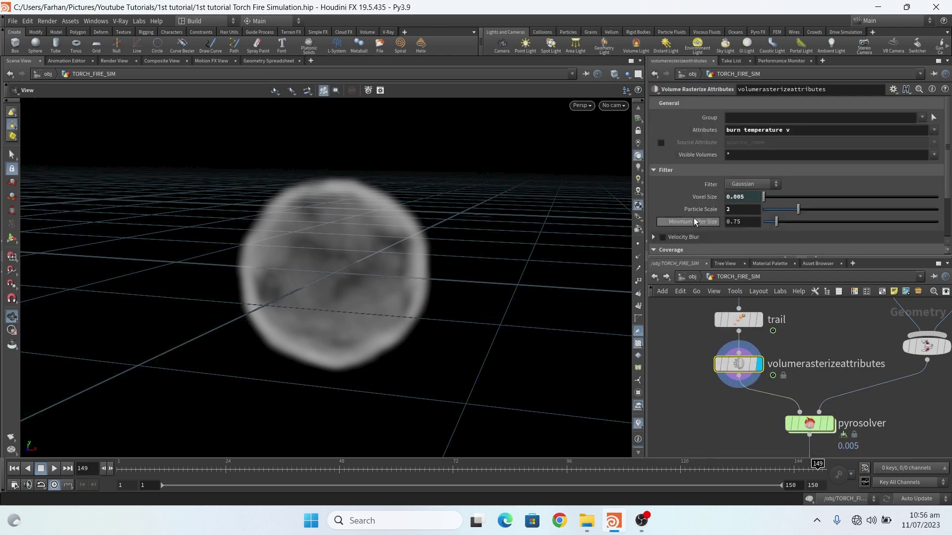
pyautogui.scroll(-2, 949, 158)
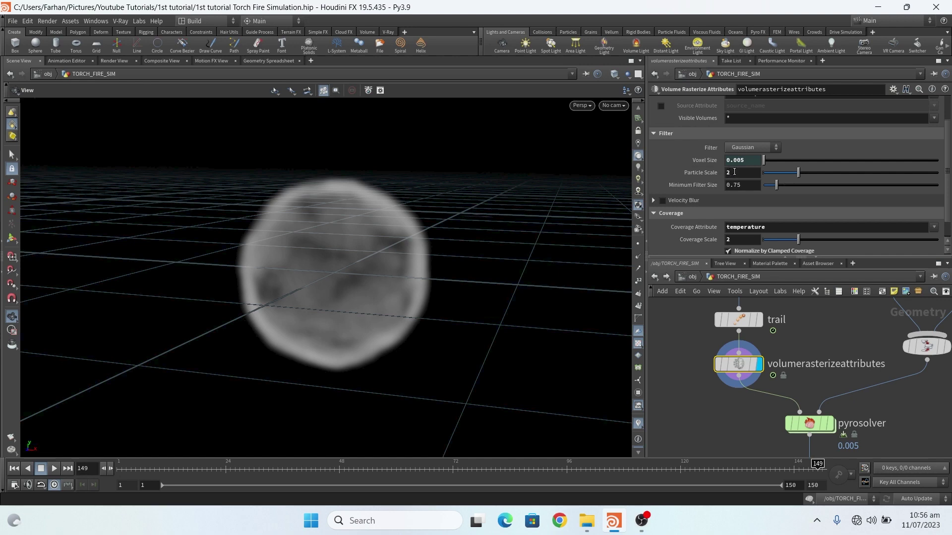
pyautogui.scroll(-1, 702, 174)
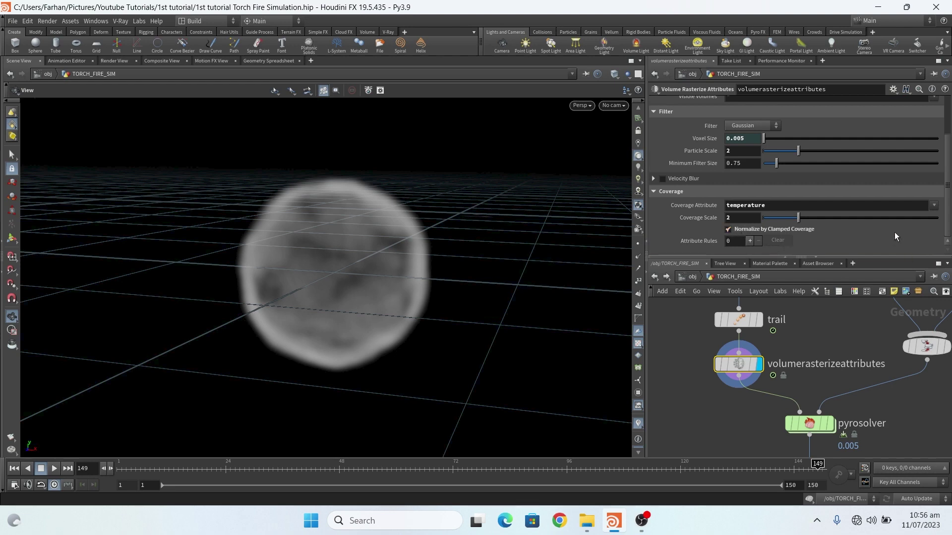
# Step: Display and select the pyrosolver node, and run the simulation from frame 1 to frame 5
pyautogui.click(830, 423)
pyautogui.scroll(3, 783, 407)
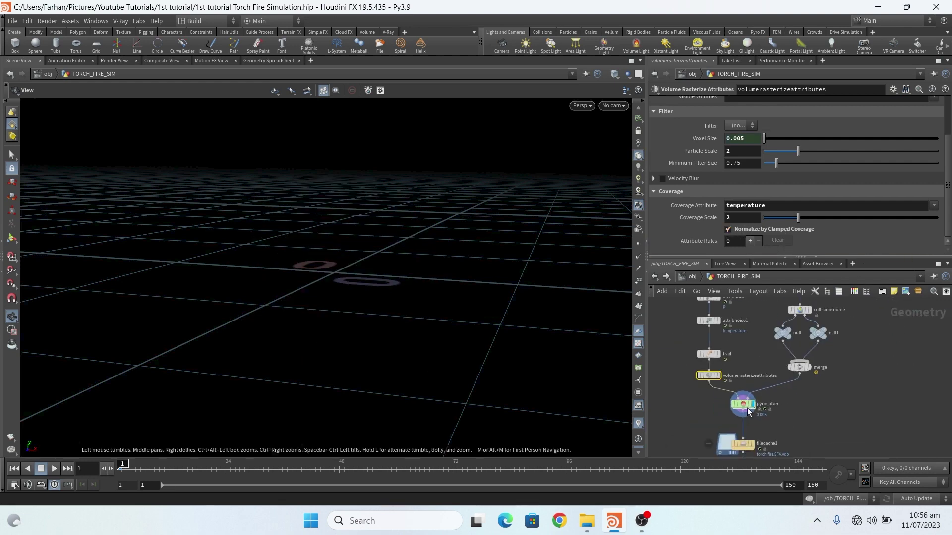
pyautogui.click(748, 385)
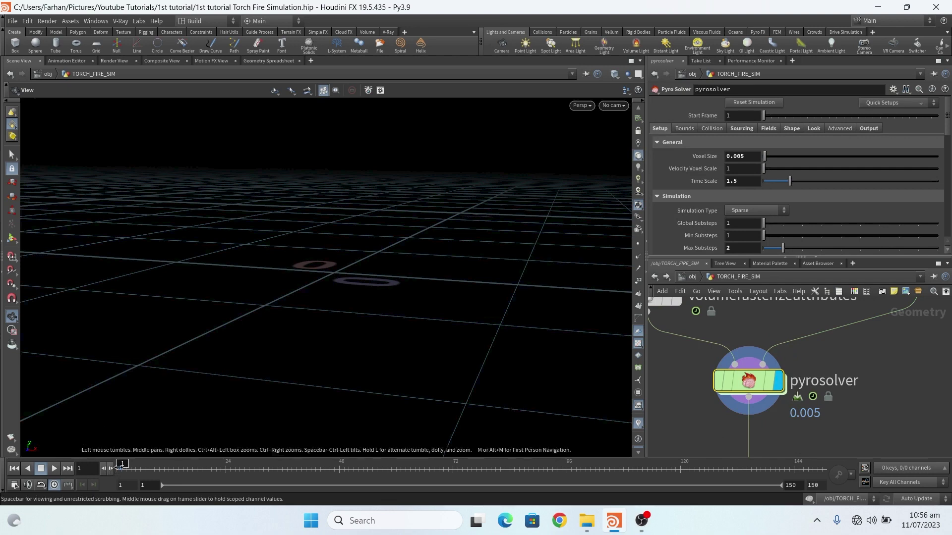
pyautogui.click(141, 465)
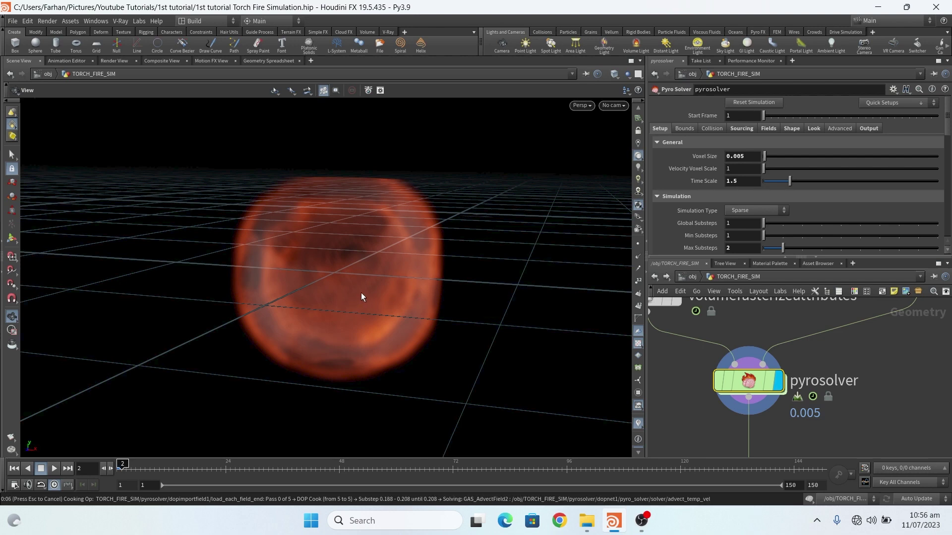
# Step: Inspect the simulated fire at frame 5 in the viewport, both from a distance and up close
pyautogui.scroll(-3, 361, 277)
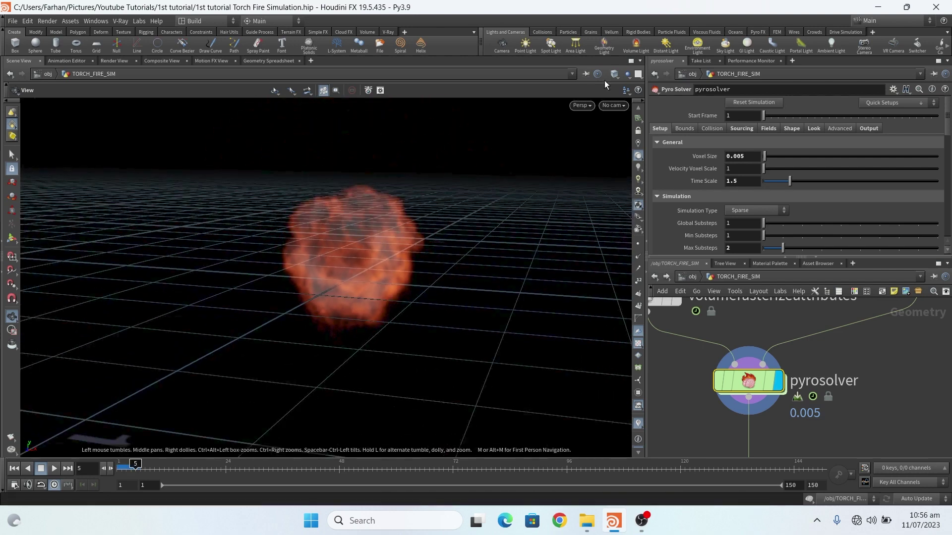
pyautogui.click(607, 106)
pyautogui.click(605, 149)
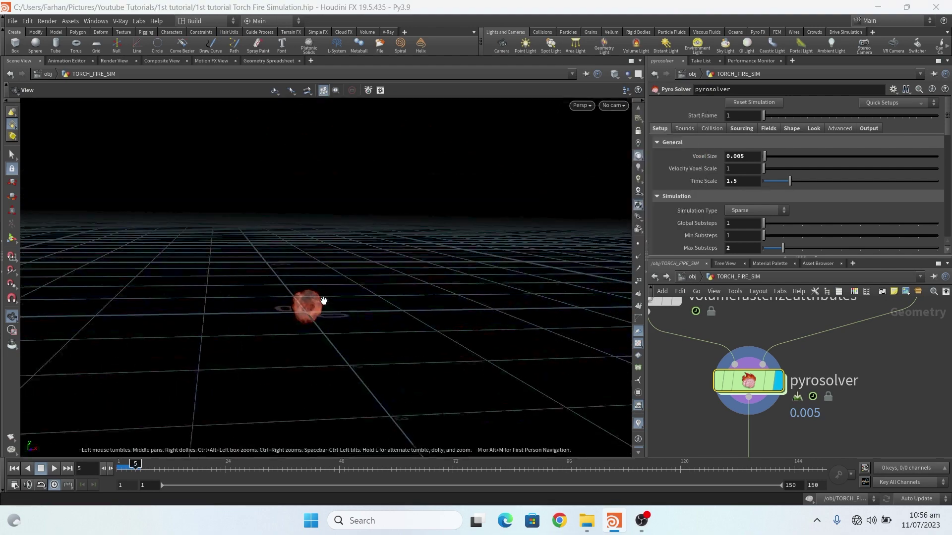
pyautogui.scroll(6, 323, 301)
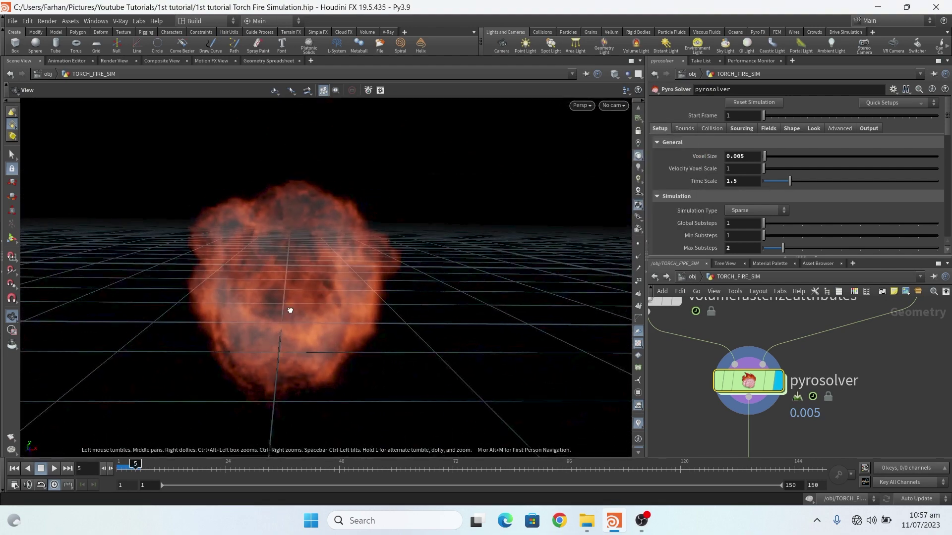
# Step: Find the transform node in the collision branch of the network, display its geometry and select it
pyautogui.scroll(-4, 774, 374)
pyautogui.scroll(-5, 778, 375)
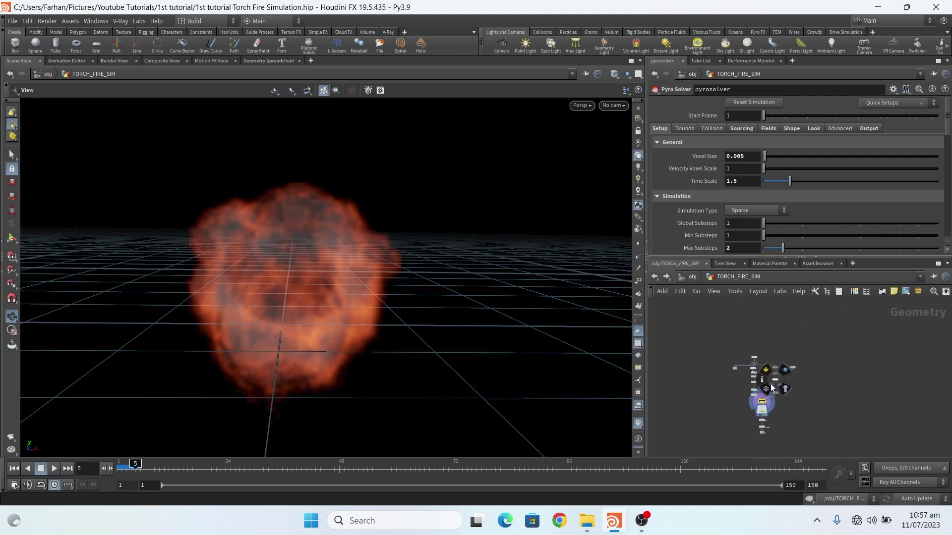
pyautogui.scroll(5, 771, 381)
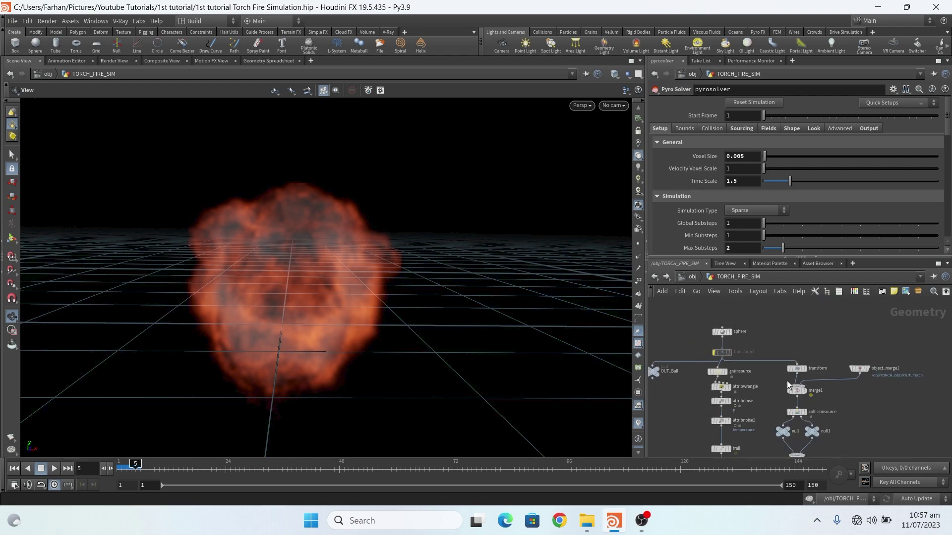
pyautogui.scroll(3, 753, 368)
pyautogui.scroll(-1, 687, 344)
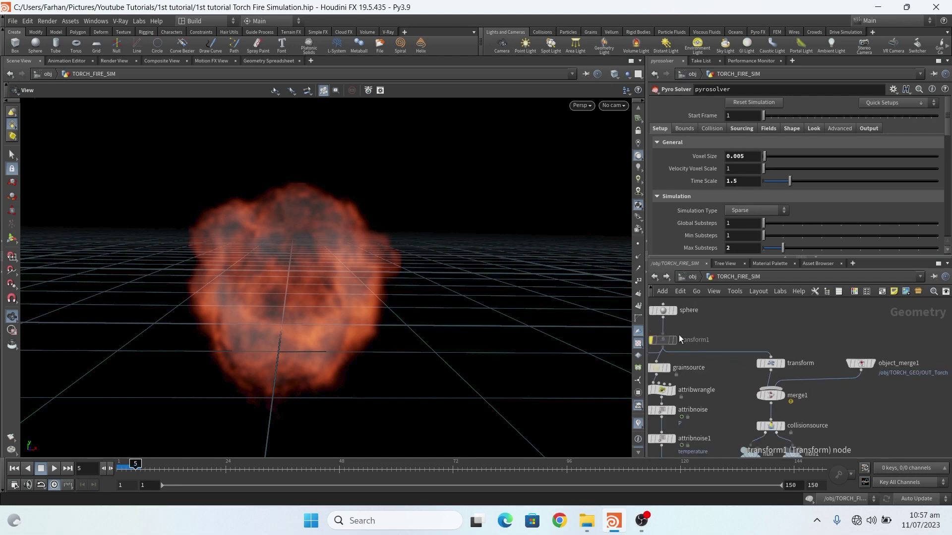
pyautogui.moveTo(690, 346)
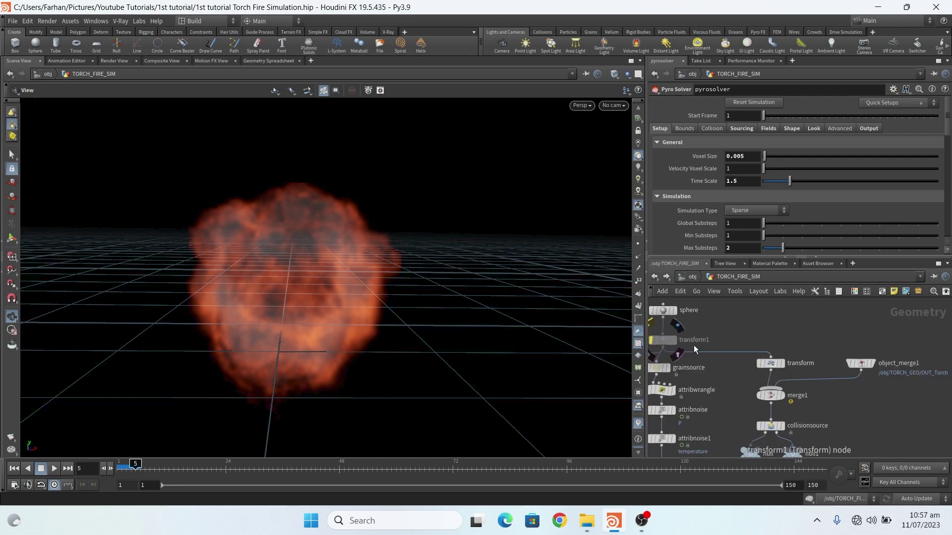
pyautogui.click(784, 363)
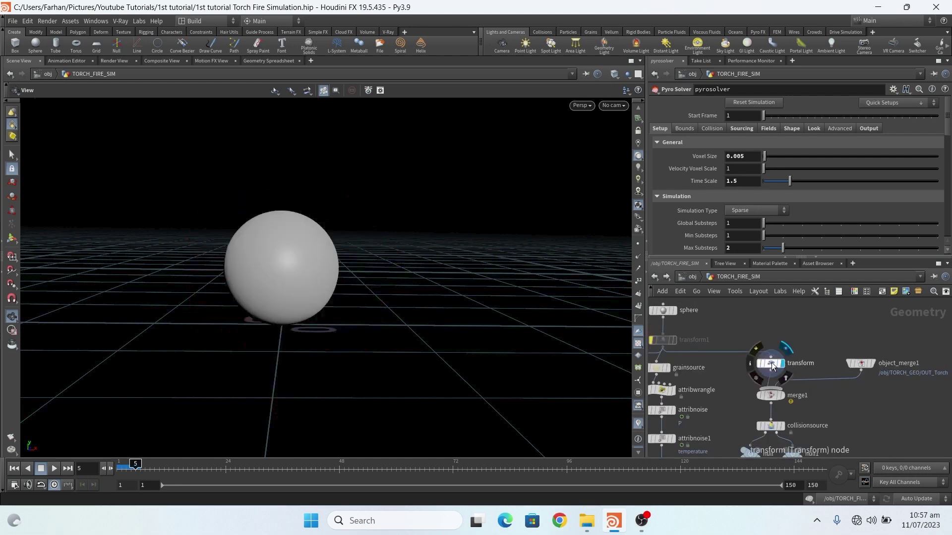
pyautogui.click(772, 366)
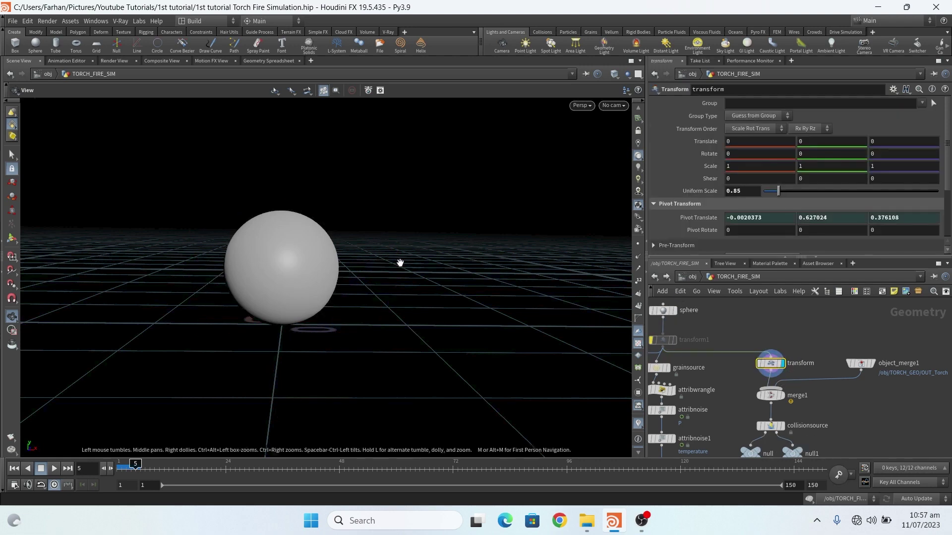
# Step: Examine the transform node's Uniform Scale and Pivot Transform settings
pyautogui.scroll(-2, 776, 368)
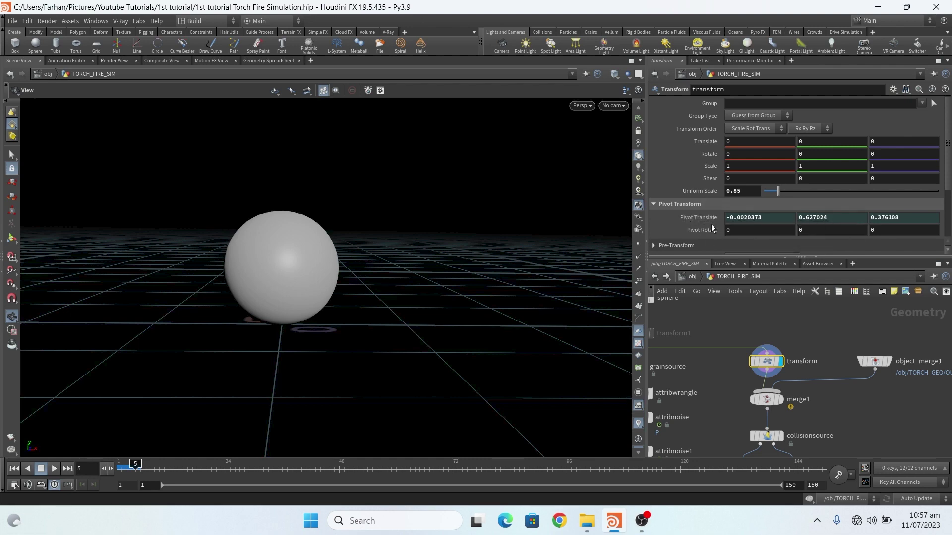
pyautogui.scroll(-3, 750, 226)
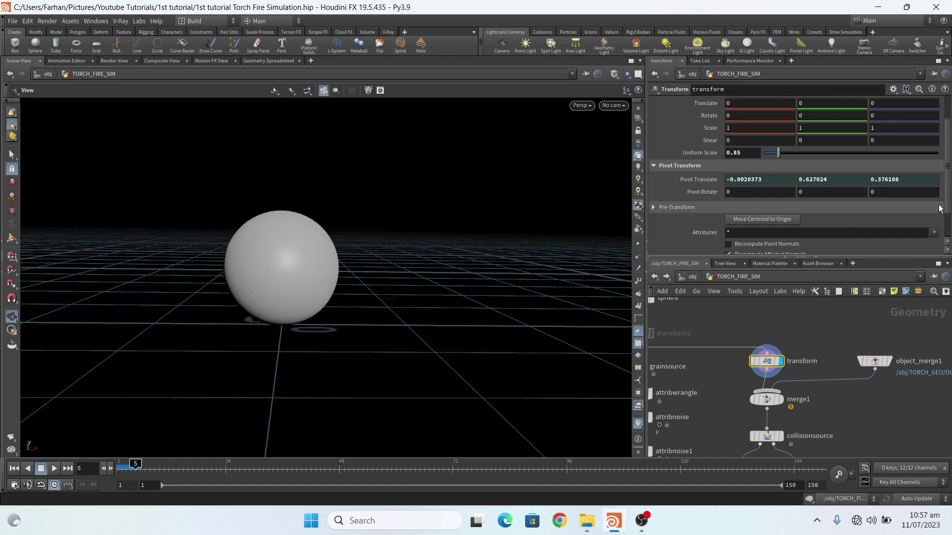
pyautogui.scroll(3, 794, 193)
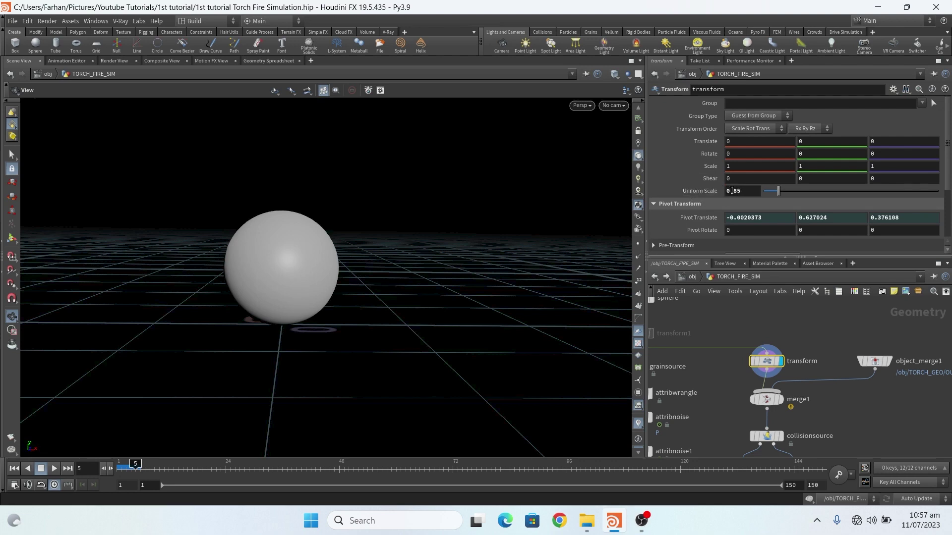
# Step: Display and select merge1, view the merged collision geometry in the viewport, and bypass object_merge1
pyautogui.click(780, 398)
pyautogui.scroll(3, 781, 395)
pyautogui.moveTo(361, 276); pyautogui.dragTo(323, 282)
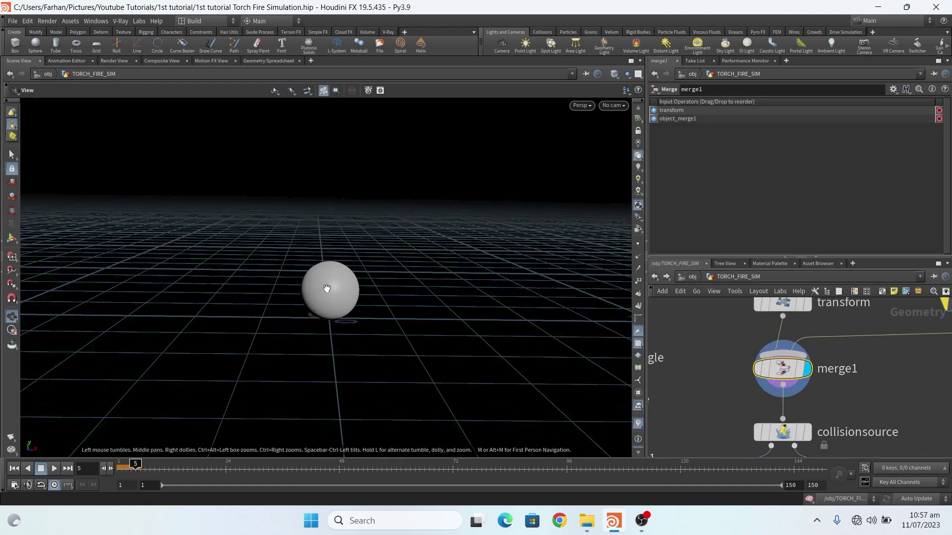
pyautogui.scroll(-3, 762, 367)
pyautogui.scroll(3, 784, 398)
pyautogui.scroll(-3, 762, 367)
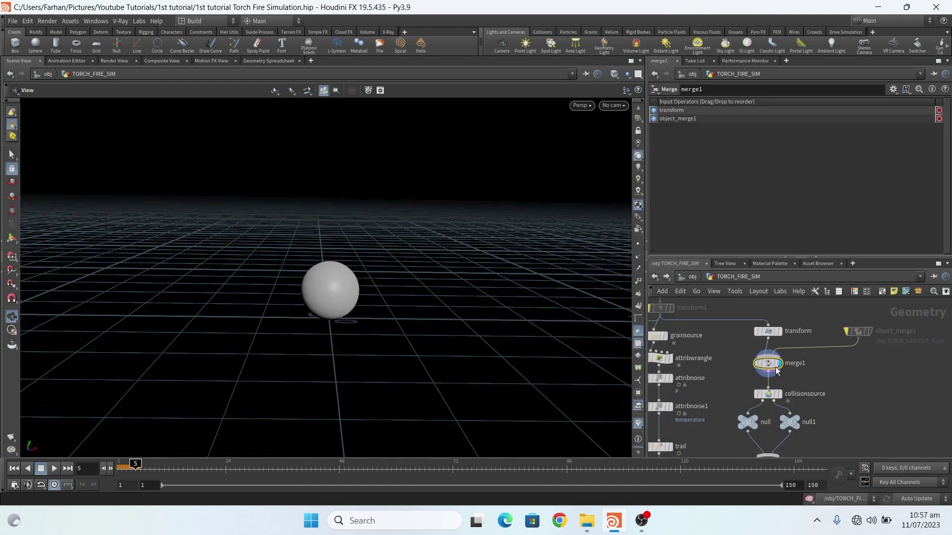
# Step: Display and select the collisionsource node and review the Voxel Size of its collision volume
pyautogui.scroll(3, 757, 365)
pyautogui.moveTo(783, 403)
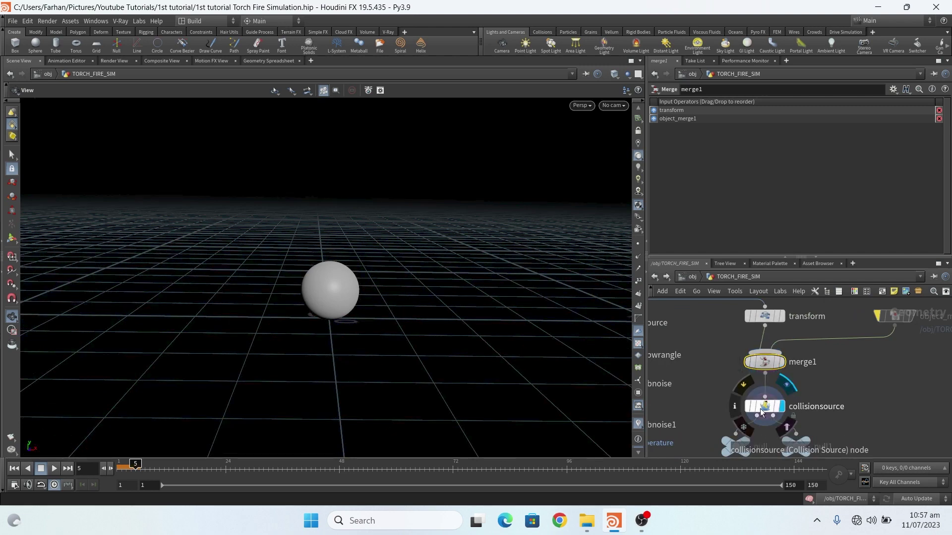
pyautogui.click(766, 406)
pyautogui.moveTo(763, 317)
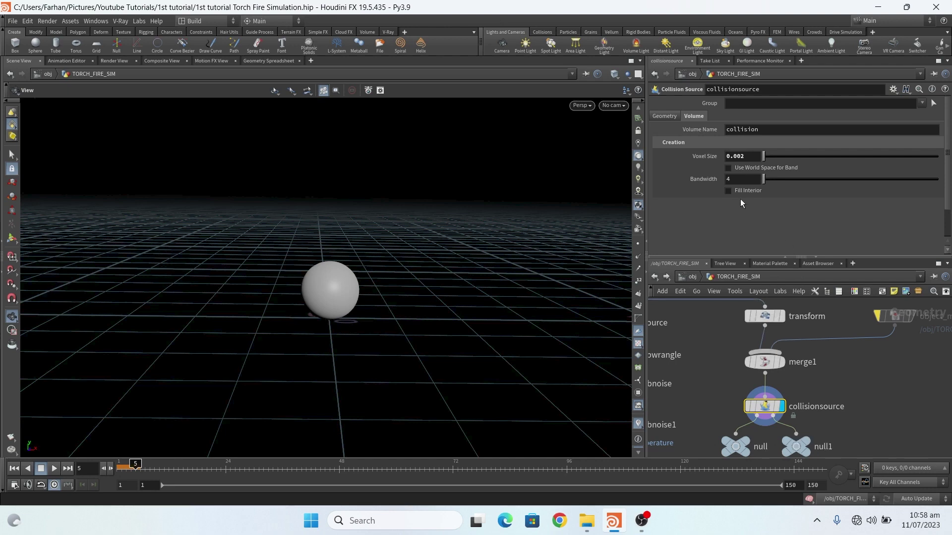
pyautogui.click(741, 157)
pyautogui.press('BackSpace')
pyautogui.write('0')
pyautogui.scroll(2, 769, 347)
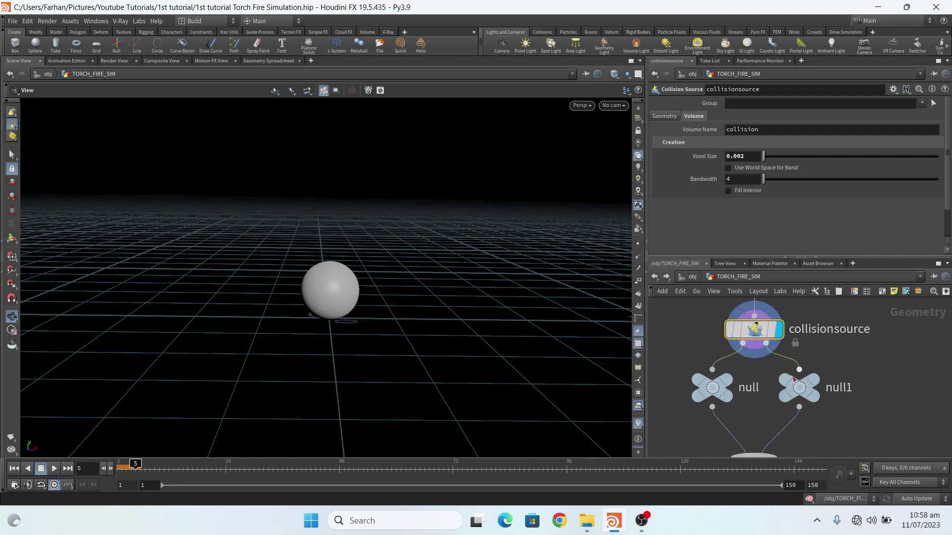
# Step: Compare the two collisionsource outputs in the viewport by displaying null1, followed by null
pyautogui.click(817, 382)
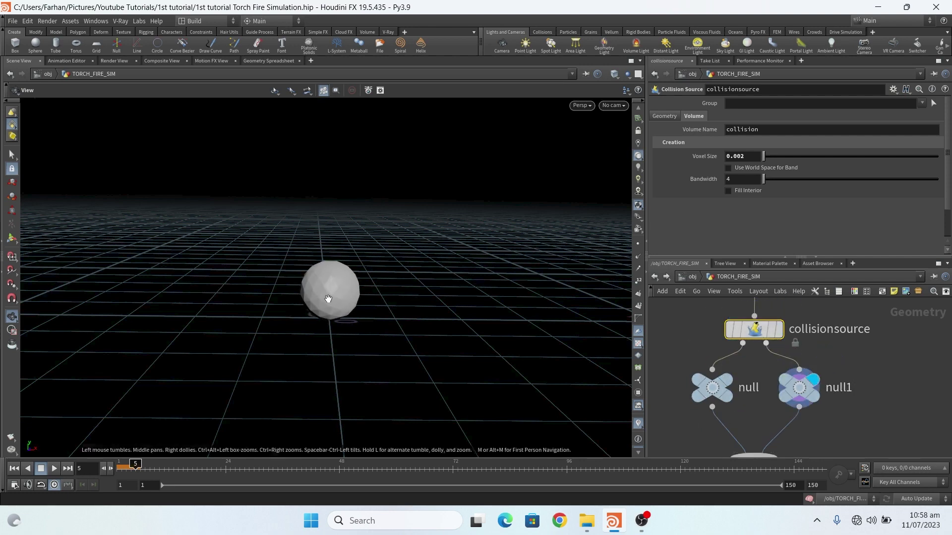
pyautogui.click(830, 418)
pyautogui.click(733, 382)
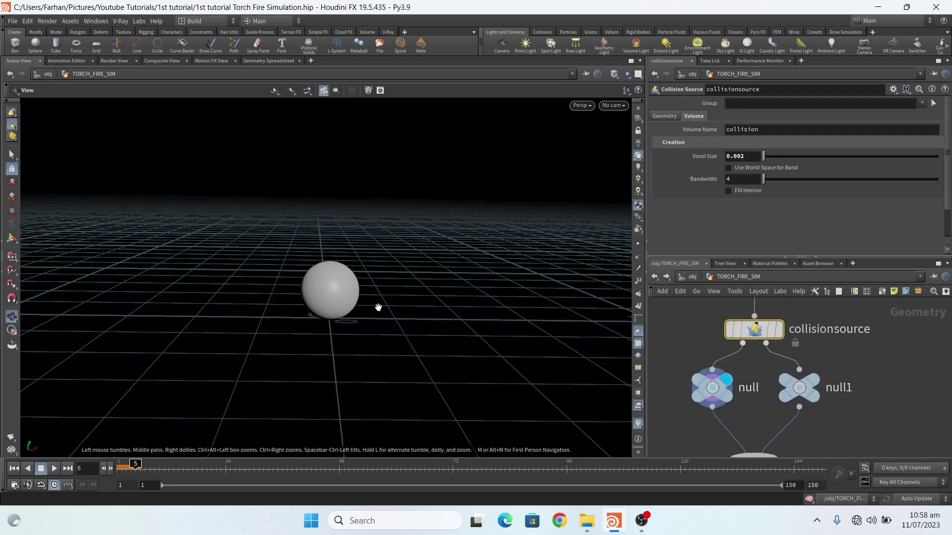
# Step: Display and select the merge node that joins null and null1, and follow its connection to the pyrosolver
pyautogui.scroll(-3, 795, 351)
pyautogui.scroll(3, 792, 389)
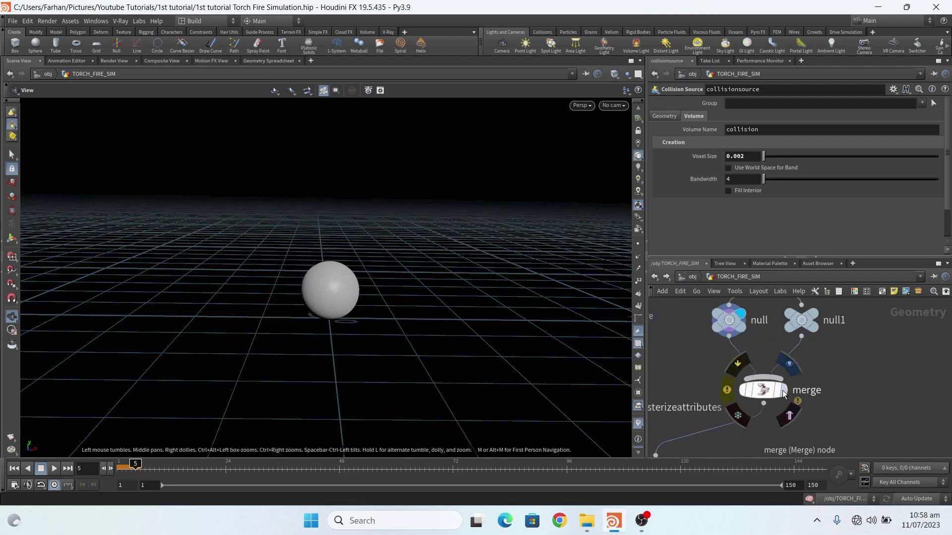
pyautogui.click(763, 389)
pyautogui.scroll(-3, 852, 316)
pyautogui.scroll(3, 767, 376)
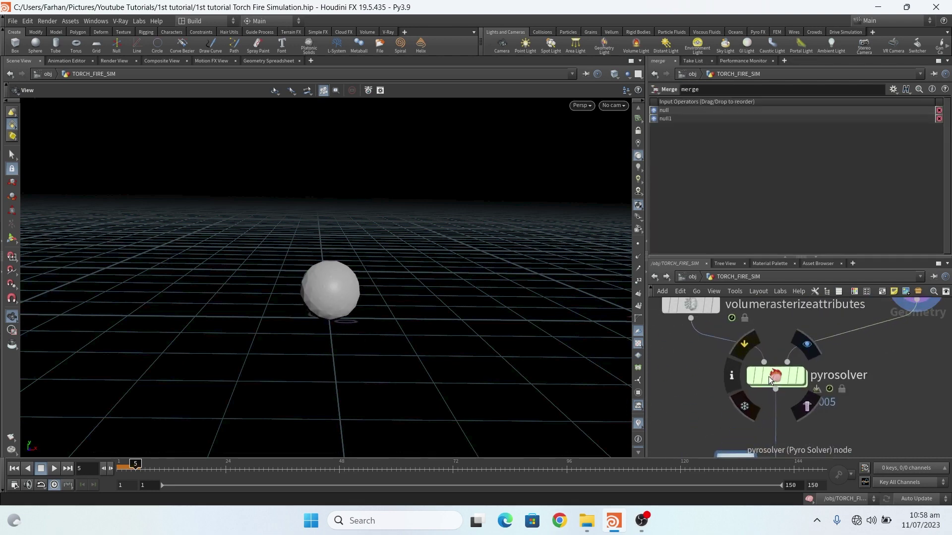
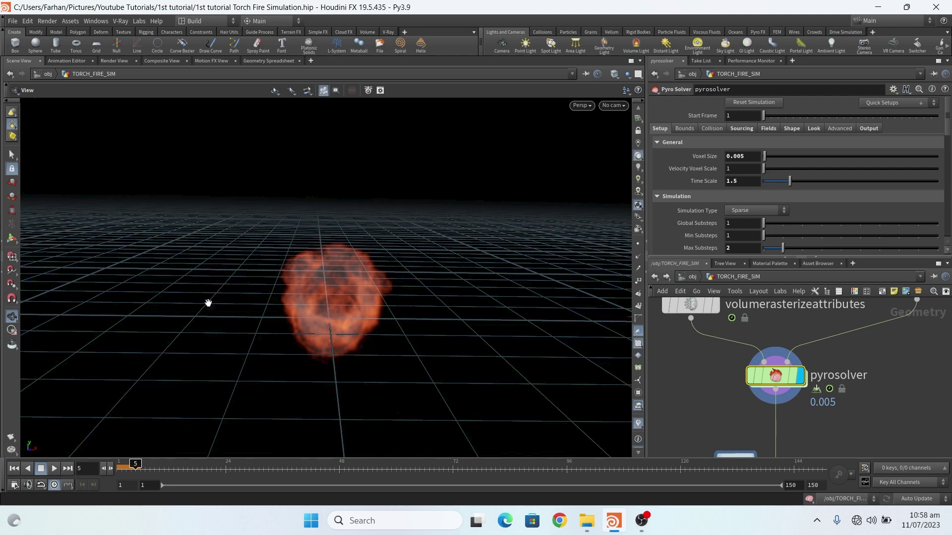
# Step: Display and select the pyrosolver, and examine its Setup options for substeps, CFL Condition, Advection-Reflection and Cache Memory
pyautogui.scroll(-2, 731, 187)
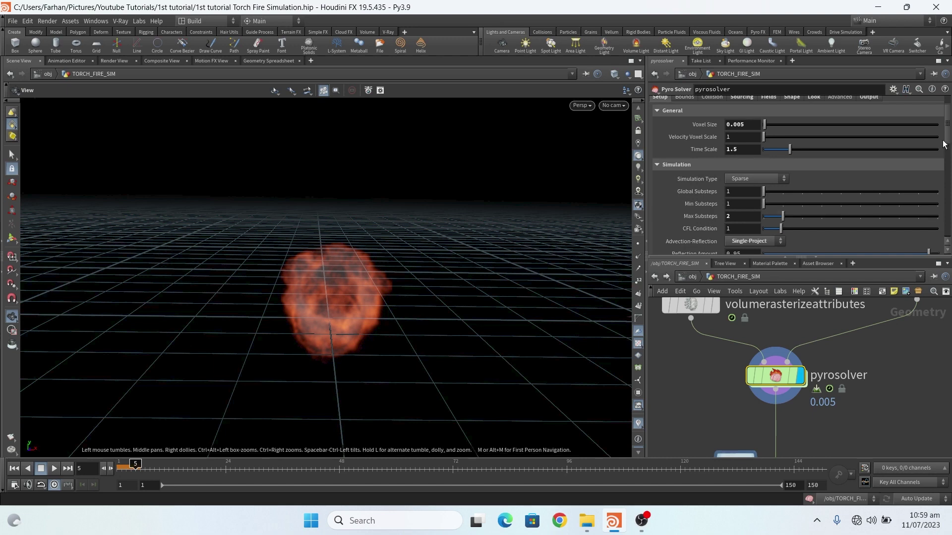
pyautogui.scroll(-3, 715, 216)
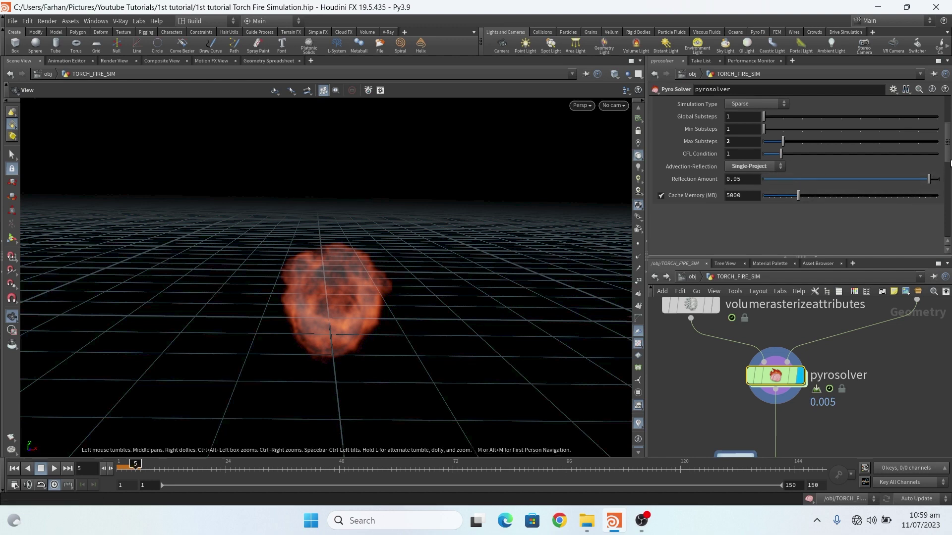
pyautogui.scroll(3, 786, 118)
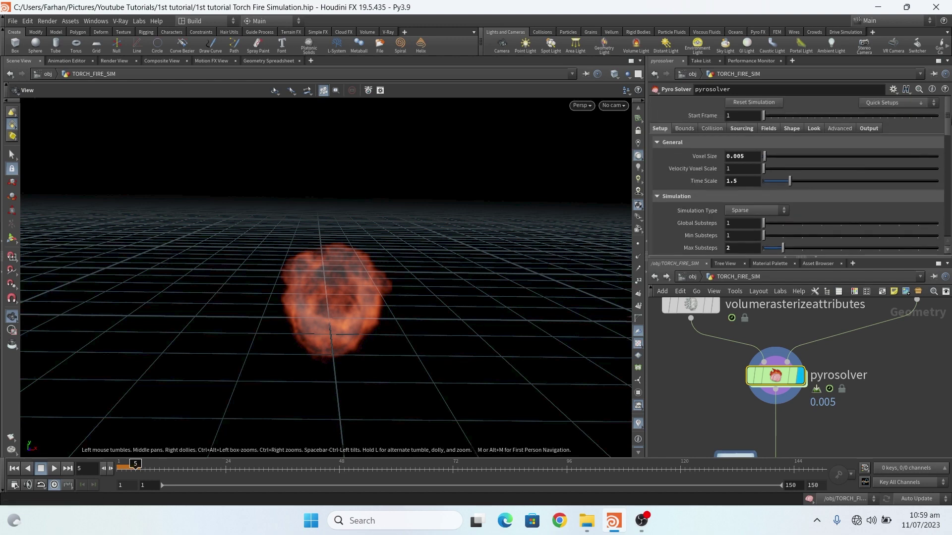
# Step: Review the pyrosolver's Bounds, Collision and Sourcing settings, going through the source volumes from density to divergence
pyautogui.click(685, 129)
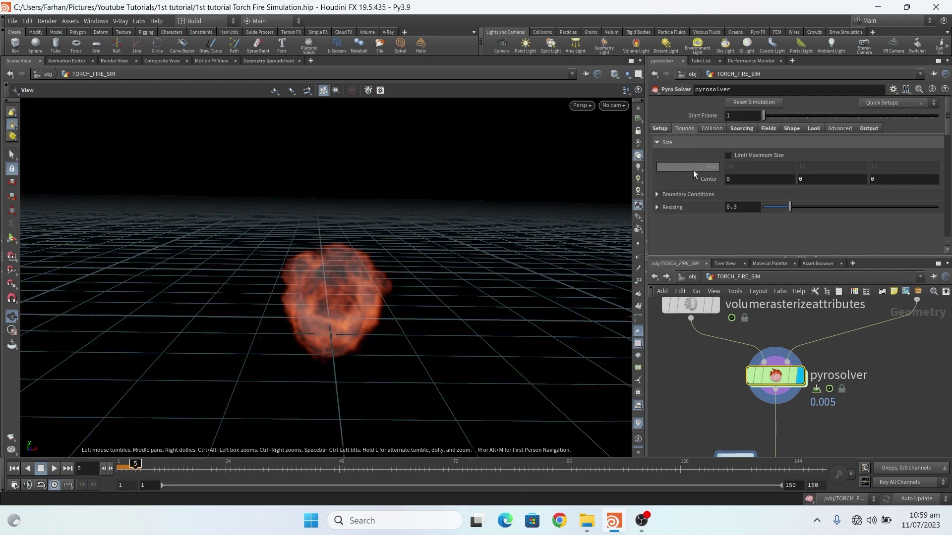
pyautogui.click(710, 129)
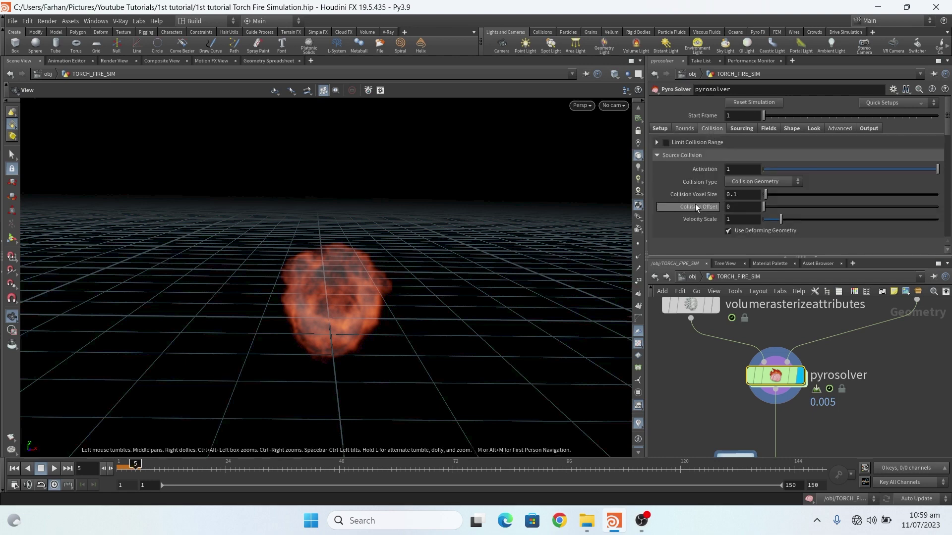
pyautogui.click(740, 129)
pyautogui.moveTo(947, 124); pyautogui.dragTo(949, 182)
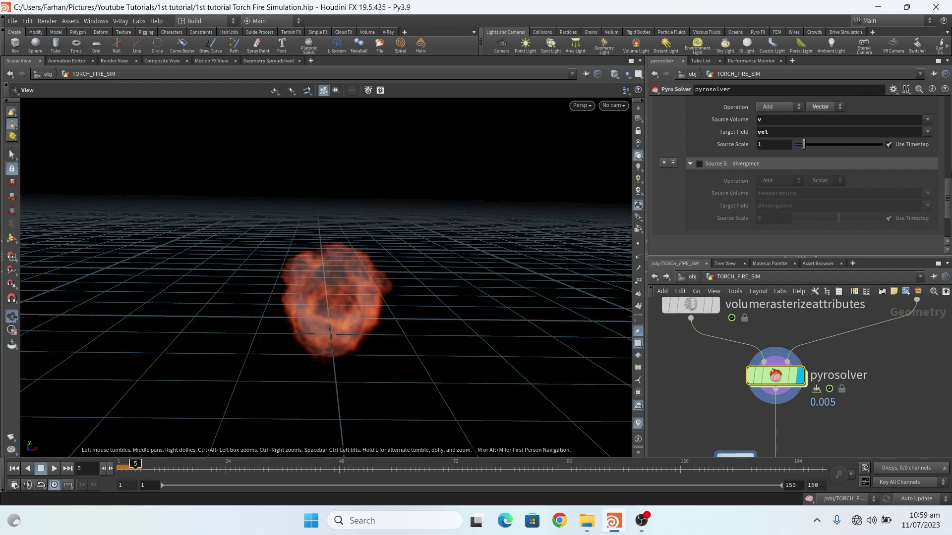
pyautogui.moveTo(949, 192); pyautogui.dragTo(920, 105)
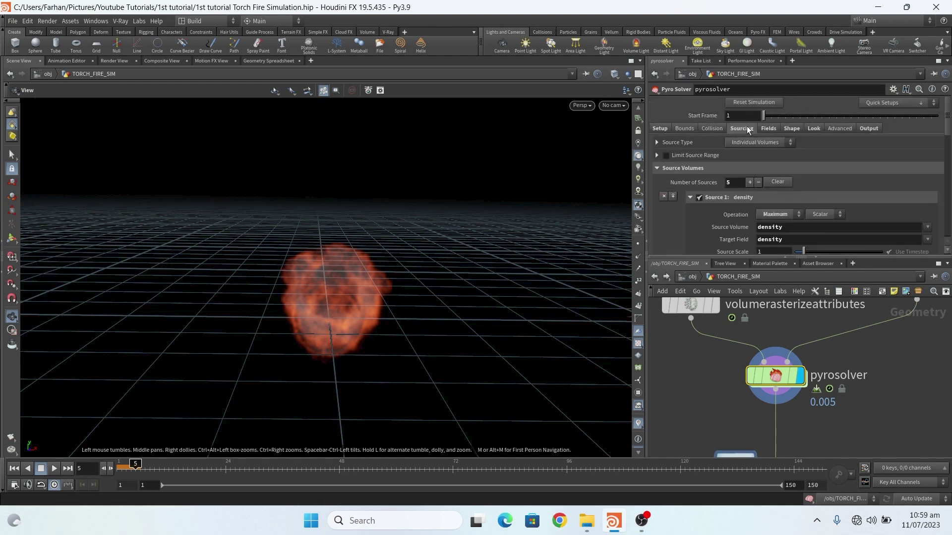
# Step: Expand Emit From Flame under Density in the pyrosolver's Fields settings and examine its options along with Dissipation
pyautogui.click(771, 129)
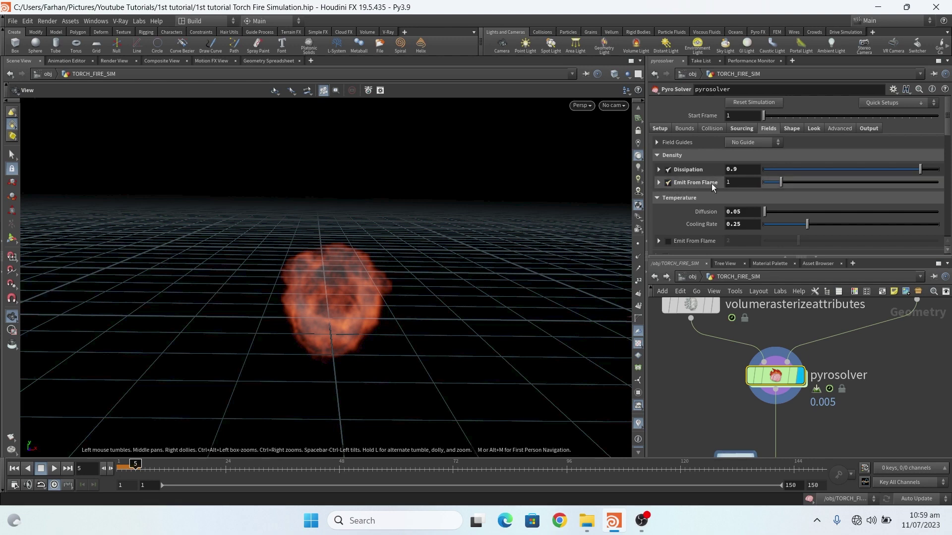
pyautogui.click(659, 184)
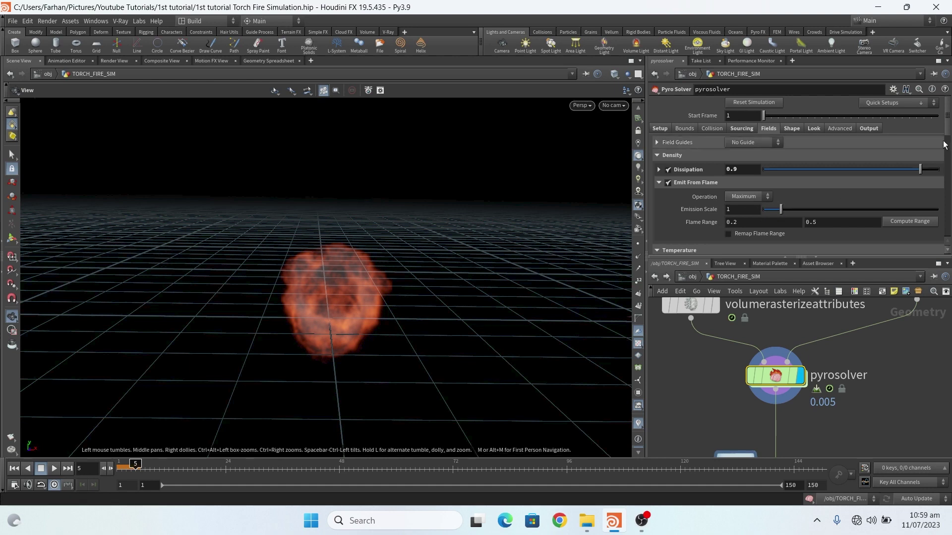
pyautogui.moveTo(949, 124); pyautogui.dragTo(949, 151)
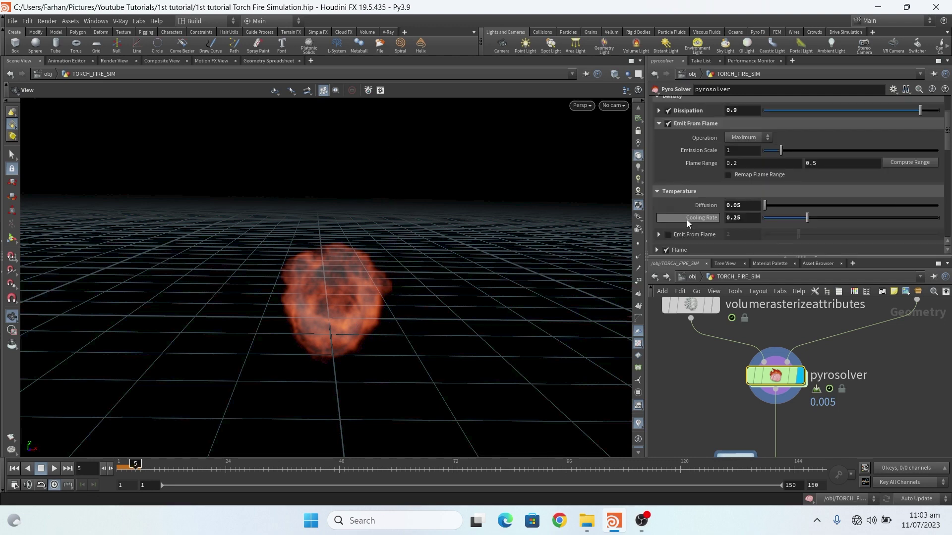
# Step: Examine the Temperature fields, expand Flame to view Flame Lifespan, and collapse the Speed section
pyautogui.scroll(-2, 709, 208)
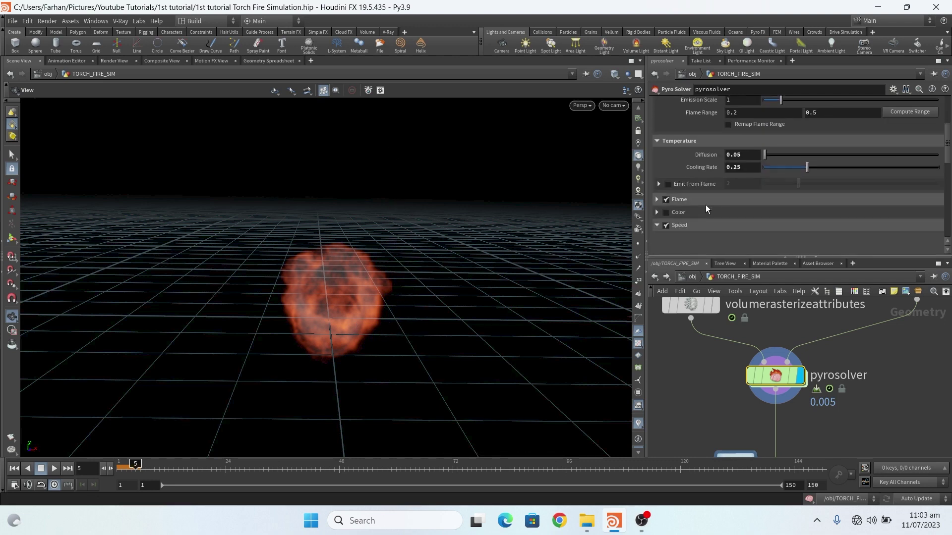
pyautogui.click(656, 199)
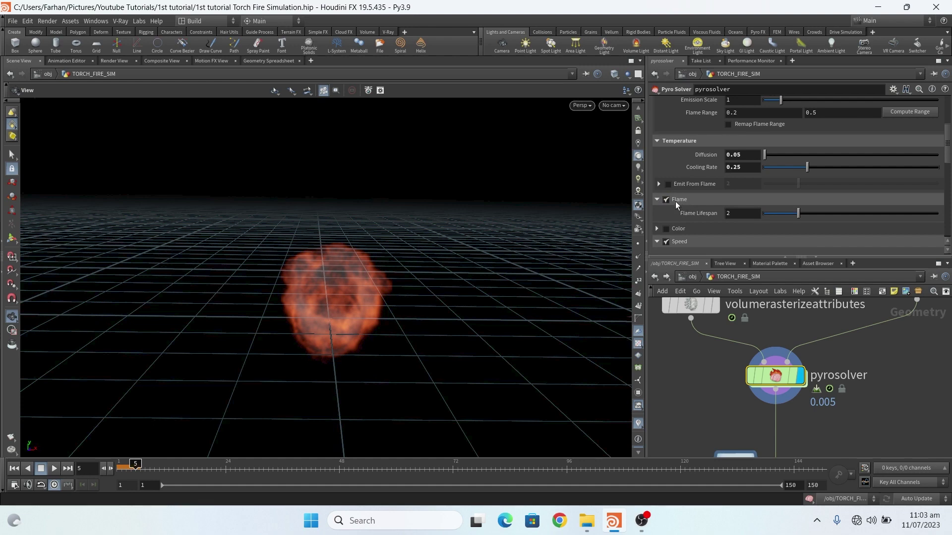
pyautogui.scroll(-2, 694, 228)
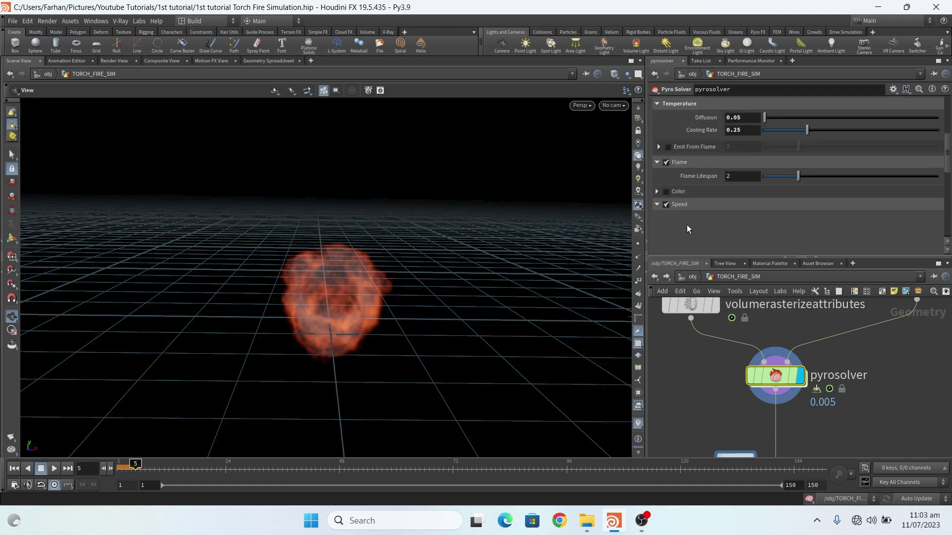
pyautogui.click(657, 206)
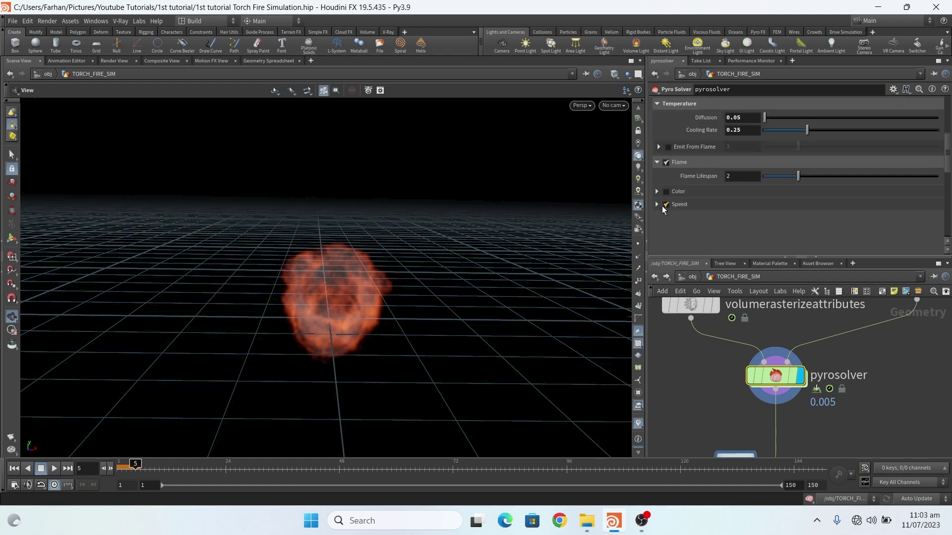
pyautogui.scroll(5, 787, 114)
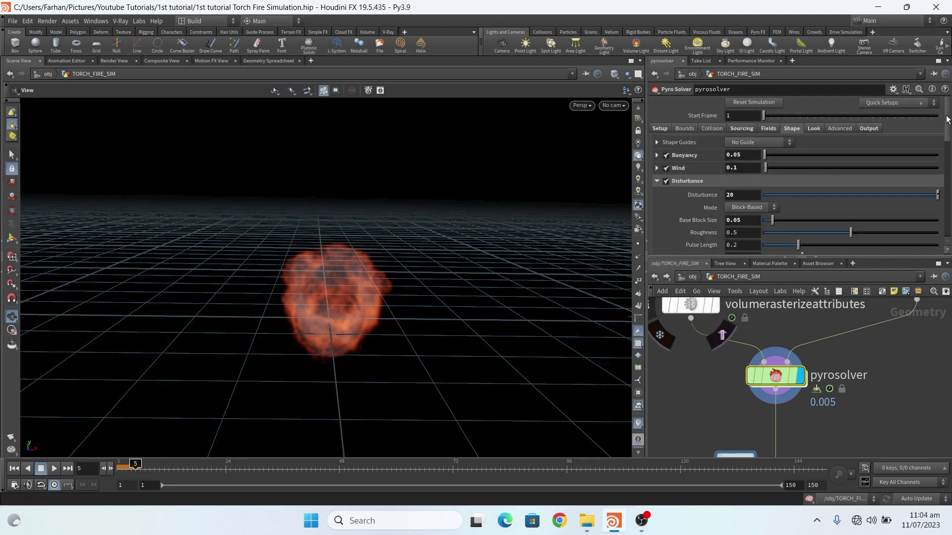
# Step: Look through the pyrosolver's Shape settings and expand Buoyancy to examine its scale, temperature and gravity options
pyautogui.scroll(-3, 933, 114)
pyautogui.scroll(3, 933, 109)
pyautogui.click(657, 155)
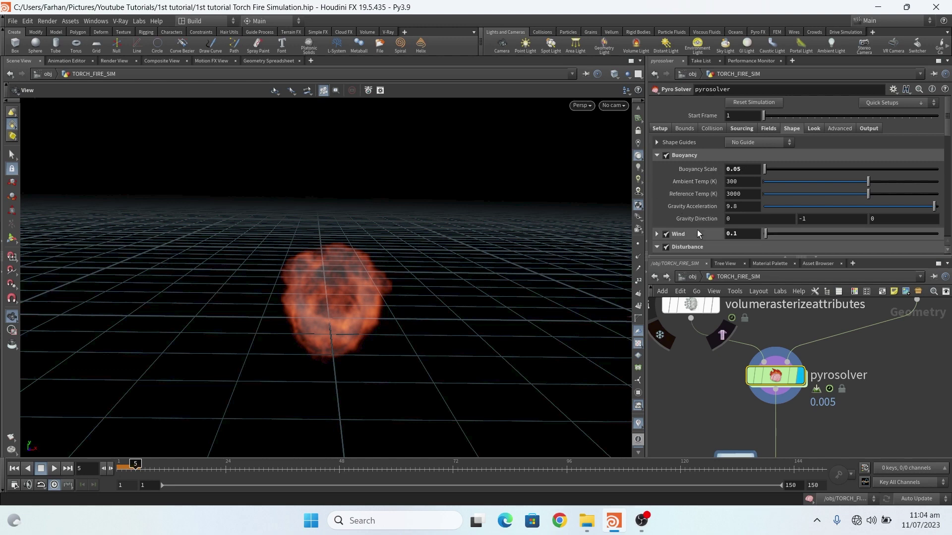
# Step: Expand Wind in the pyrosolver's Shape settings and review the wind speed, wind direction and Disturbance options
pyautogui.moveTo(948, 115); pyautogui.dragTo(948, 133)
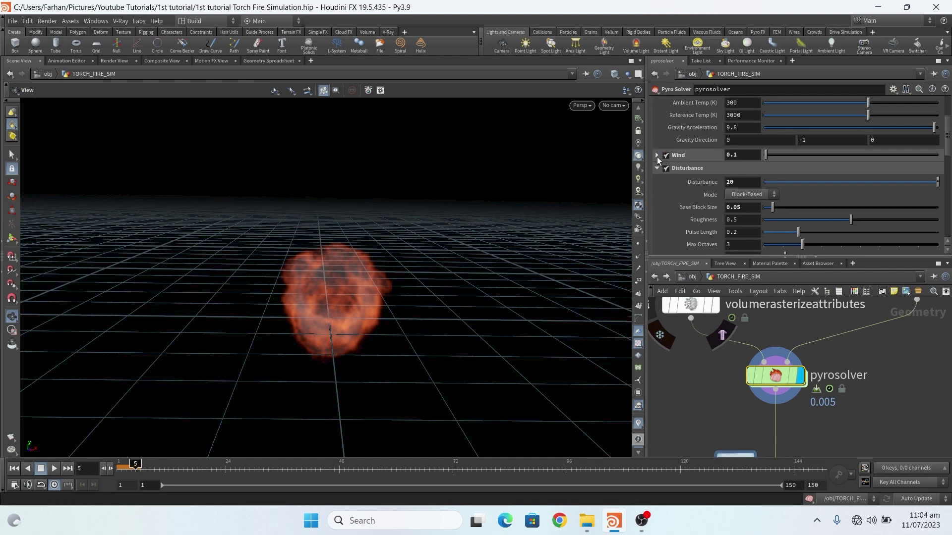
pyautogui.click(678, 155)
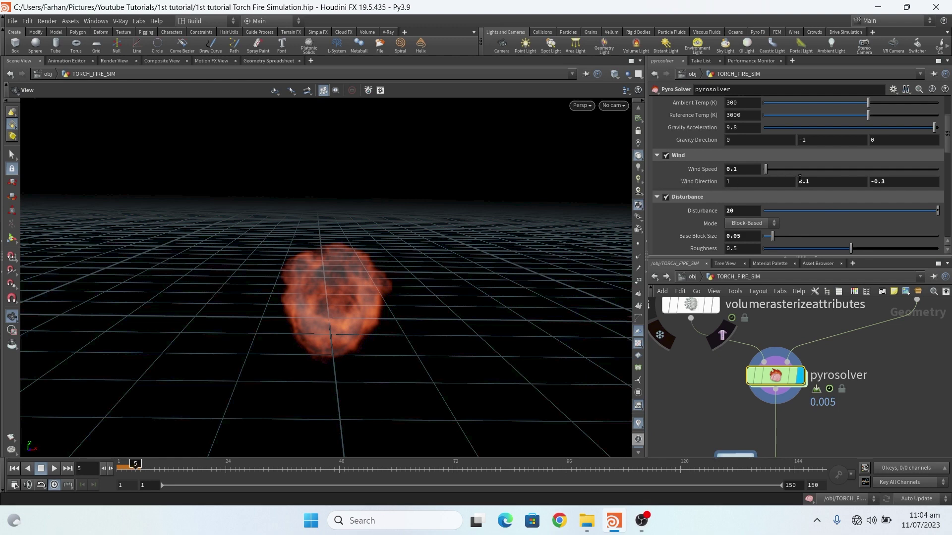
pyautogui.scroll(-3, 803, 164)
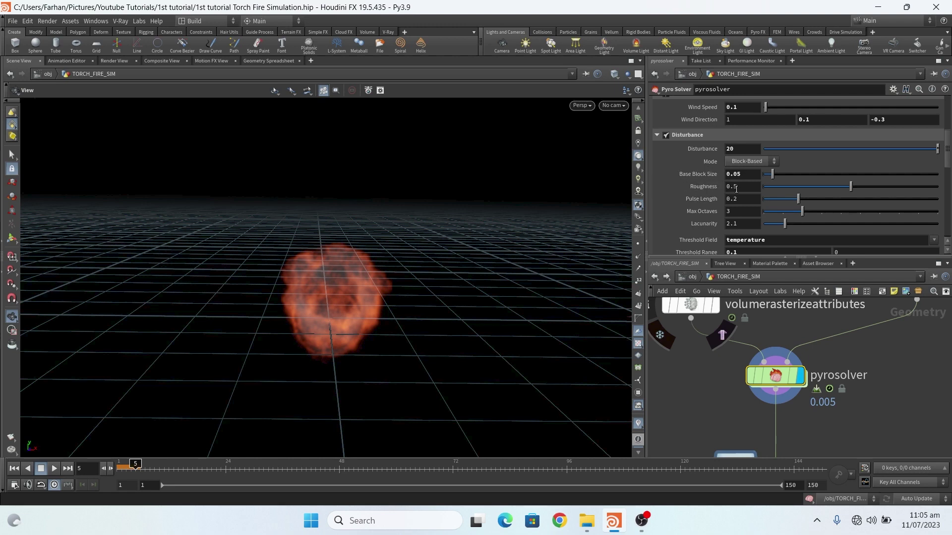
pyautogui.scroll(-3, 890, 165)
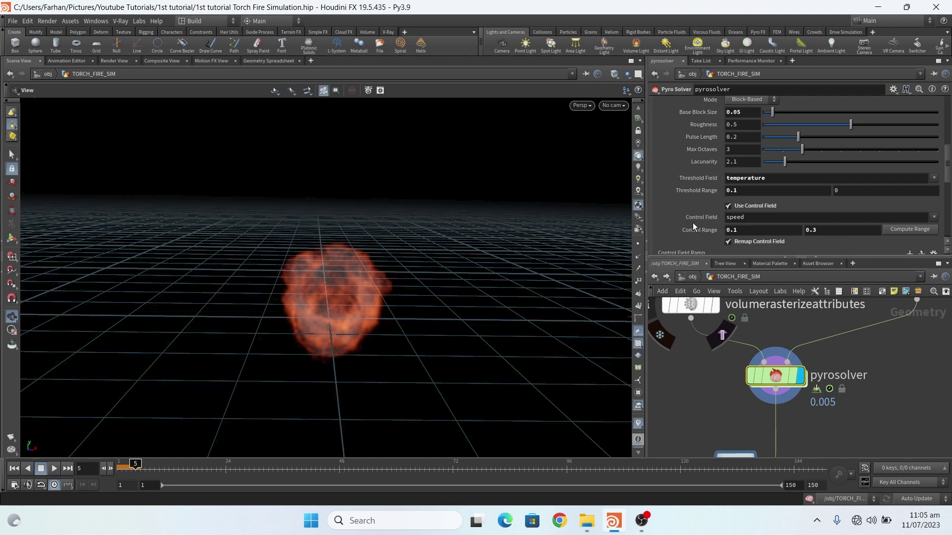
# Step: Check the Disturbance Threshold Field choices and revert the parameter to its default
pyautogui.click(935, 178)
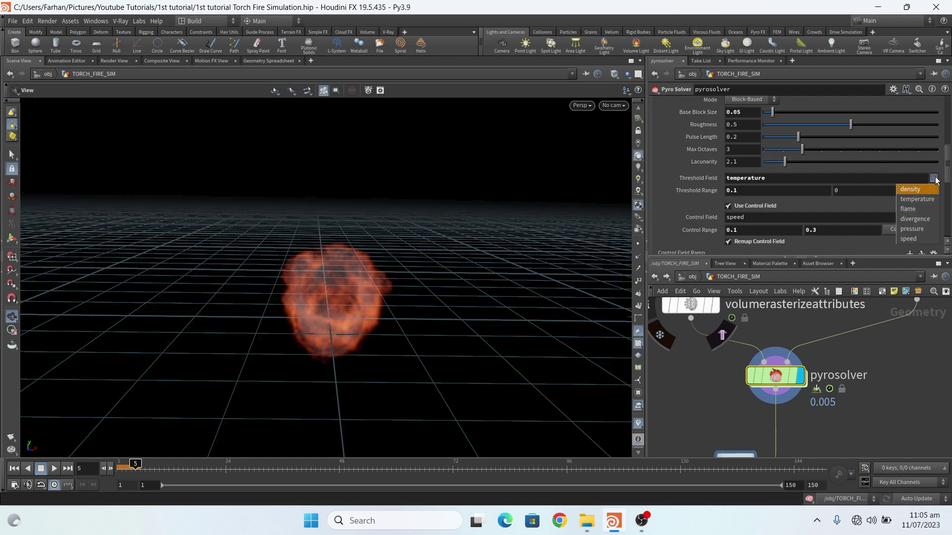
pyautogui.click(934, 180)
pyautogui.rightClick(710, 181)
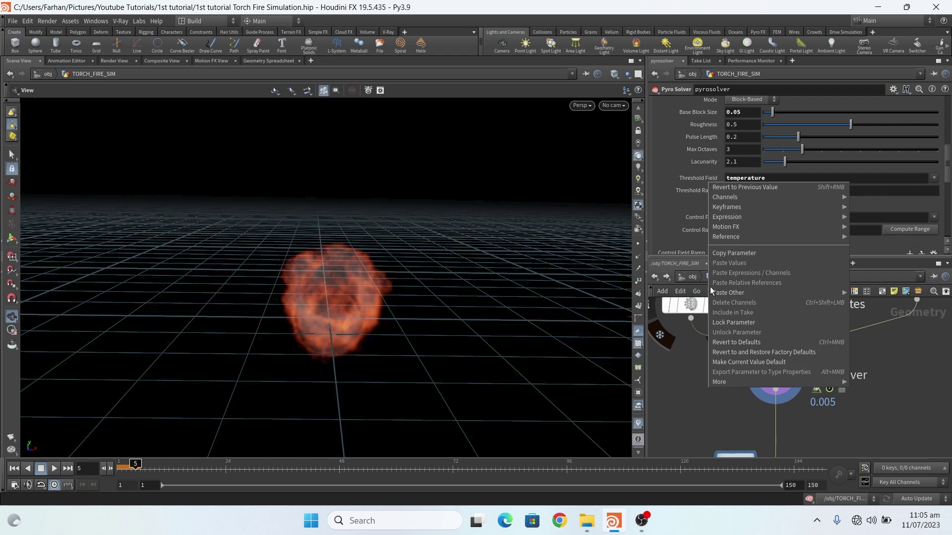
pyautogui.click(724, 342)
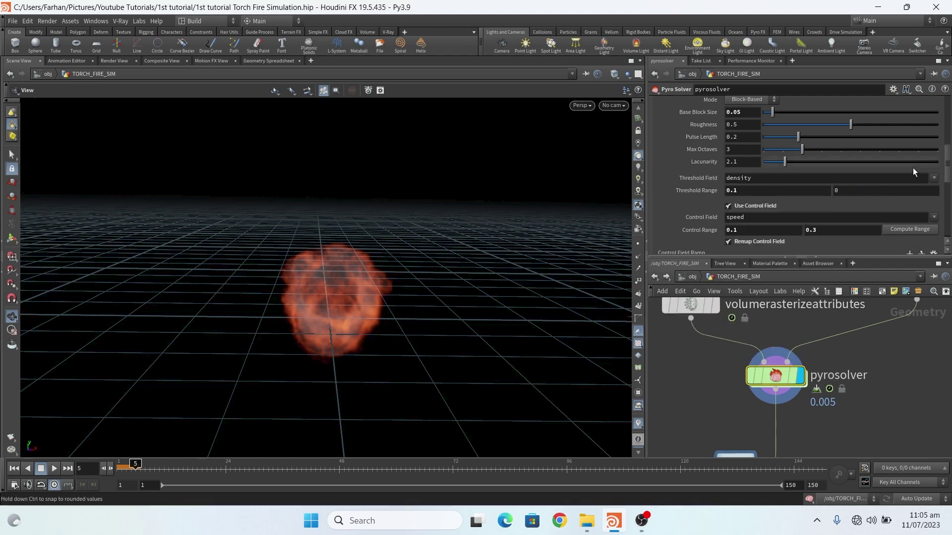
# Step: Set the Disturbance Threshold Field to temperature
pyautogui.click(934, 178)
pyautogui.click(882, 200)
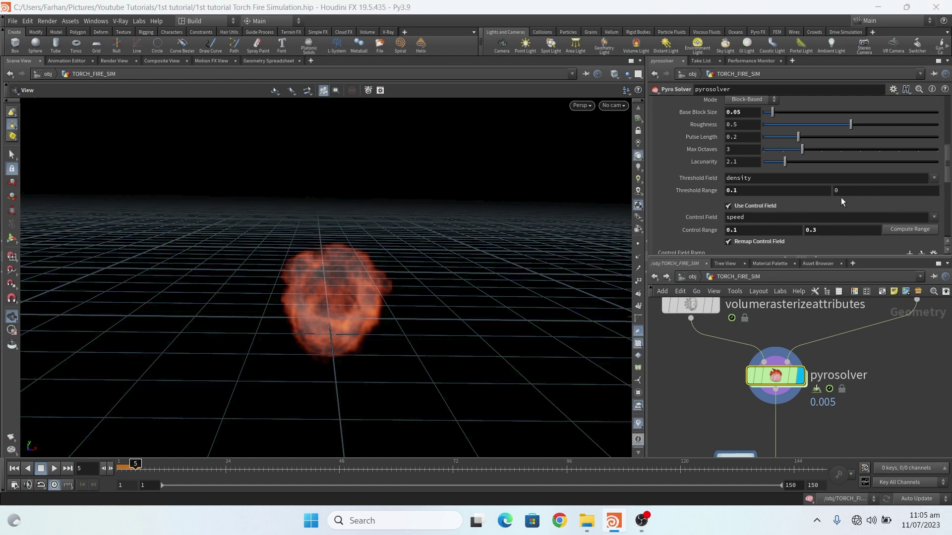
pyautogui.doubleClick(736, 178)
pyautogui.write('temperature')
# Step: Examine the Disturbance control field ramp and the Turbulence options in the pyrosolver's Shape settings
pyautogui.scroll(10, 666, 215)
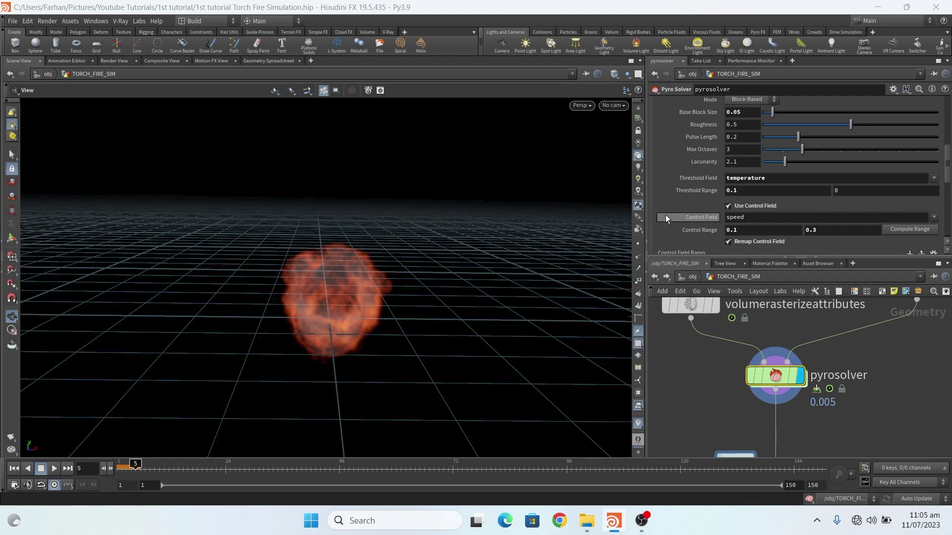
pyautogui.click(774, 127)
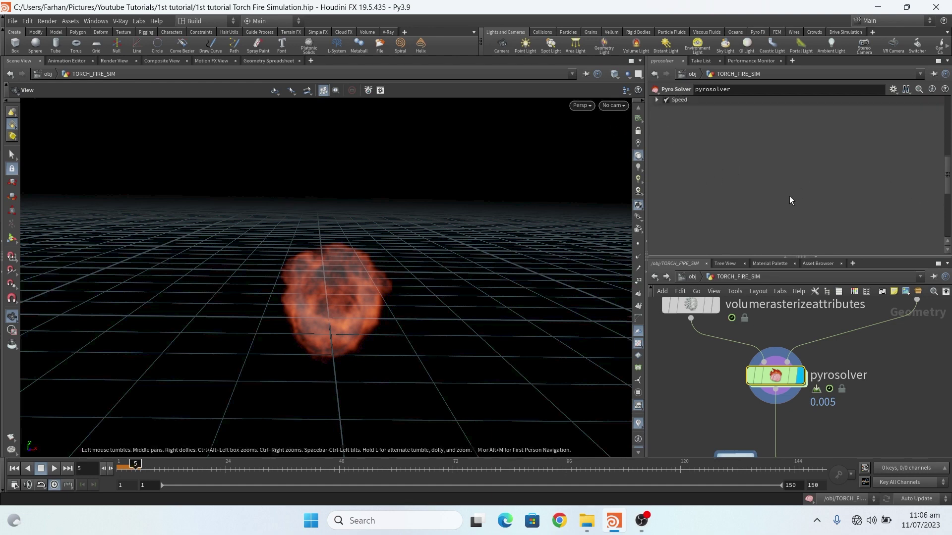
pyautogui.scroll(2, 685, 151)
pyautogui.scroll(5, 948, 182)
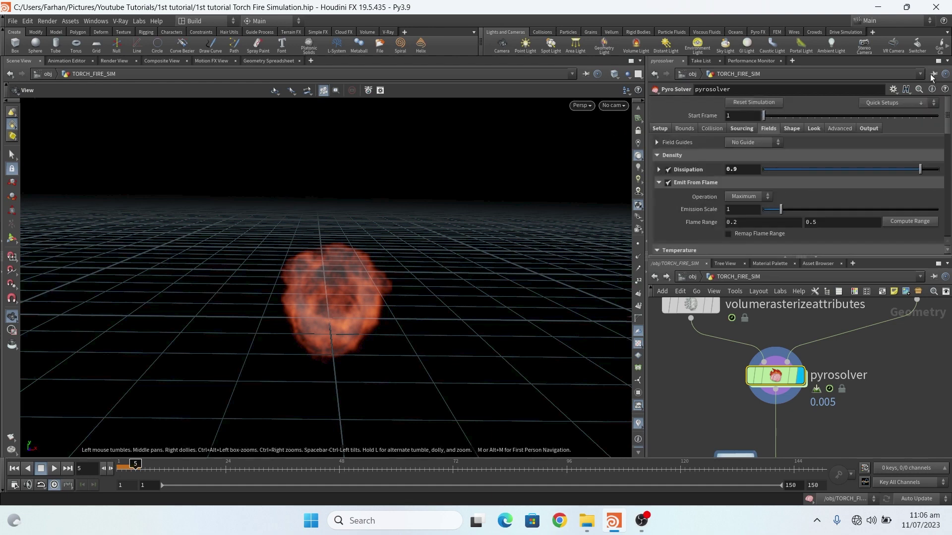
pyautogui.click(792, 128)
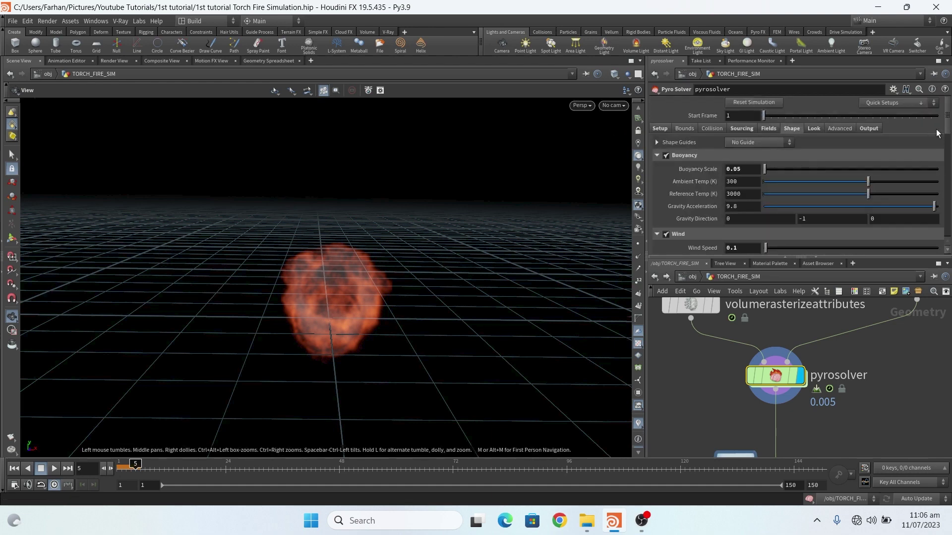
pyautogui.scroll(-10, 707, 188)
pyautogui.scroll(-4, 793, 174)
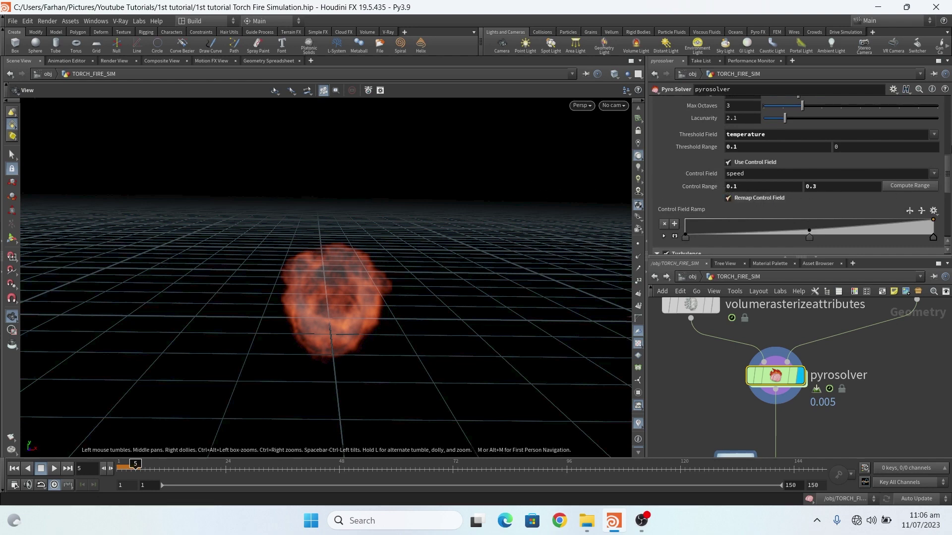
pyautogui.scroll(-5, 948, 165)
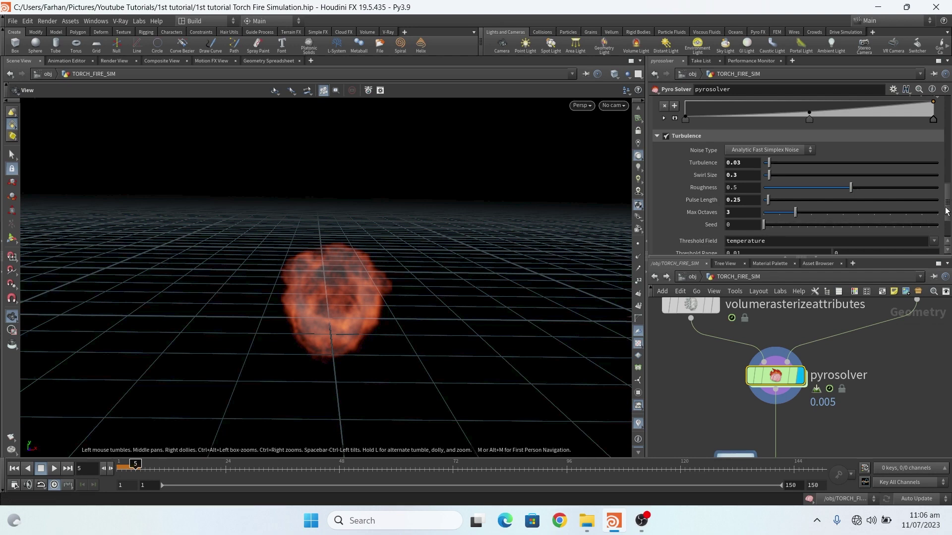
pyautogui.moveTo(947, 210); pyautogui.dragTo(948, 227)
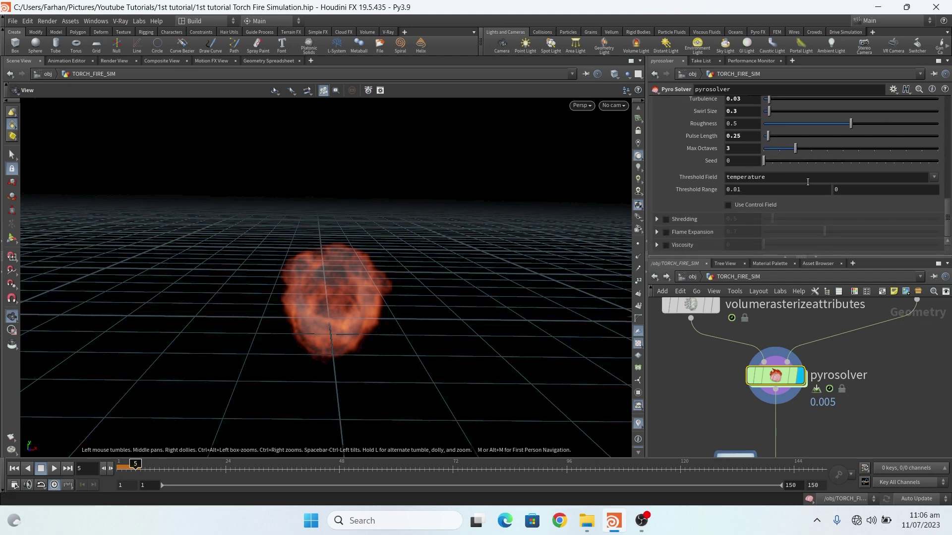
# Step: Look through the pyrosolver's Look and Advanced settings, and review the Export Fields and Post-Process options under Output
pyautogui.scroll(10, 748, 200)
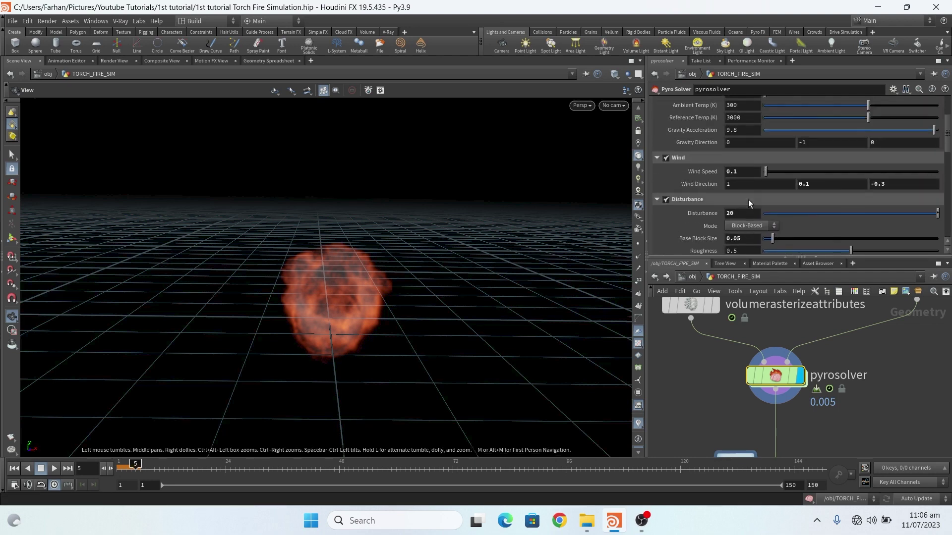
pyautogui.click(814, 129)
pyautogui.click(848, 130)
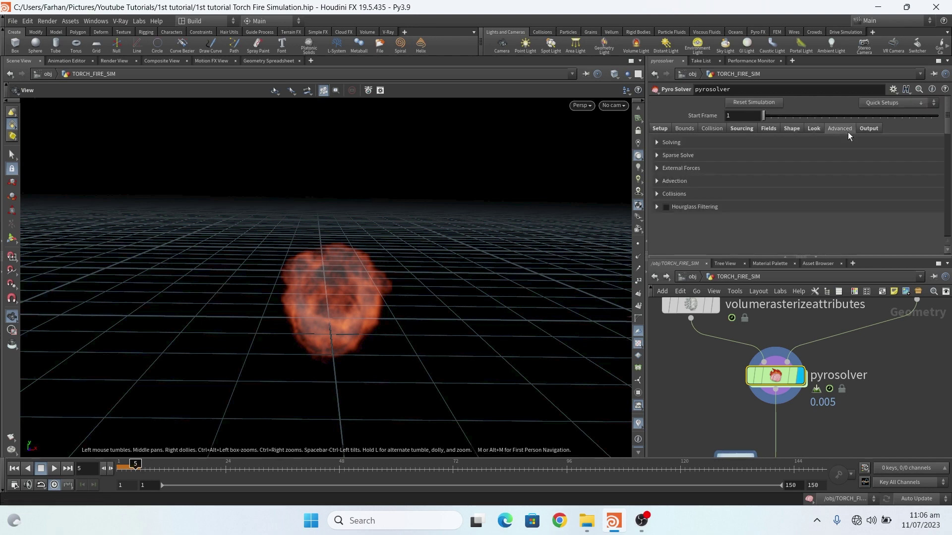
pyautogui.click(865, 127)
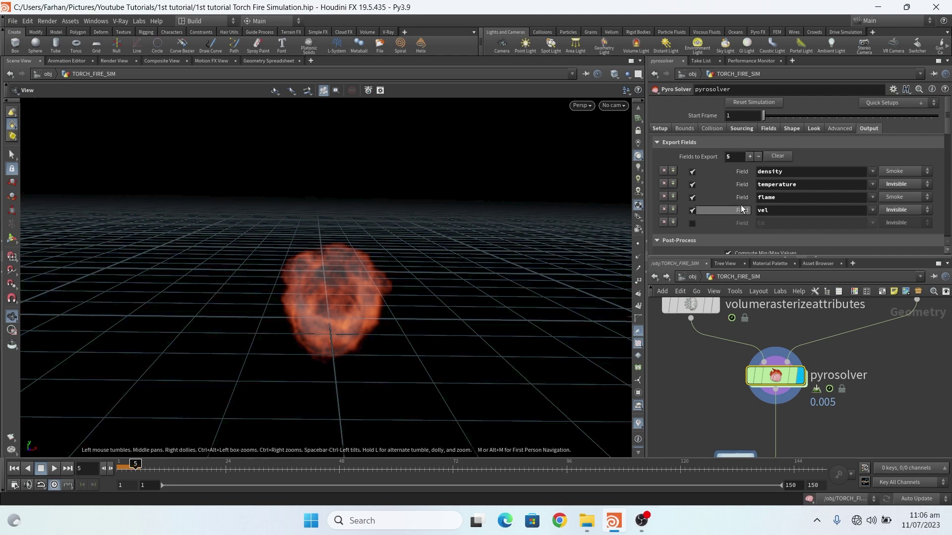
pyautogui.moveTo(947, 112); pyautogui.dragTo(947, 139)
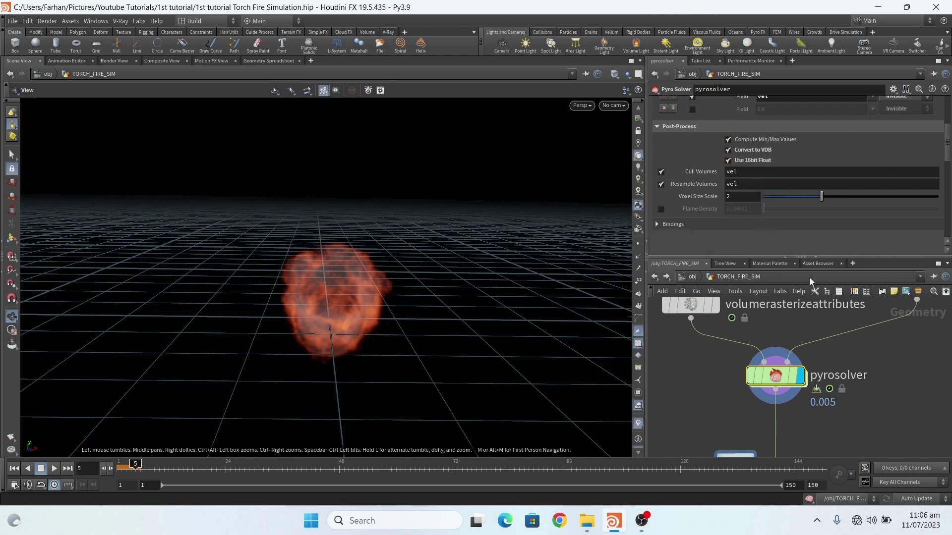
pyautogui.scroll(-3, 719, 341)
# Step: Open the FORCES network inside the pyrosolver and inspect the nodes wired into advection_output
pyautogui.doubleClick(763, 368)
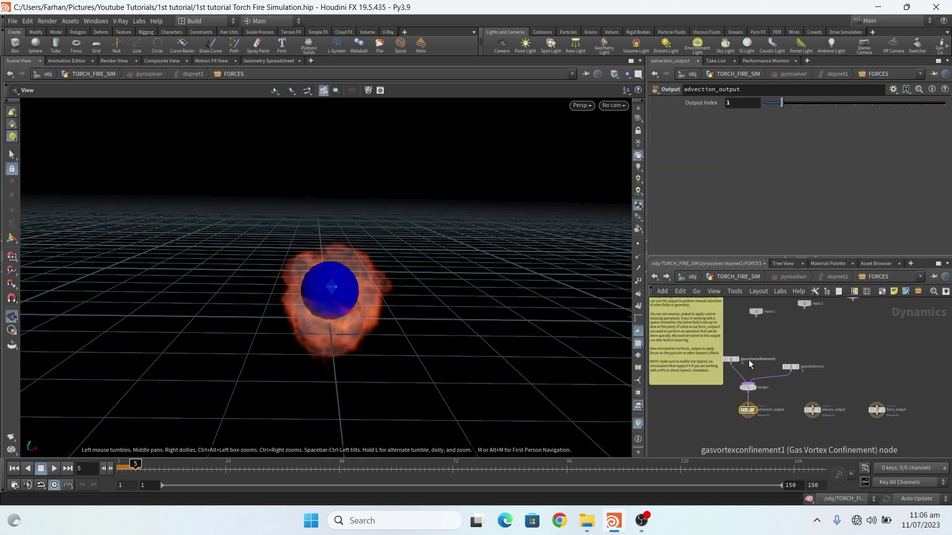
pyautogui.scroll(4, 742, 401)
pyautogui.scroll(-4, 742, 416)
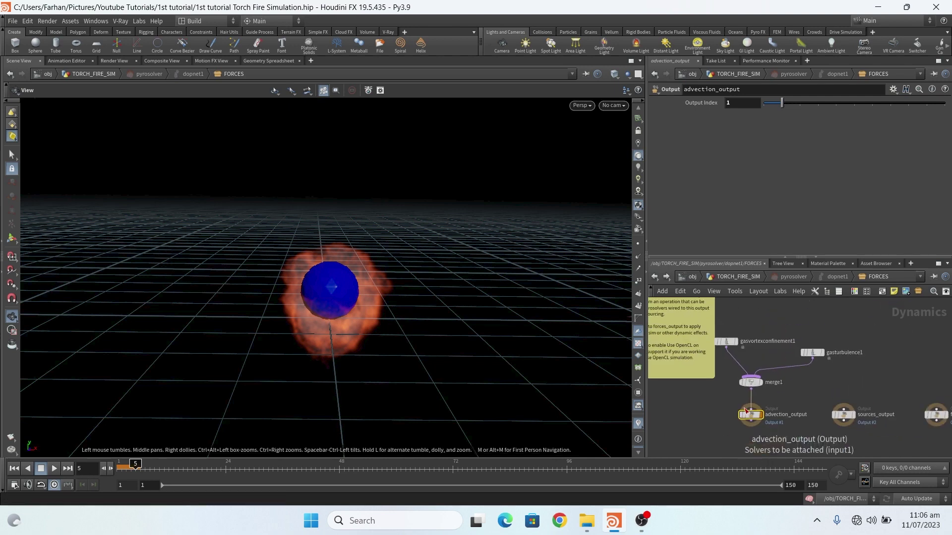
pyautogui.scroll(4, 734, 380)
pyautogui.scroll(-4, 734, 379)
pyautogui.scroll(4, 732, 373)
# Step: Select gasvortexconfinement1 and examine its Confinement Scale, Advanced time scale and Control Settings
pyautogui.click(729, 373)
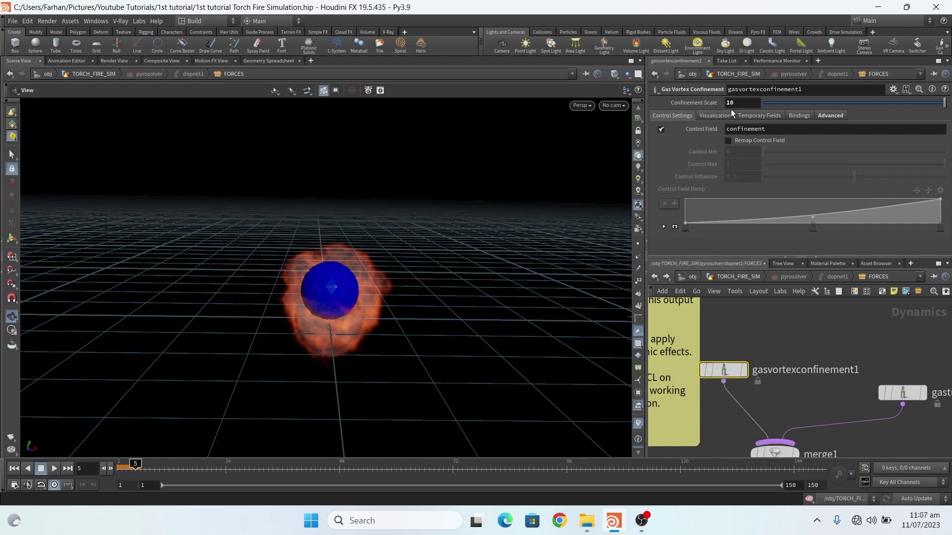
pyautogui.click(839, 118)
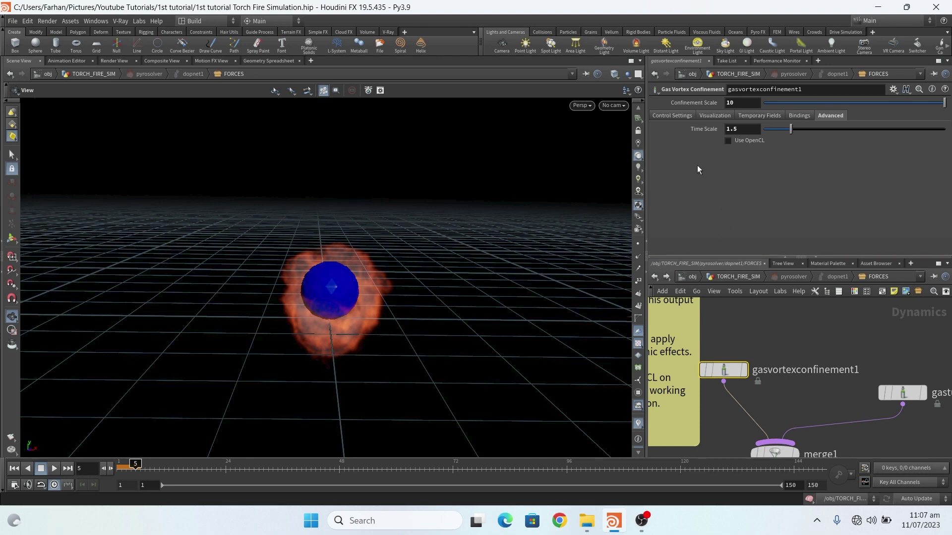
pyautogui.click(672, 116)
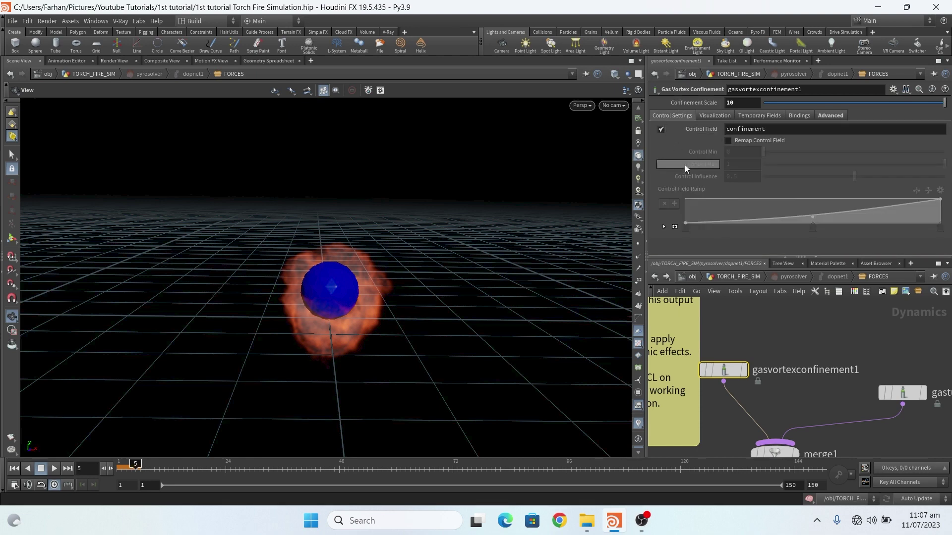
# Step: Select gasturbulence1 and review its turbulence, control, visualization, bindings and advanced settings
pyautogui.scroll(-2, 751, 345)
pyautogui.moveTo(752, 345); pyautogui.dragTo(704, 318, button='middle')
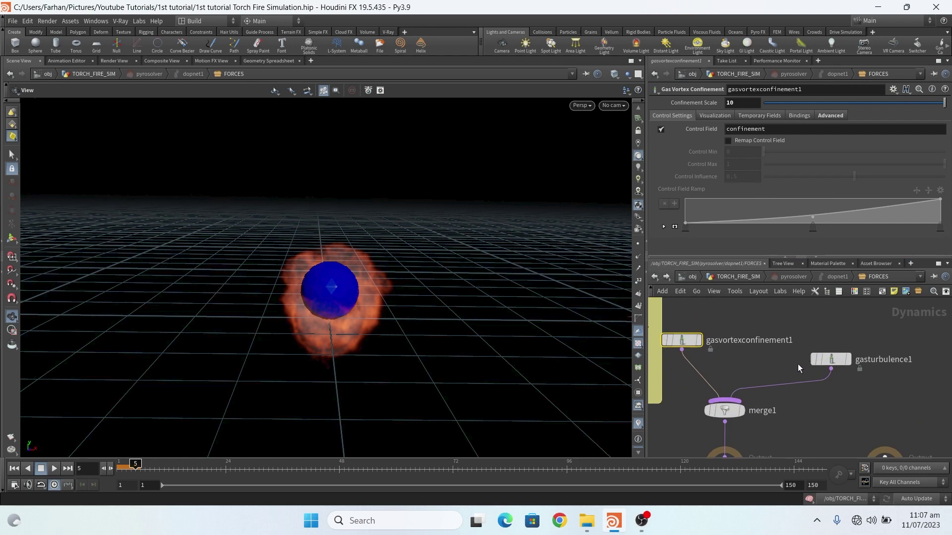
pyautogui.click(831, 359)
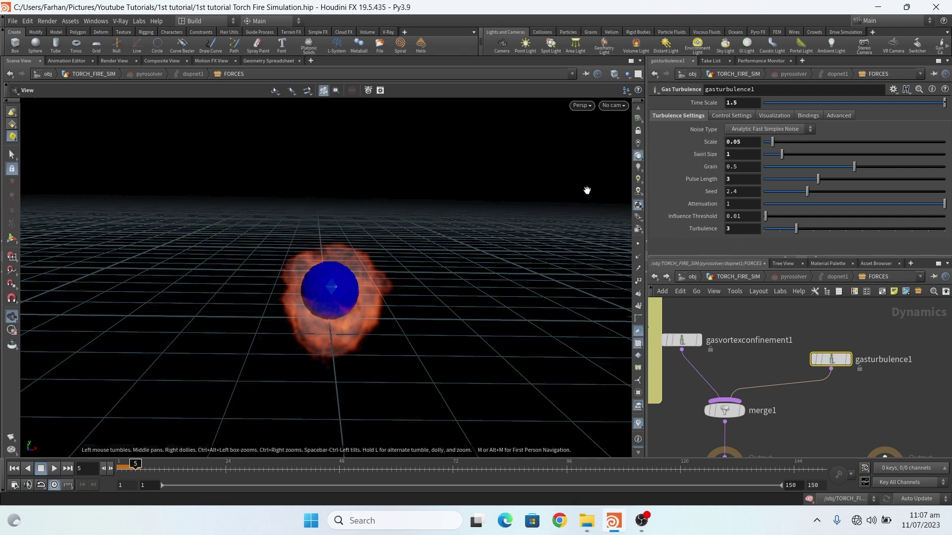
pyautogui.click(732, 116)
pyautogui.click(766, 115)
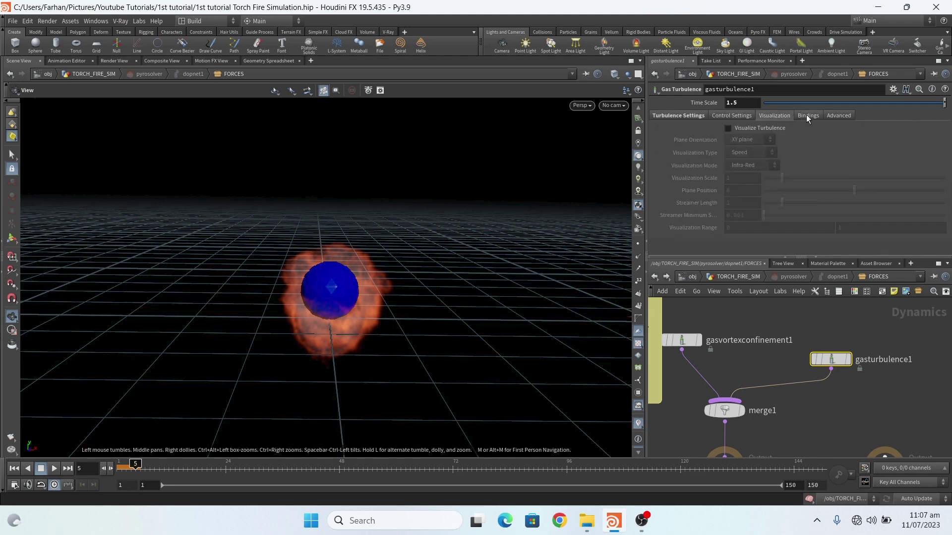
pyautogui.click(806, 115)
pyautogui.click(834, 115)
pyautogui.click(656, 115)
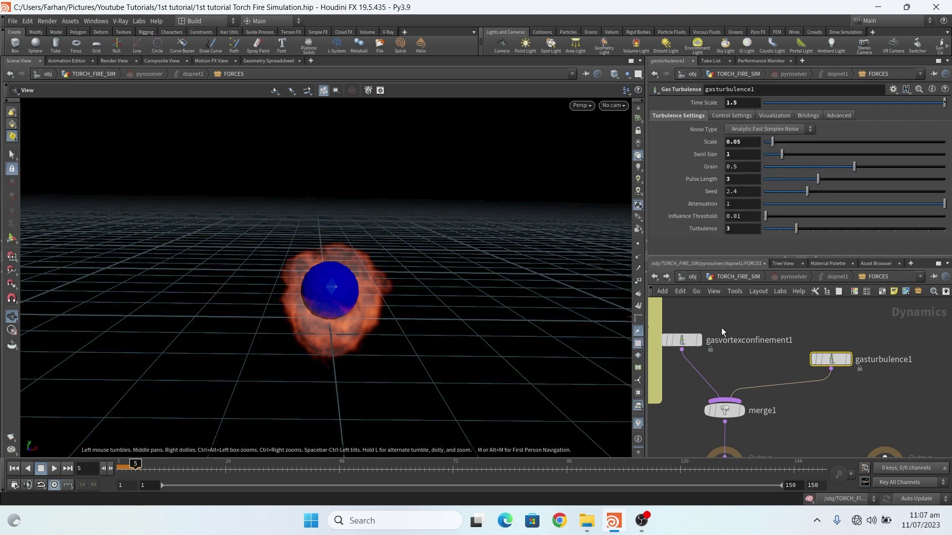
# Step: Inspect the connection from merge1 to advection_output and return to the TORCH_FIRE_SIM network
pyautogui.scroll(1, 727, 344)
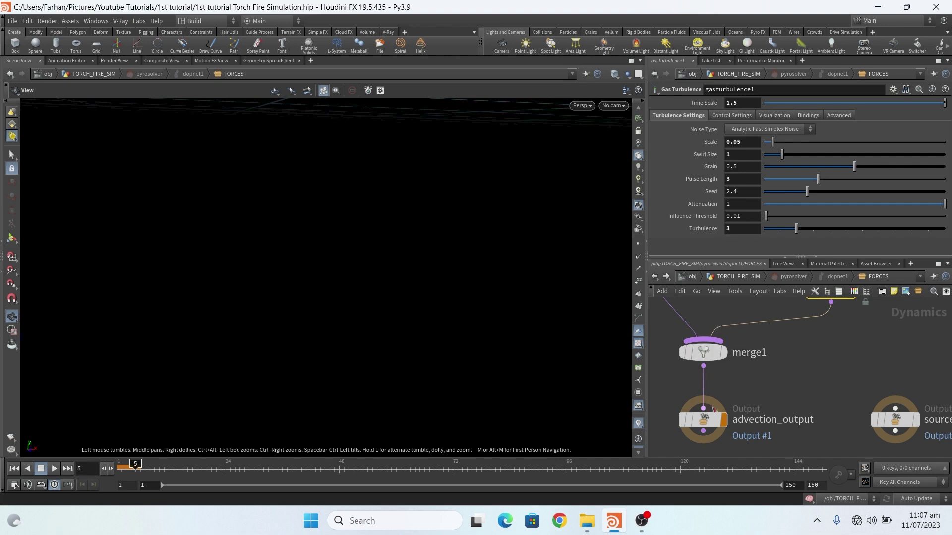
pyautogui.moveTo(724, 429)
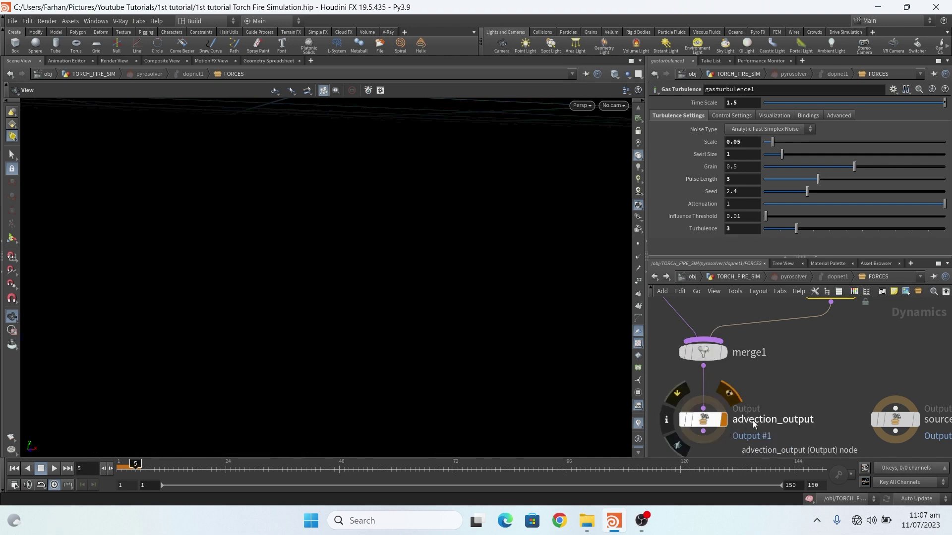
pyautogui.click(654, 278)
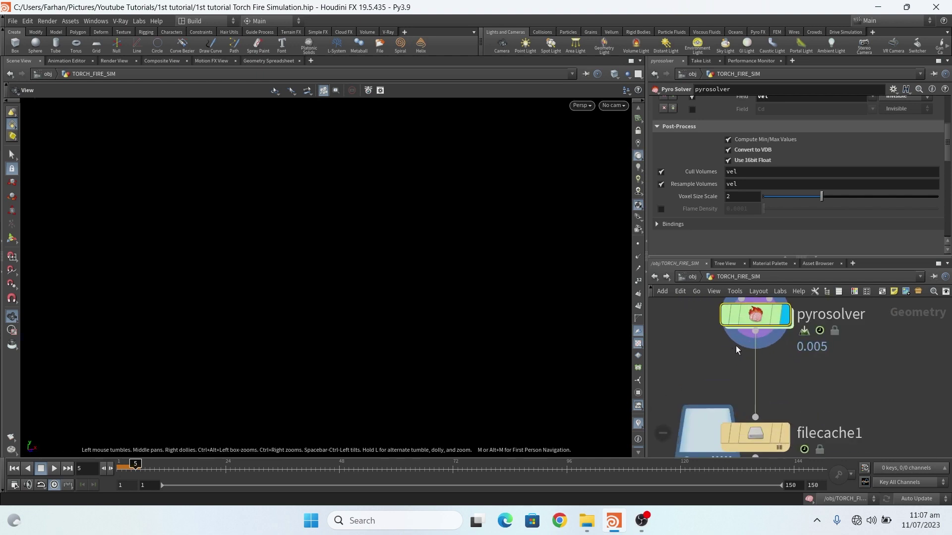
# Step: Select filecache1 below the pyrosolver and choose vdb as its cache file format
pyautogui.moveTo(755, 437); pyautogui.dragTo(763, 399, button='middle')
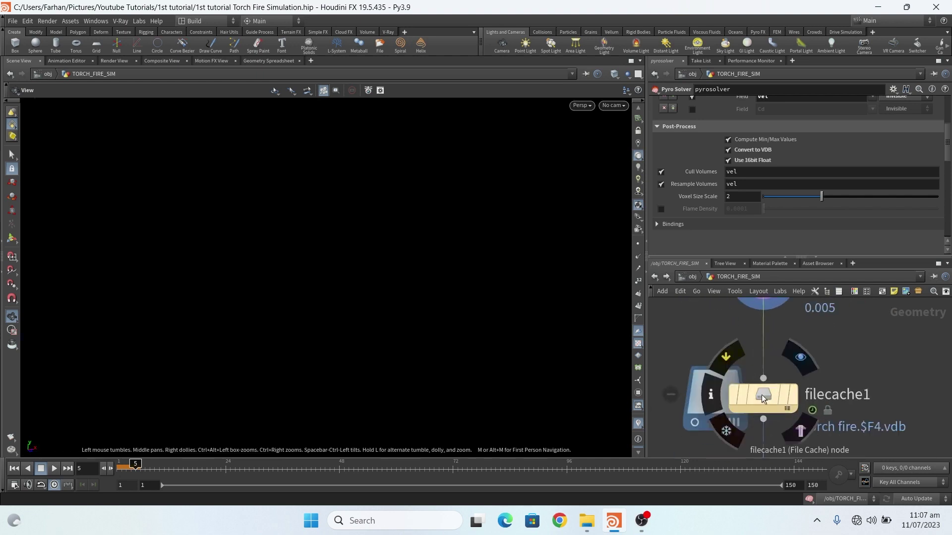
pyautogui.click(763, 399)
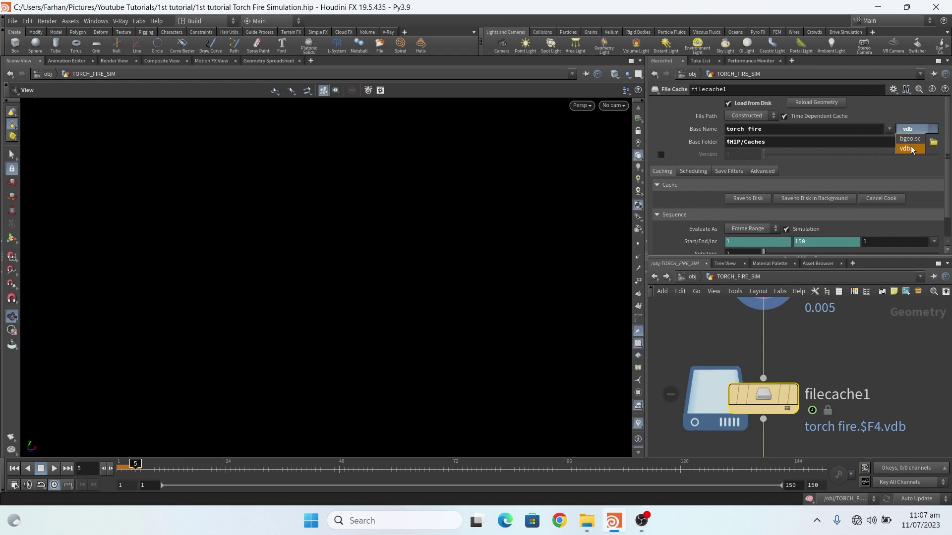
pyautogui.click(911, 149)
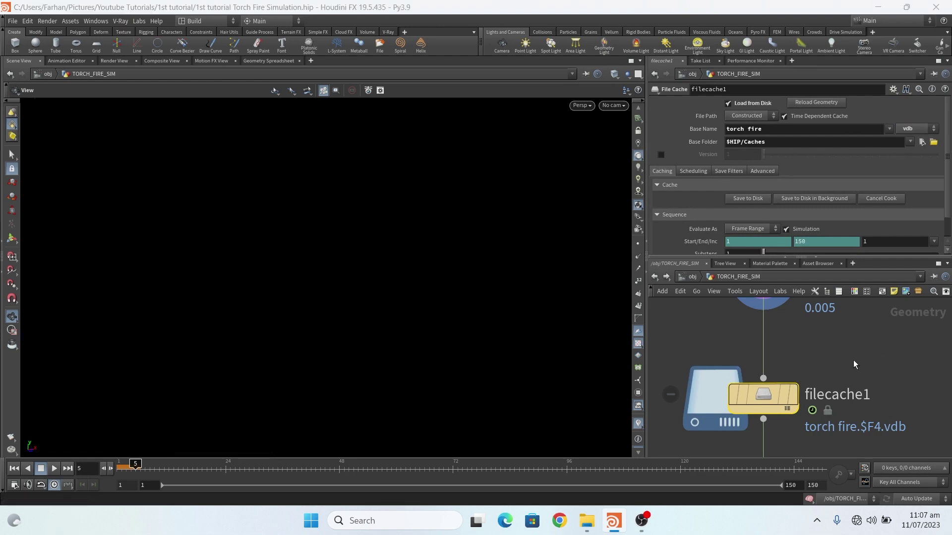
# Step: Display filecache1 and frame the cached torch fire in the viewport
pyautogui.press('f')
pyautogui.press('Up')
pyautogui.press('f')
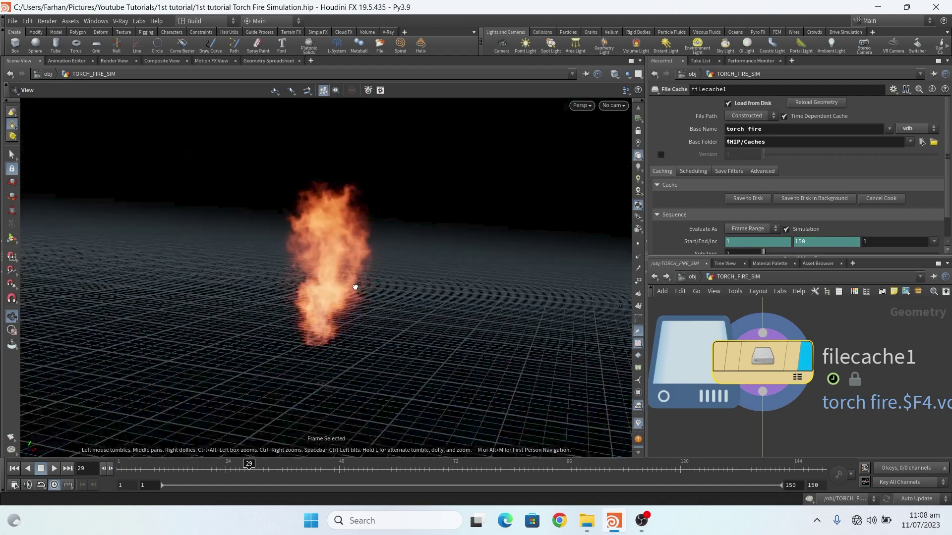
# Step: Examine the cached torch fire up close and move the timeline to frame 47
pyautogui.scroll(4, 355, 287)
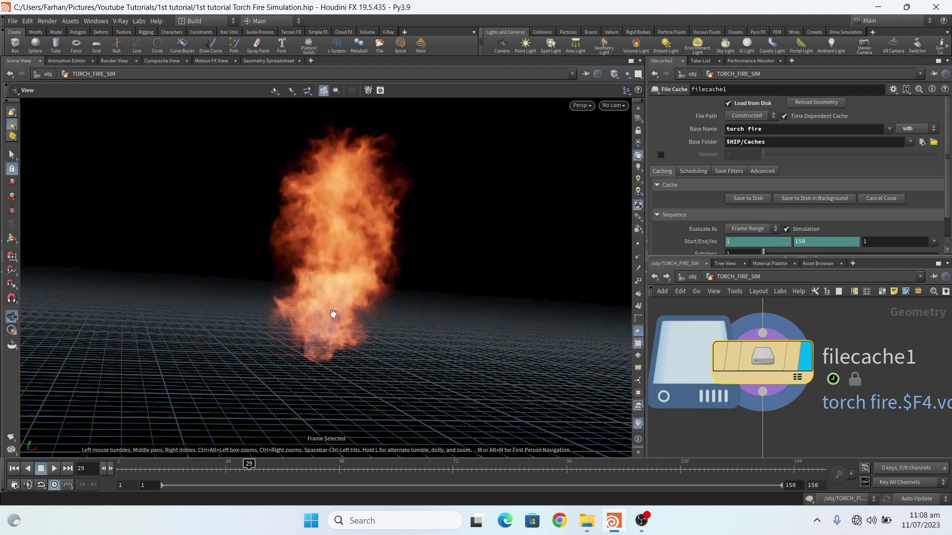
pyautogui.moveTo(333, 313); pyautogui.dragTo(374, 297)
pyautogui.scroll(-5, 714, 391)
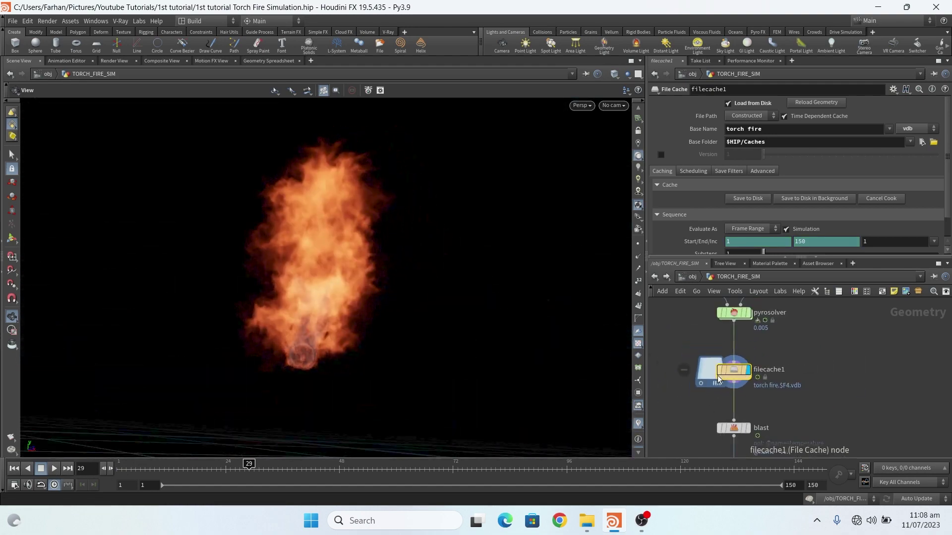
pyautogui.scroll(5, 744, 377)
pyautogui.scroll(-2, 767, 336)
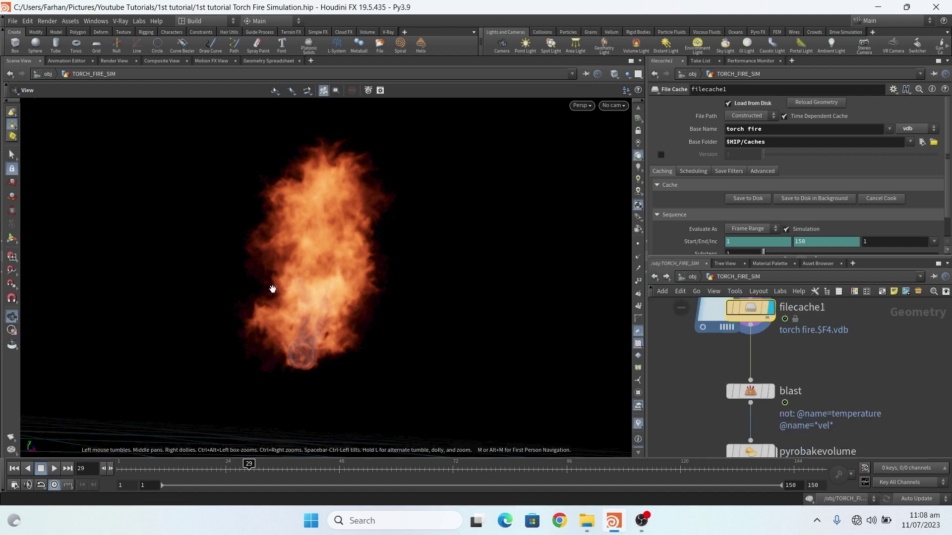
pyautogui.click(334, 469)
pyautogui.click(334, 469)
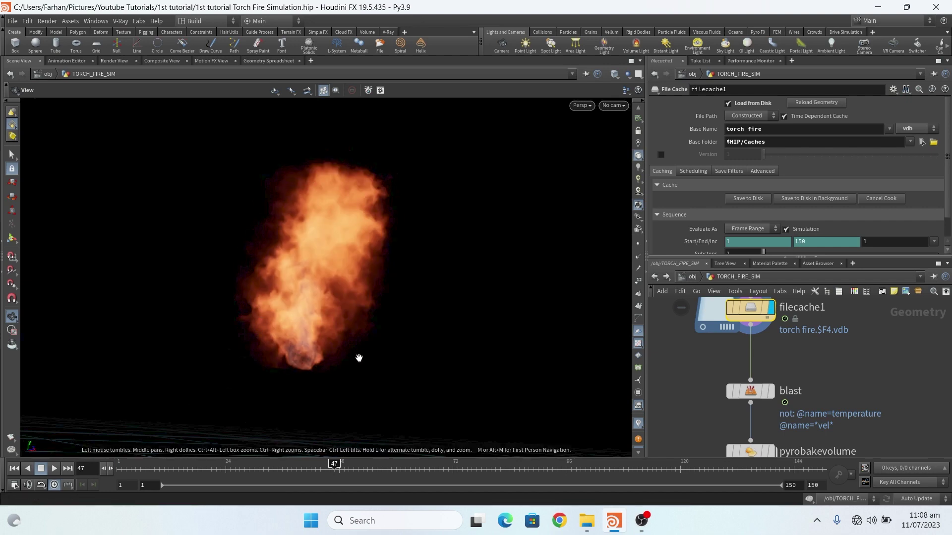
# Step: Select the blast node and review its temperature and vel group and its Delete Non Selected option
pyautogui.click(752, 392)
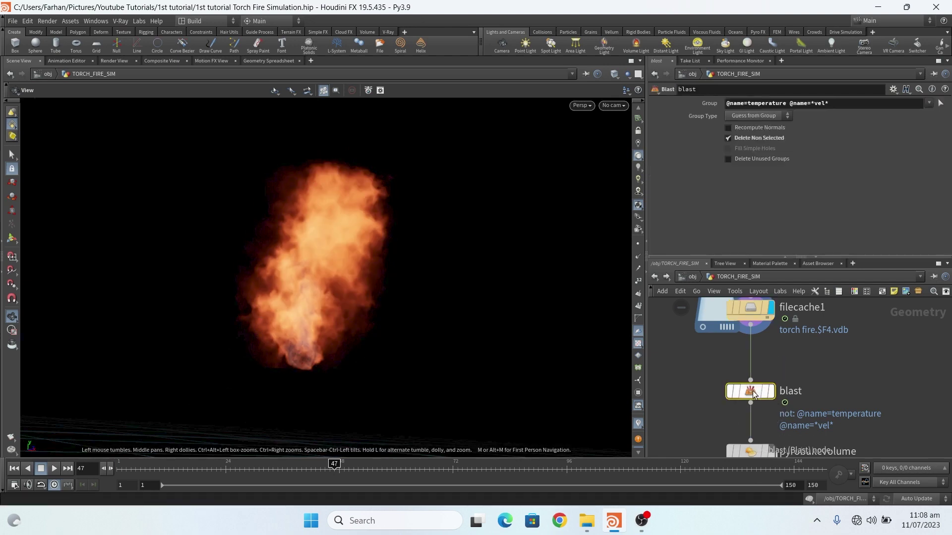
pyautogui.moveTo(760, 394)
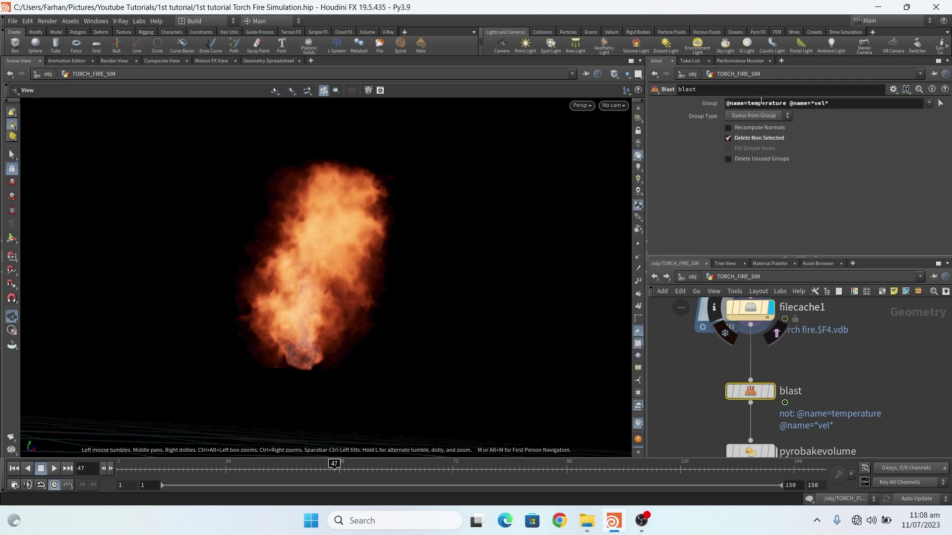
pyautogui.scroll(2, 755, 441)
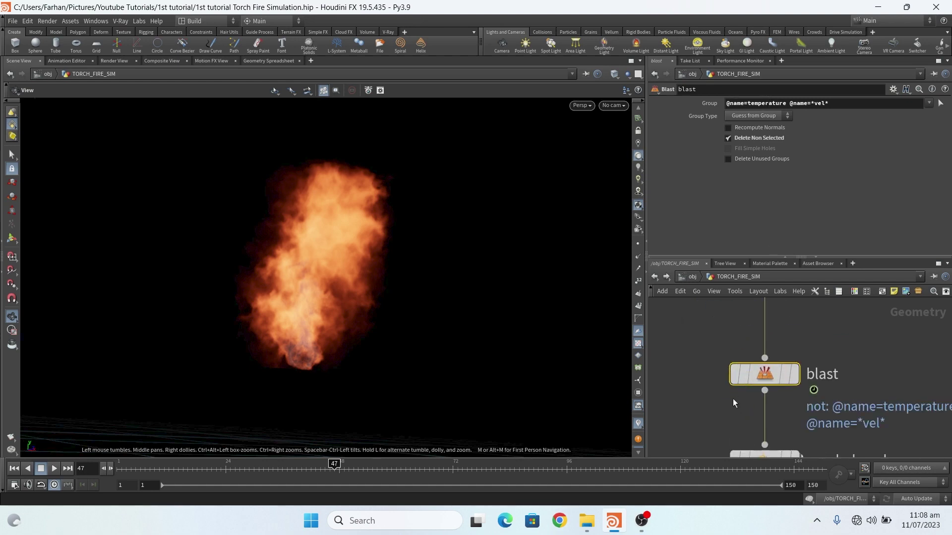
pyautogui.scroll(-3, 756, 396)
# Step: Open the node information of pyrobakevolume, check its temperature and vel volumes, and close it
pyautogui.scroll(3, 756, 422)
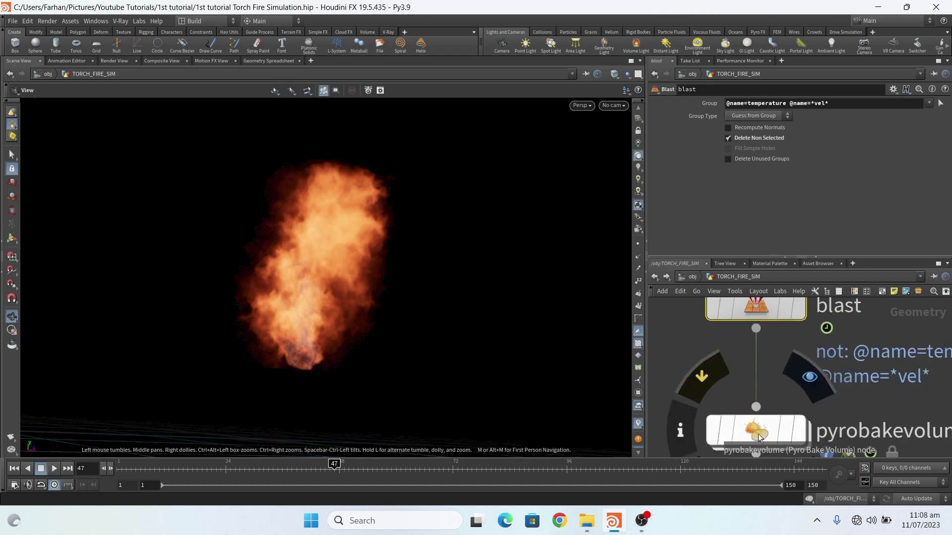
pyautogui.click(694, 434)
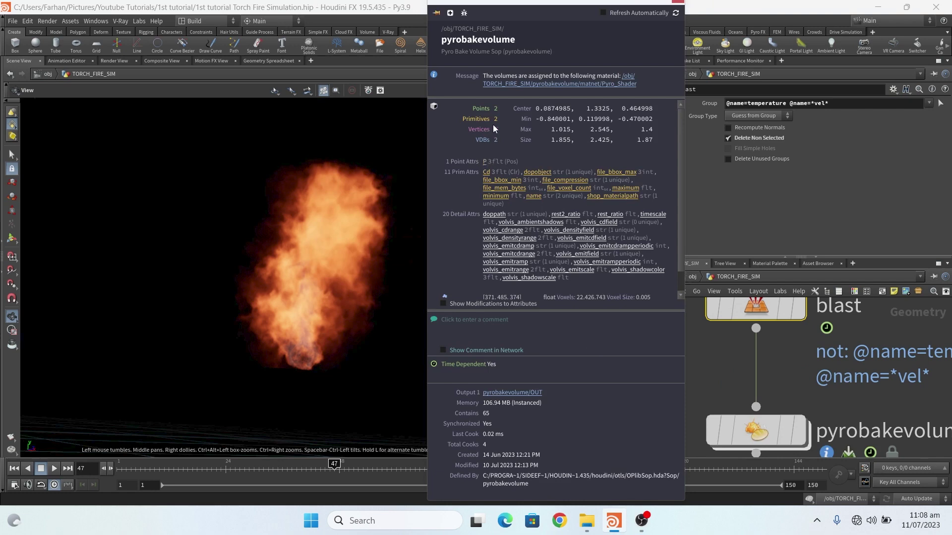
pyautogui.scroll(-2, 484, 253)
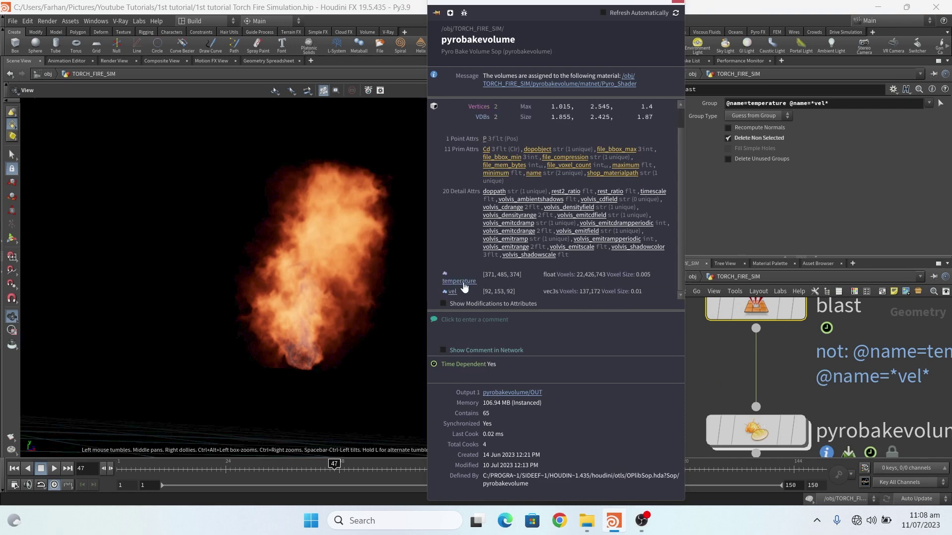
pyautogui.click(678, 3)
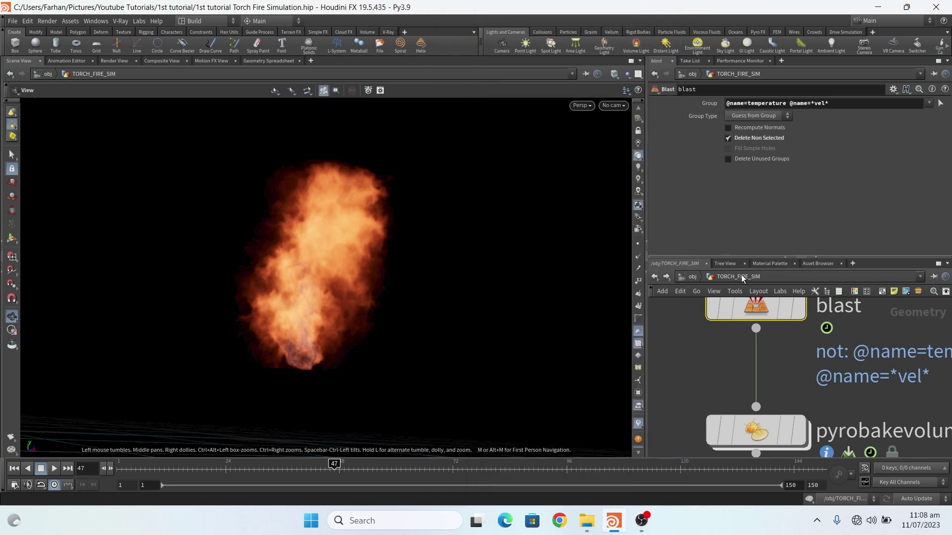
# Step: Select pyrobakevolume below the blast node and display its result in the viewport
pyautogui.moveTo(713, 432)
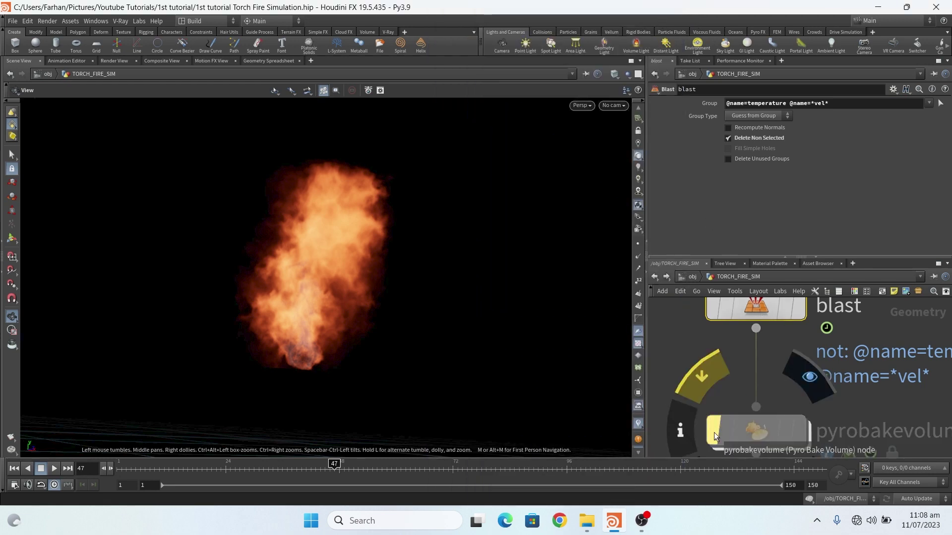
pyautogui.scroll(-3, 714, 352)
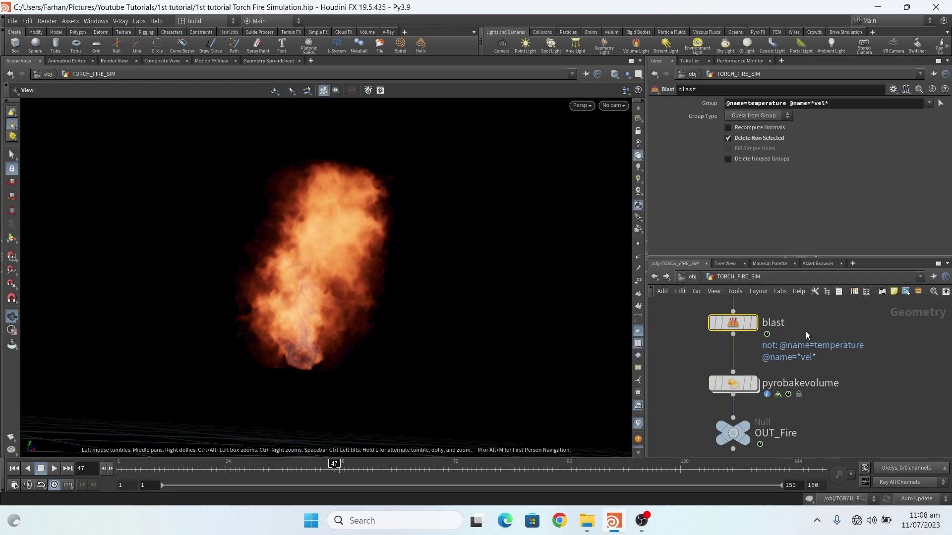
pyautogui.scroll(2, 804, 334)
pyautogui.scroll(-3, 694, 381)
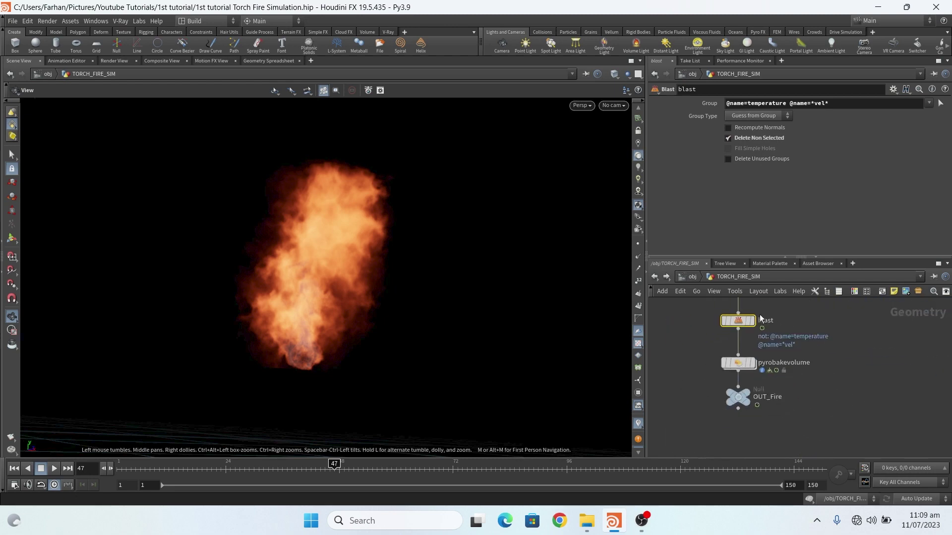
pyautogui.scroll(4, 734, 377)
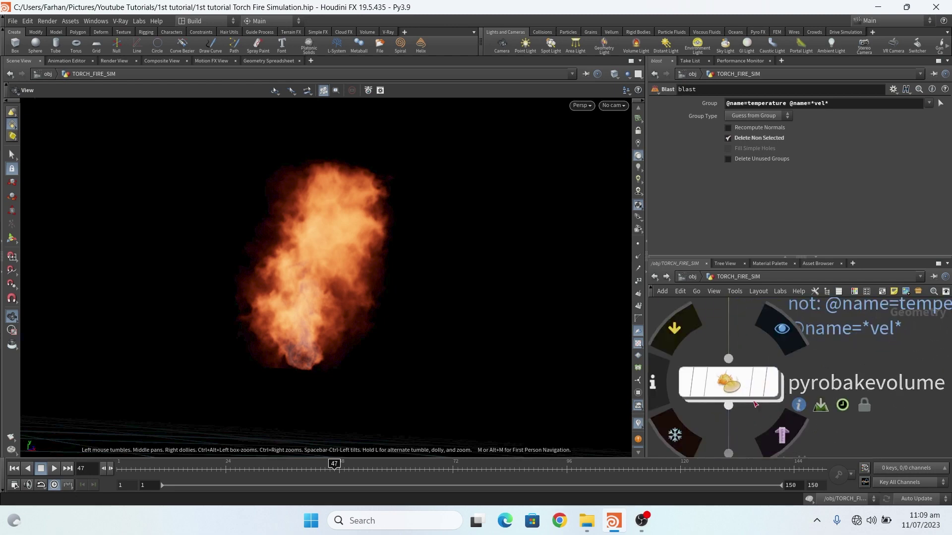
pyautogui.click(722, 384)
pyautogui.click(774, 389)
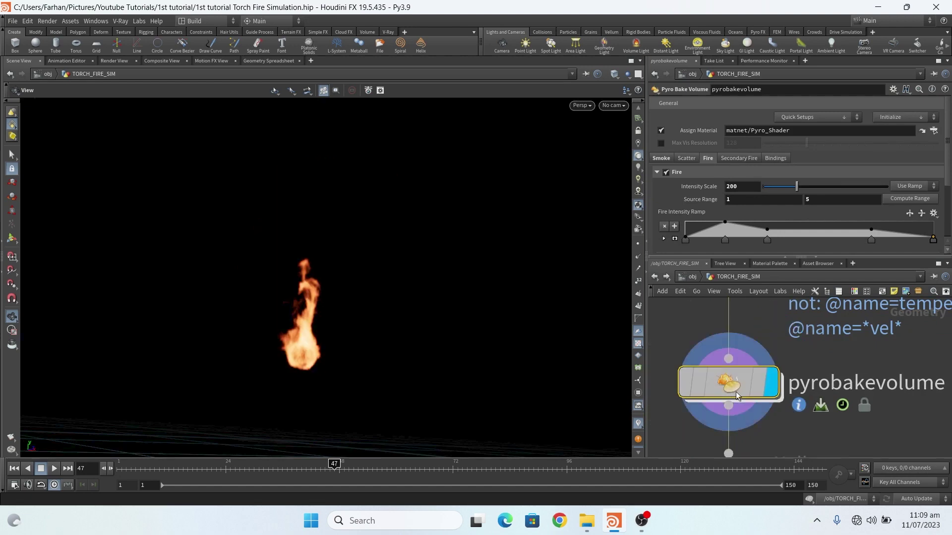
# Step: Review the smoke, scatter and fire settings of pyrobakevolume
pyautogui.click(661, 158)
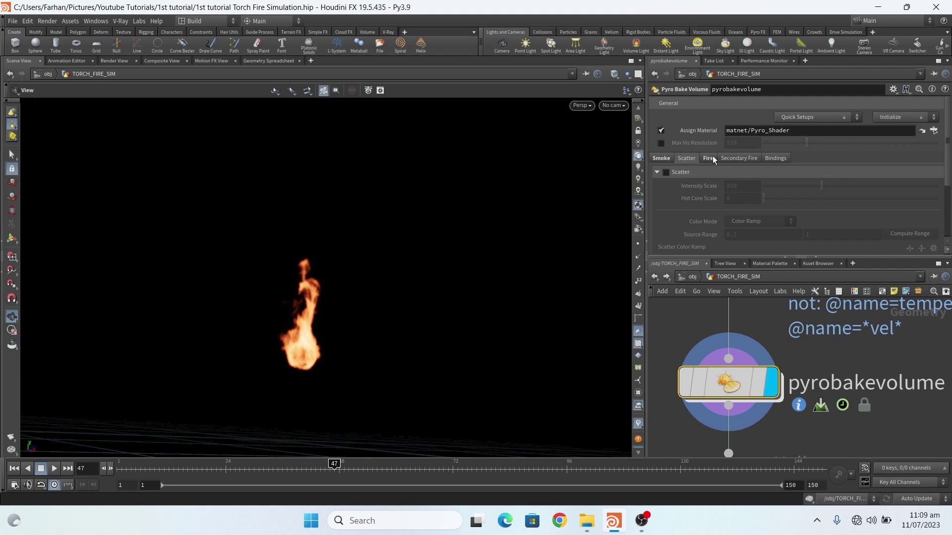
pyautogui.click(712, 157)
pyautogui.moveTo(948, 148); pyautogui.dragTo(949, 165)
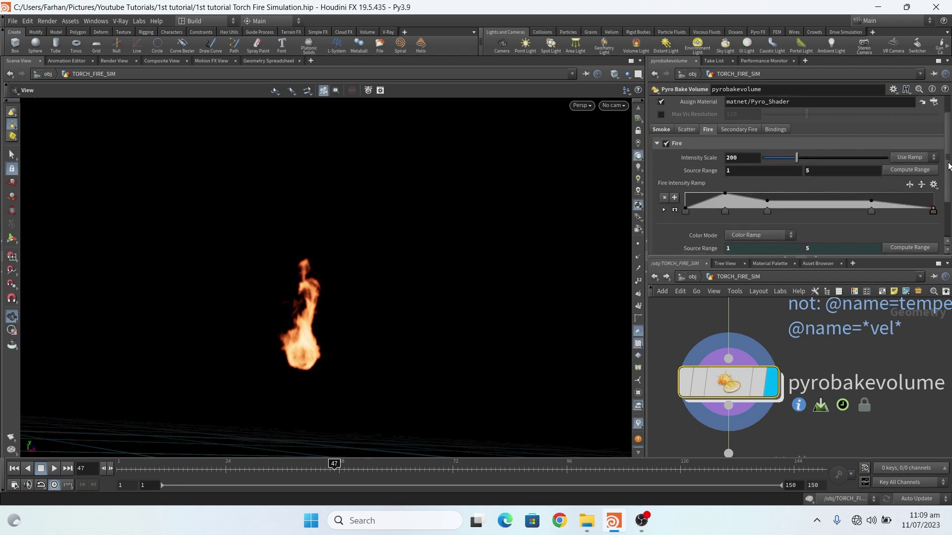
# Step: Turn the Fire option of pyrobakevolume off and back on, and expand its settings again
pyautogui.click(670, 143)
pyautogui.click(667, 143)
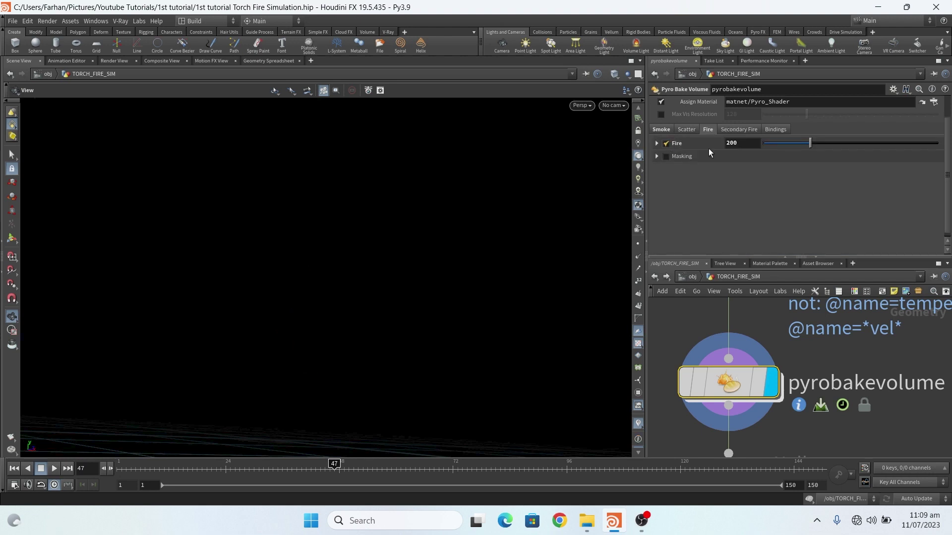
pyautogui.click(658, 143)
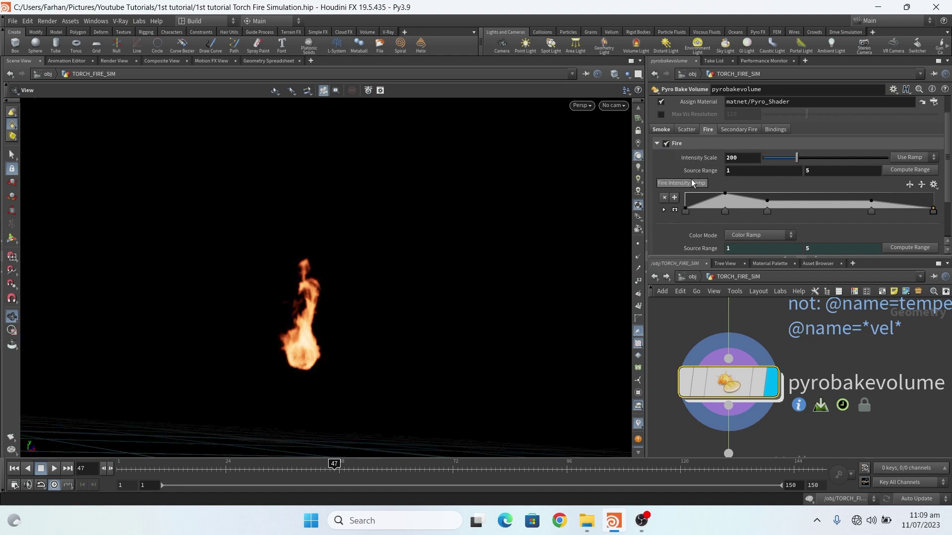
# Step: Compare the Source Range of the fire intensity with the Temperature parameter of the attribwrangle node
pyautogui.click(725, 173)
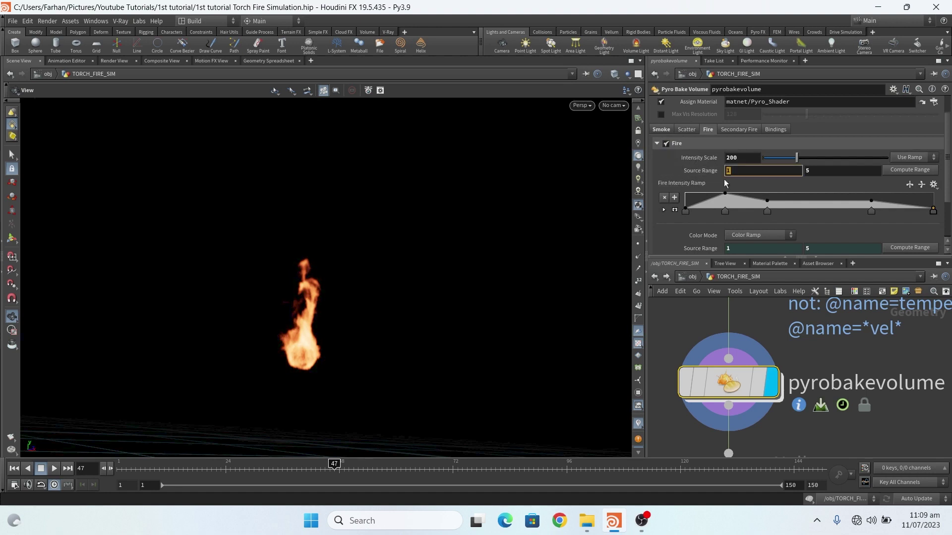
pyautogui.click(830, 172)
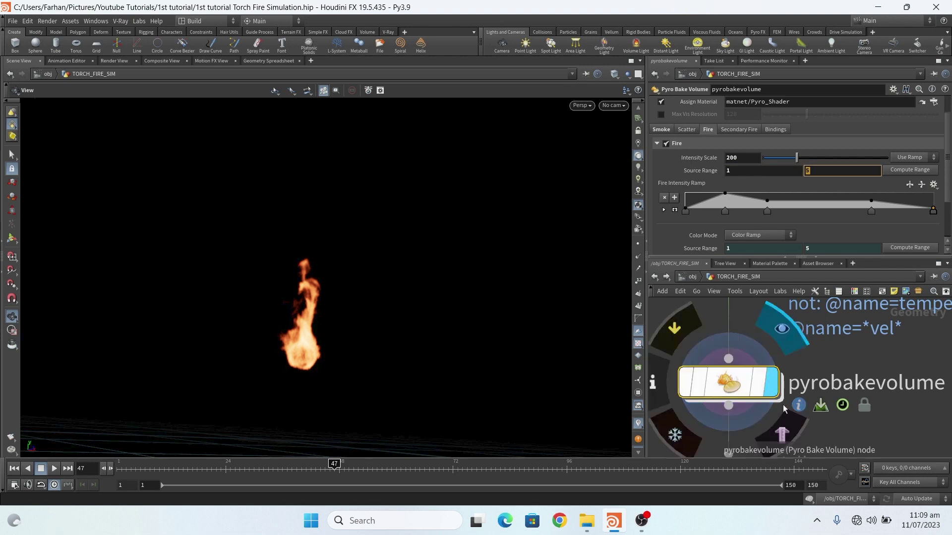
pyautogui.scroll(-5, 790, 437)
pyautogui.scroll(-3, 790, 436)
pyautogui.scroll(8, 754, 364)
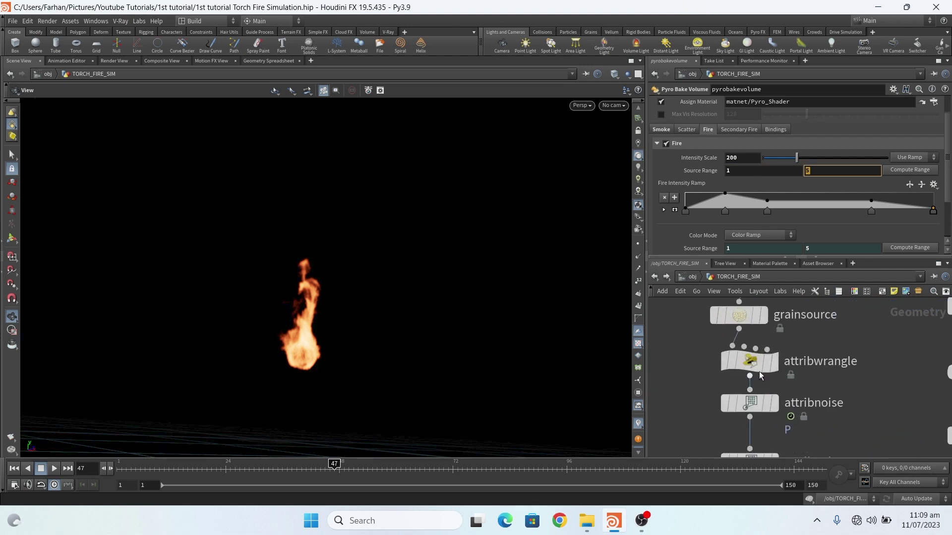
pyautogui.click(753, 364)
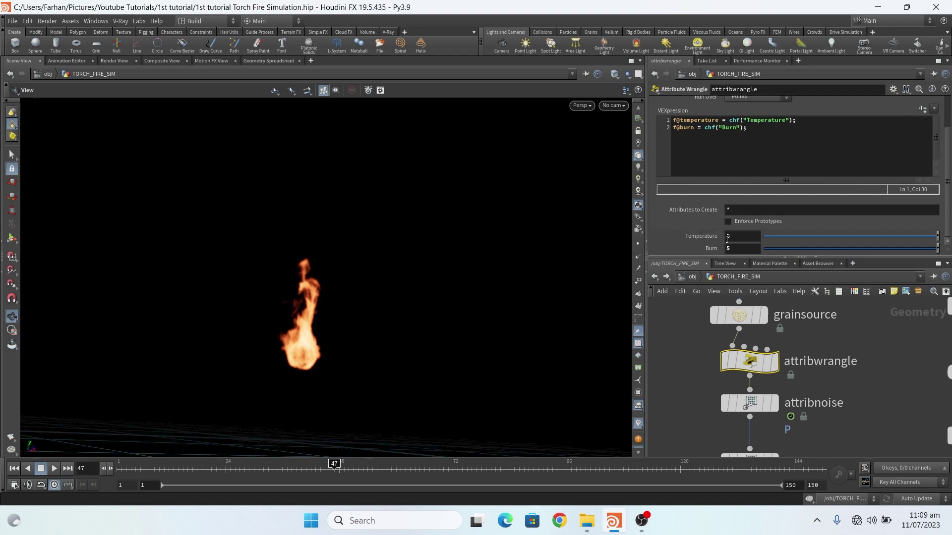
pyautogui.click(653, 277)
pyautogui.click(665, 277)
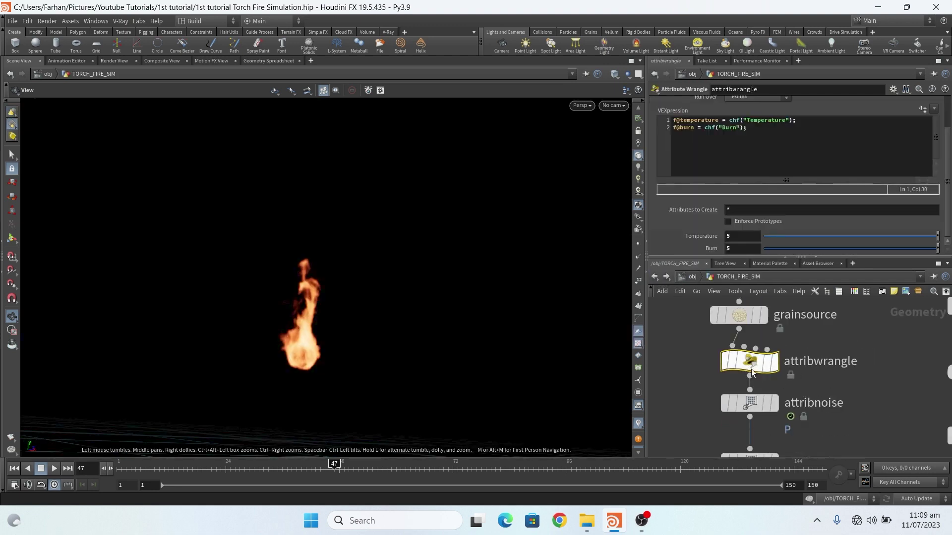
# Step: Return to pyrobakevolume and review its Fire Intensity Ramp, Color Mode and color Source Range
pyautogui.press('h')
pyautogui.scroll(5, 760, 435)
pyautogui.scroll(-3, 759, 407)
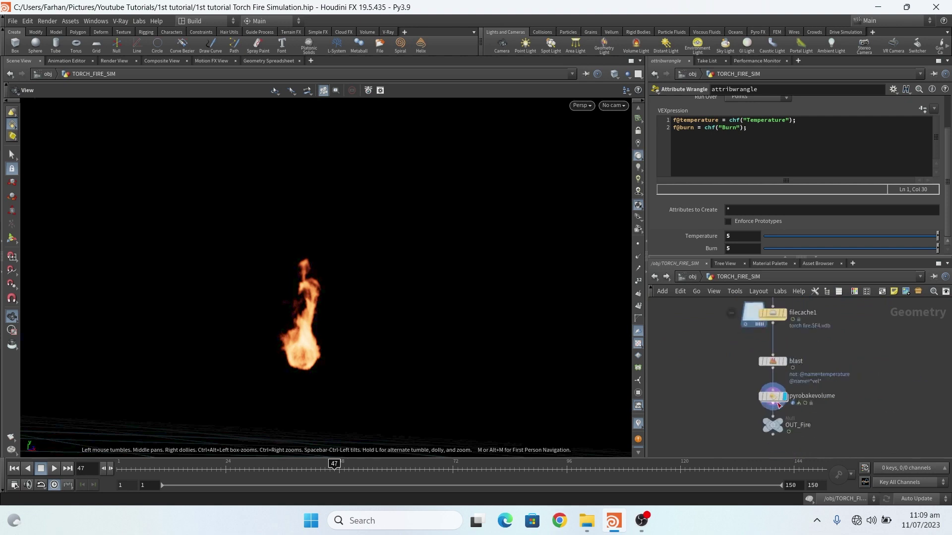
pyautogui.scroll(3, 755, 390)
pyautogui.click(758, 390)
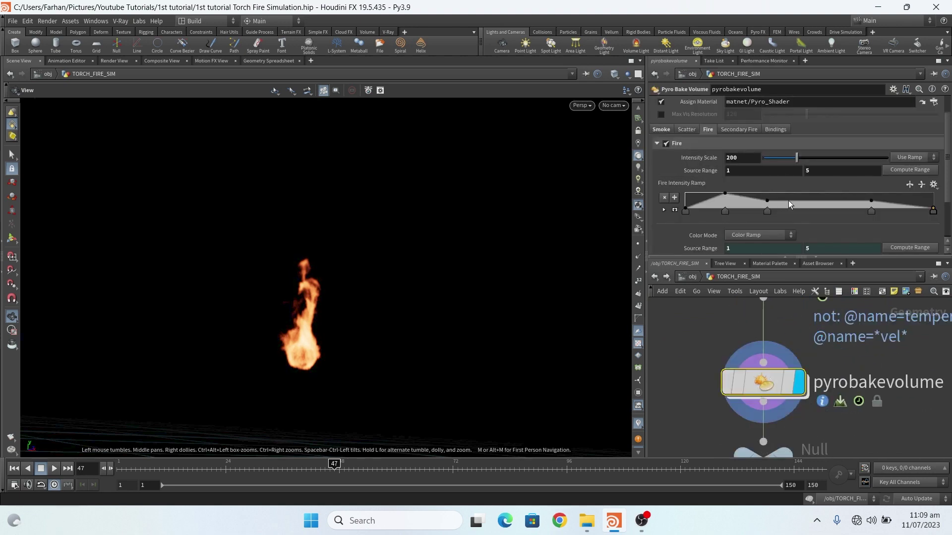
pyautogui.scroll(-3, 783, 210)
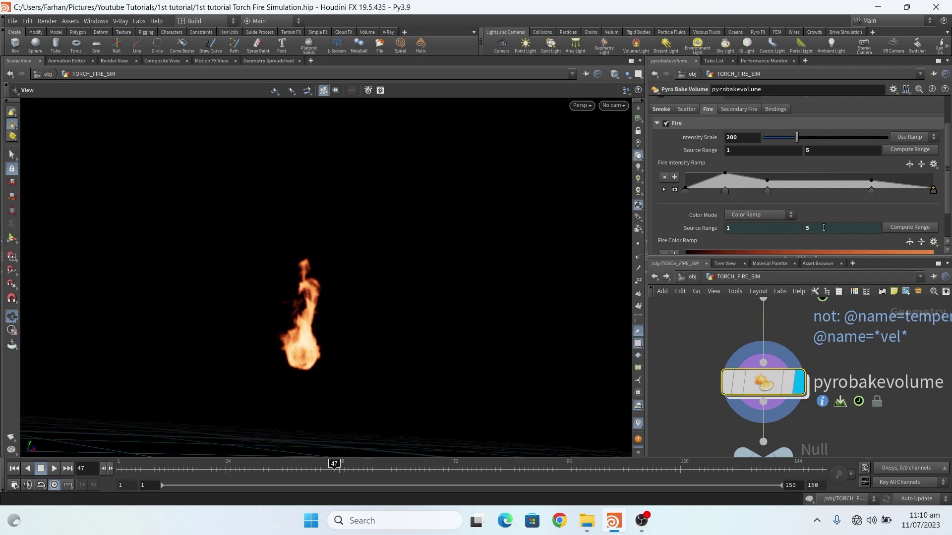
pyautogui.scroll(3, 950, 209)
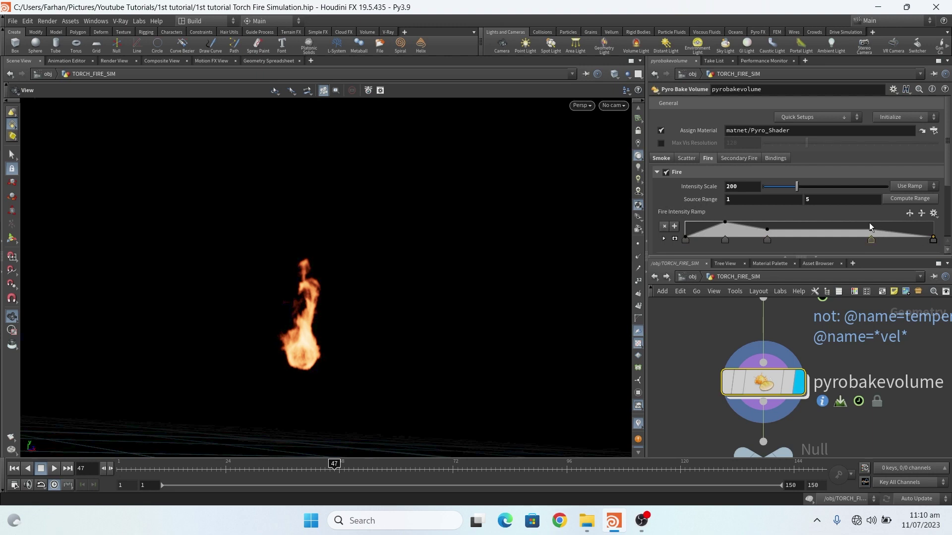
# Step: Revert the Fire Intensity Ramp to its defaults and undo that change
pyautogui.rightClick(668, 210)
pyautogui.click(687, 372)
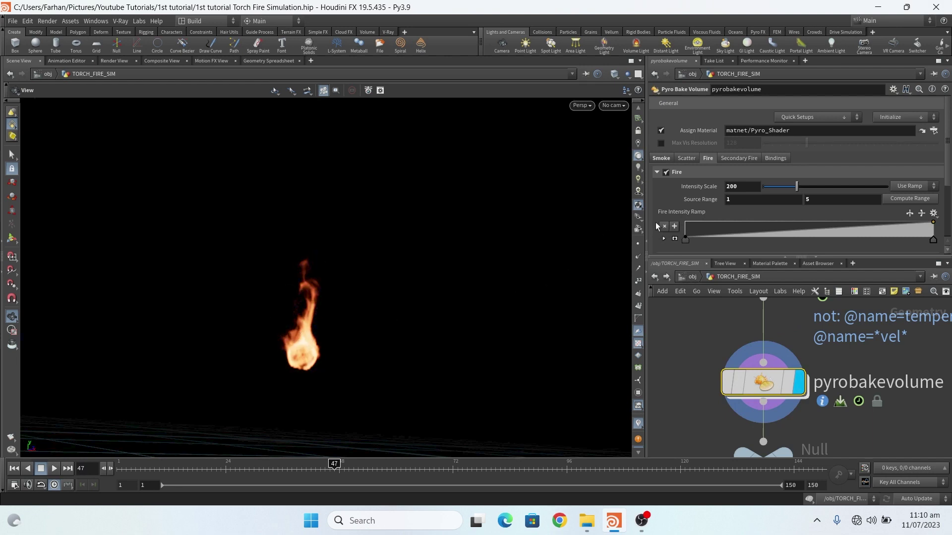
pyautogui.click(27, 21)
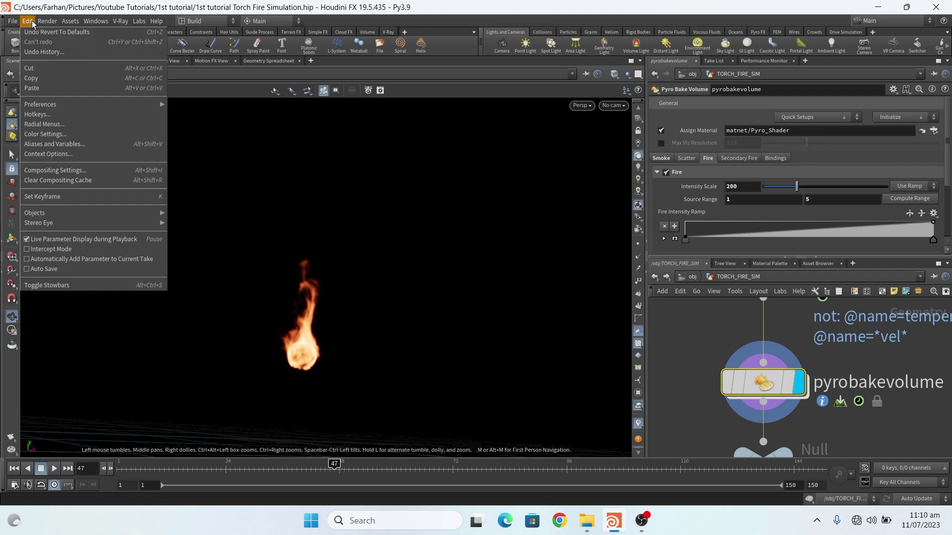
pyautogui.click(39, 33)
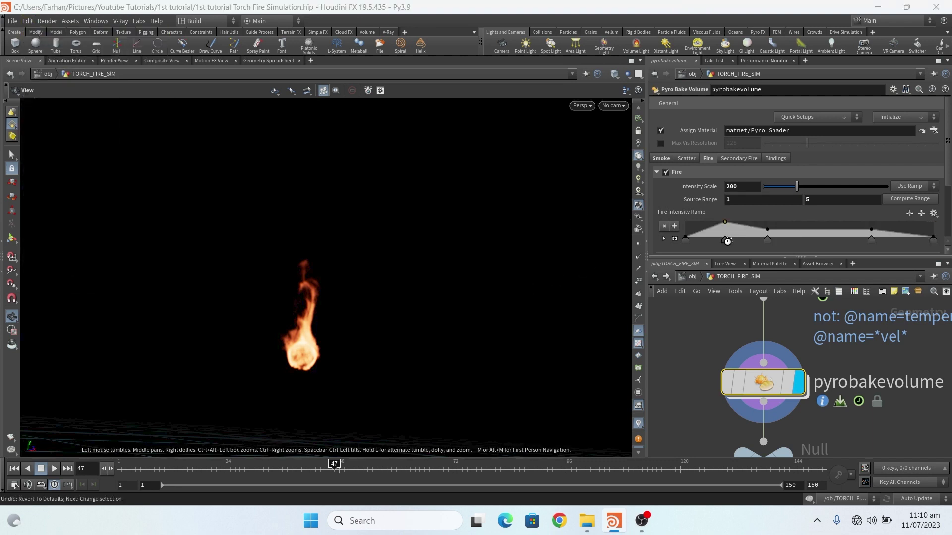
# Step: Enlarge the Fire Intensity Ramp into its full graph display and examine its control points
pyautogui.scroll(-3, 684, 193)
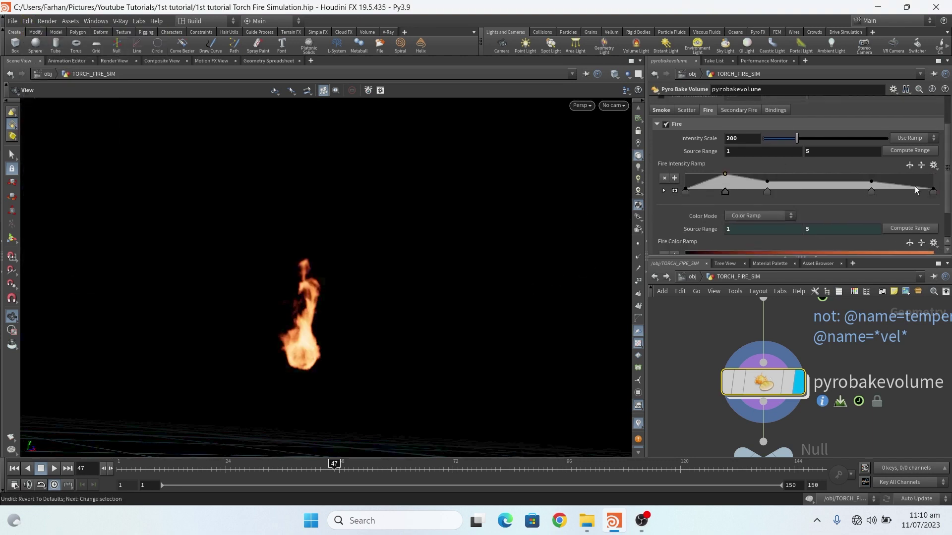
pyautogui.click(674, 191)
pyautogui.scroll(-3, 689, 193)
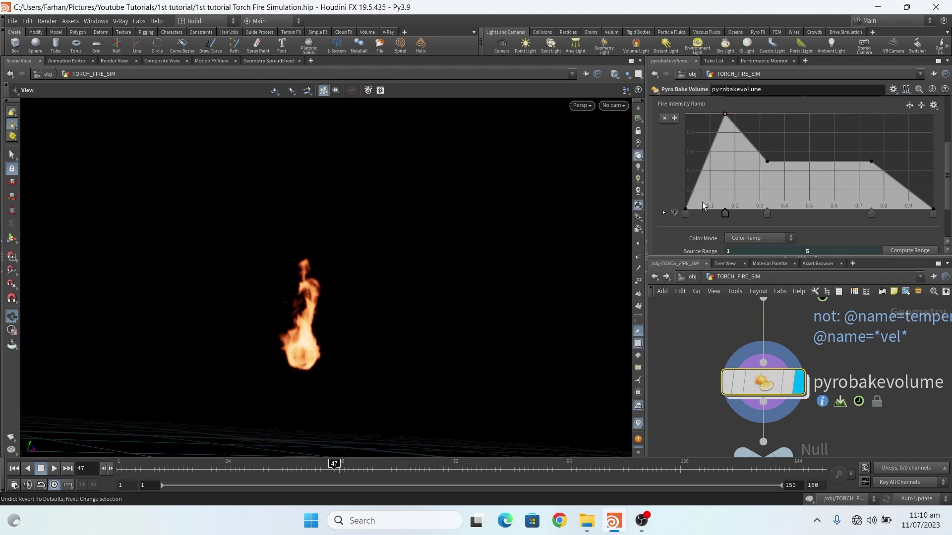
pyautogui.scroll(3, 675, 220)
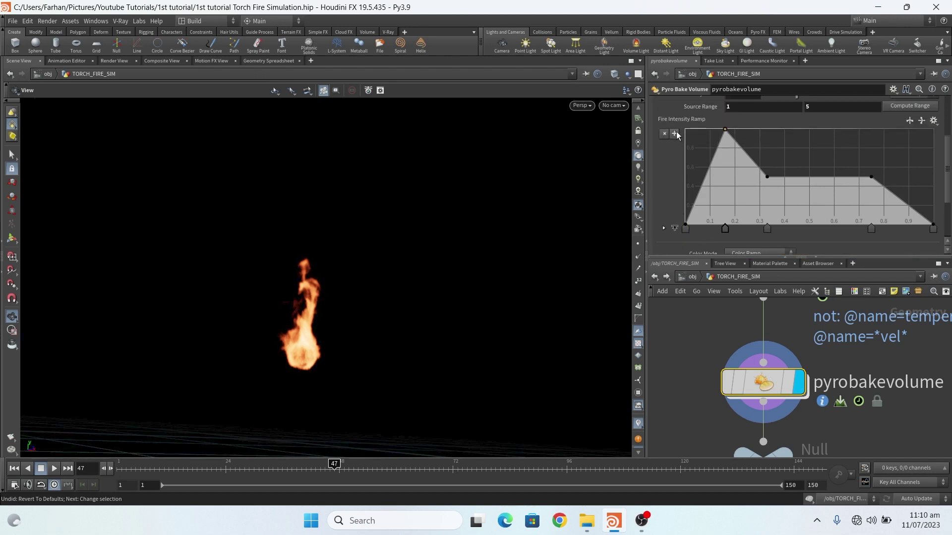
# Step: Collapse the enlarged Fire Intensity Ramp graph of pyrobakevolume and review the Fire Color Ramp
pyautogui.scroll(2, 663, 187)
pyautogui.scroll(-3, 665, 198)
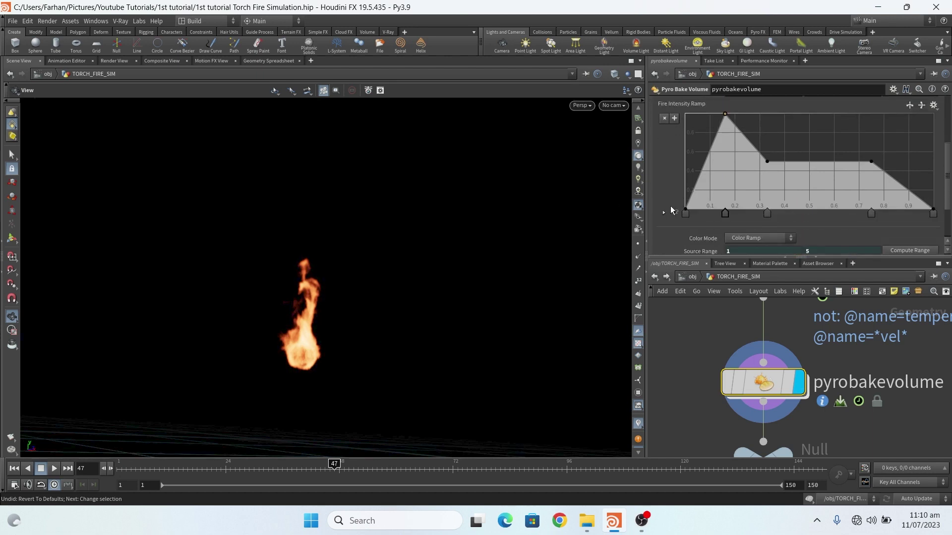
pyautogui.click(672, 211)
pyautogui.scroll(-2, 681, 193)
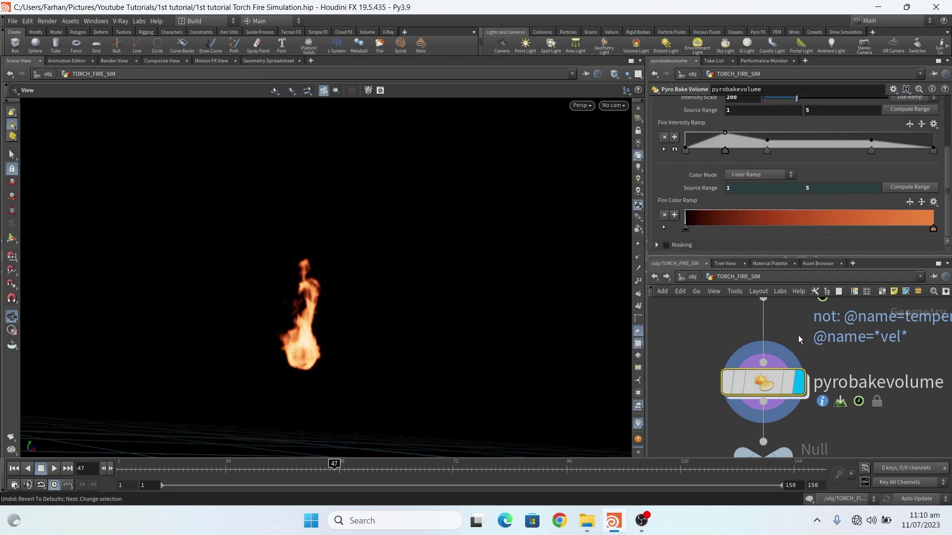
# Step: Examine the OUT_Fire null and the overall layout of the TORCH_FIRE_SIM network above it
pyautogui.scroll(-3, 773, 342)
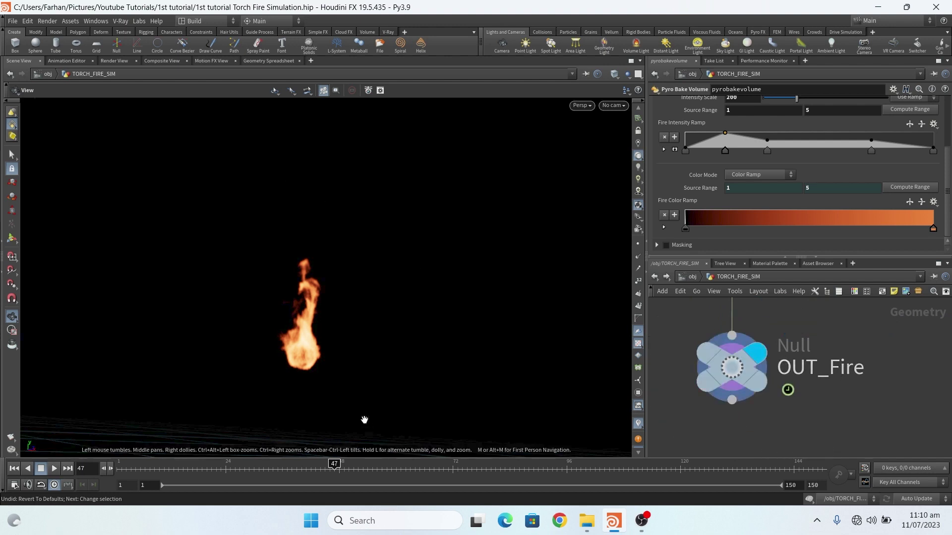
pyautogui.scroll(-5, 747, 384)
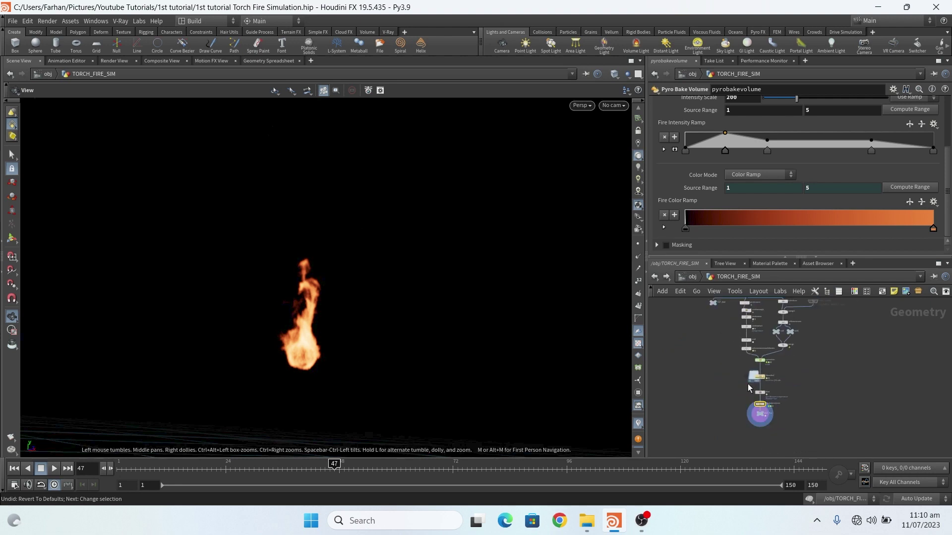
pyautogui.scroll(6, 739, 401)
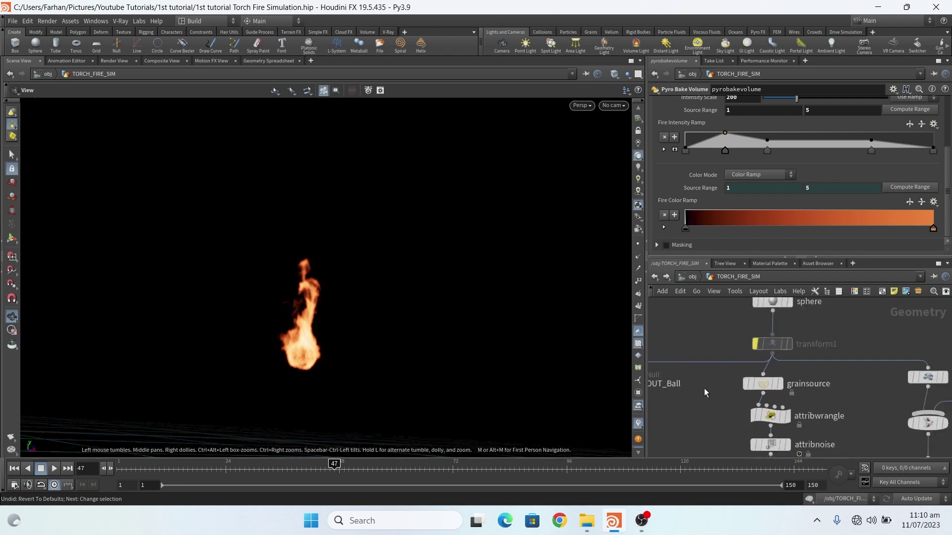
pyautogui.scroll(-6, 704, 388)
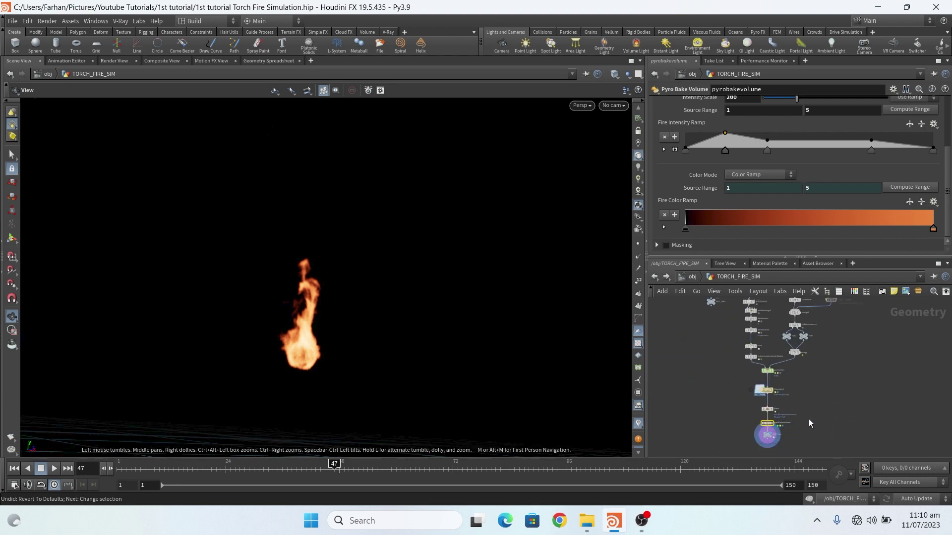
pyautogui.scroll(-3, 808, 416)
pyautogui.scroll(3, 811, 391)
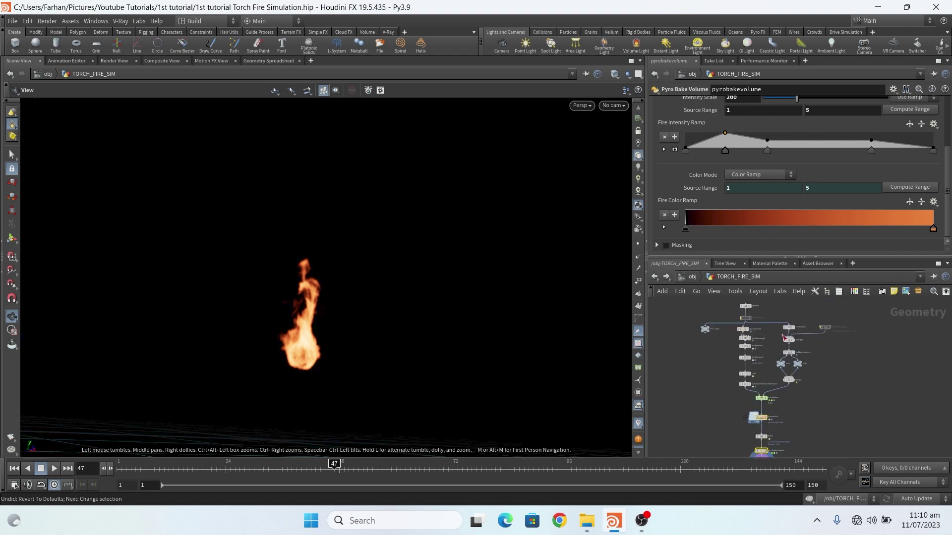
# Step: Turn off the bypass on object_merge1 and display its imported torch geometry
pyautogui.scroll(5, 819, 362)
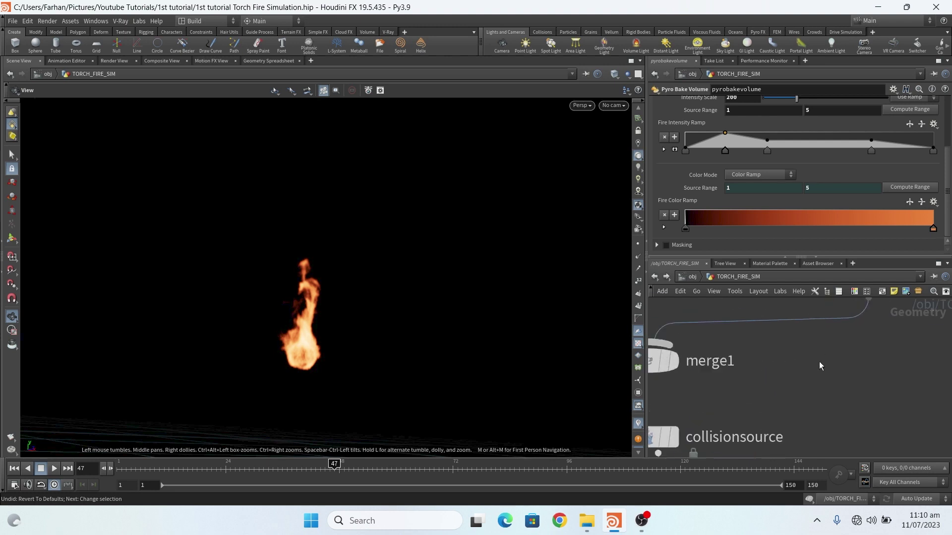
pyautogui.scroll(-3, 822, 368)
pyautogui.scroll(6, 833, 343)
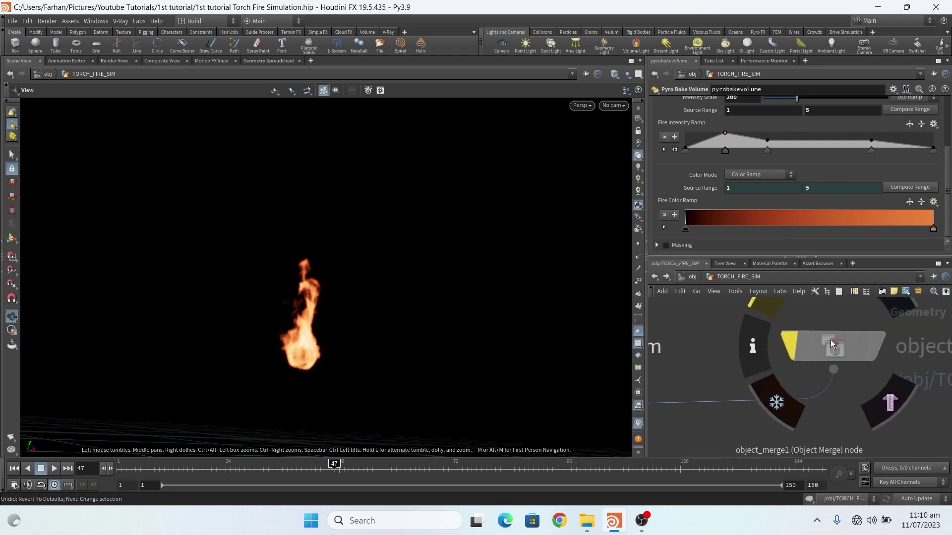
pyautogui.click(789, 343)
pyautogui.scroll(-5, 803, 361)
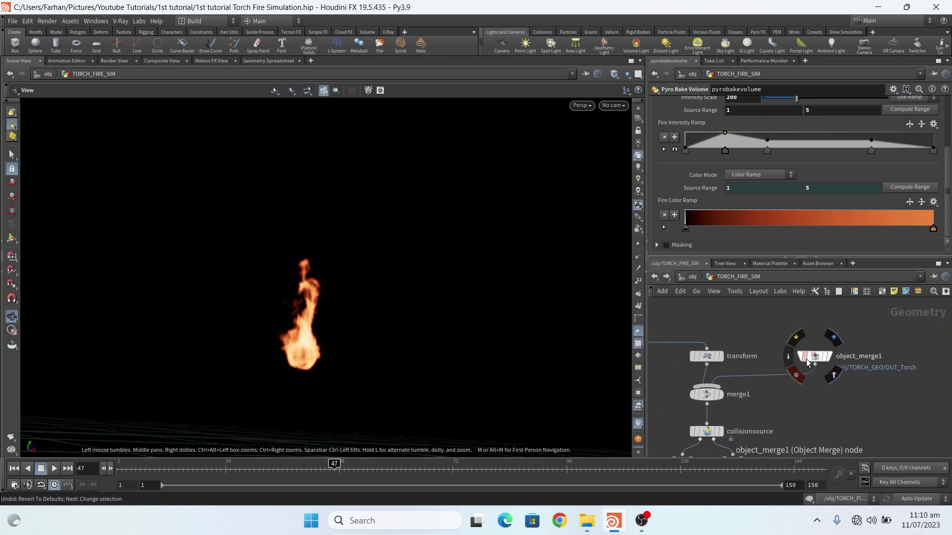
pyautogui.click(813, 360)
pyautogui.scroll(3, 812, 360)
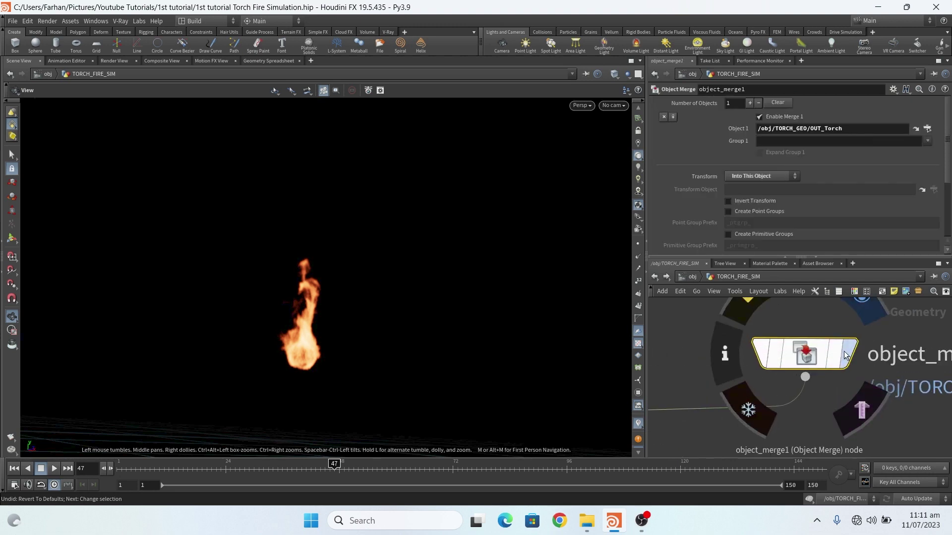
pyautogui.click(849, 355)
pyautogui.scroll(-5, 832, 368)
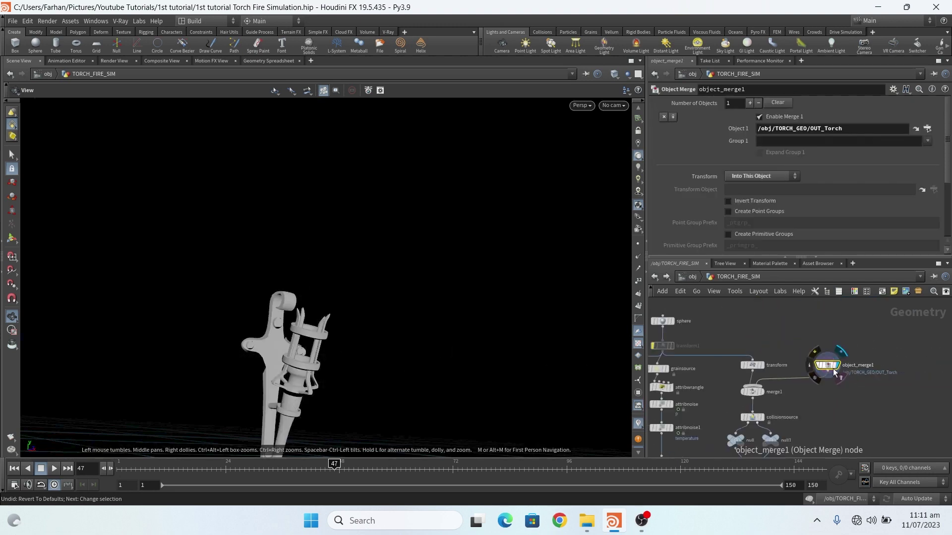
# Step: Review the source and collision branches feeding pyrosolver, and set the display back to the OUT_Fire null
pyautogui.scroll(4, 745, 409)
pyautogui.scroll(3, 713, 402)
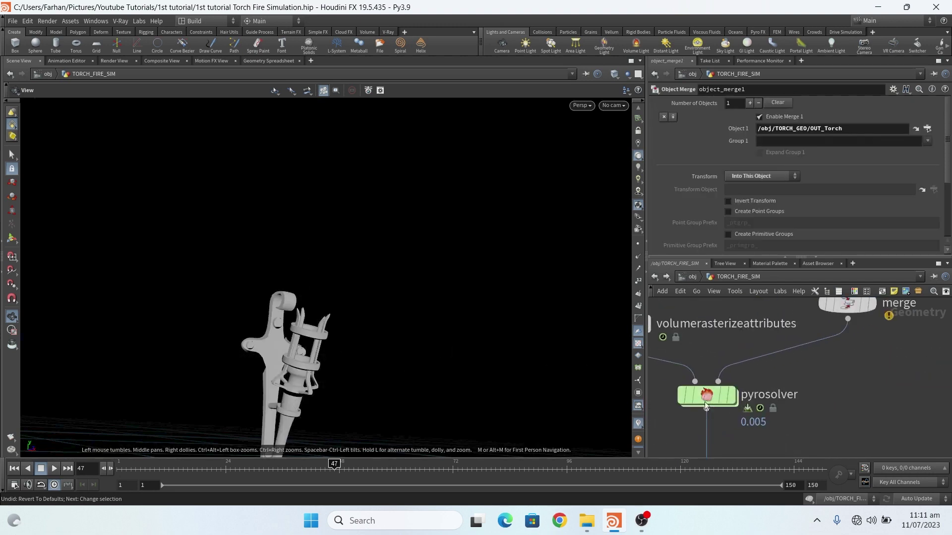
pyautogui.scroll(-7, 728, 397)
pyautogui.scroll(5, 727, 397)
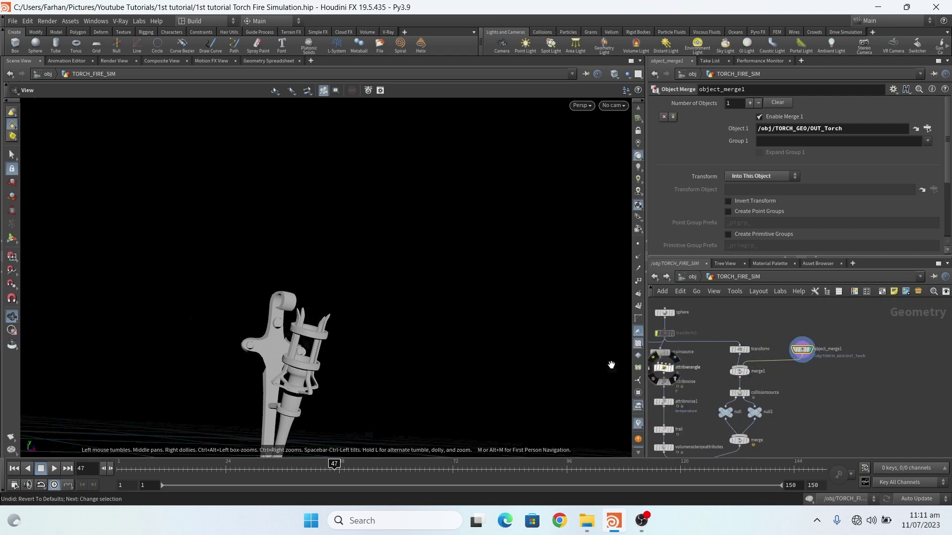
pyautogui.scroll(-4, 886, 365)
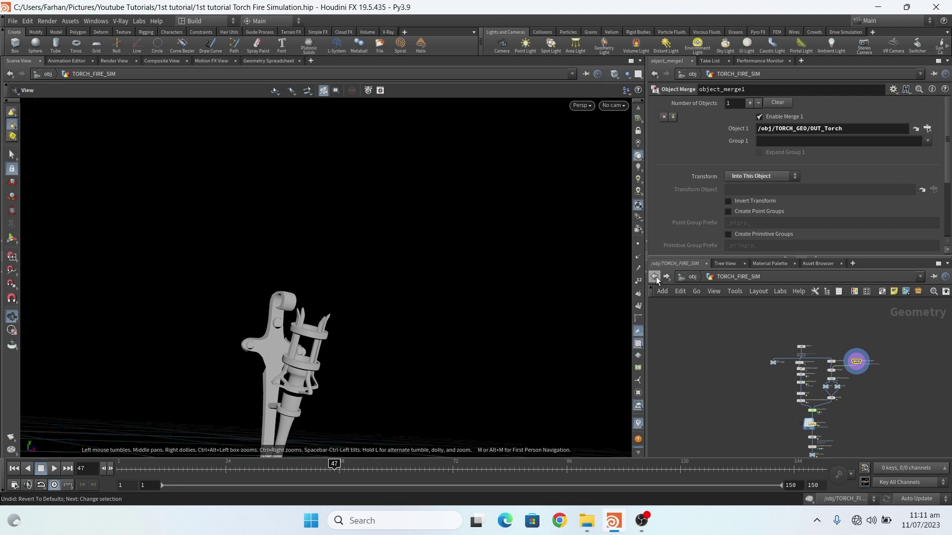
pyautogui.scroll(-2, 819, 355)
pyautogui.scroll(5, 813, 357)
pyautogui.scroll(3, 816, 361)
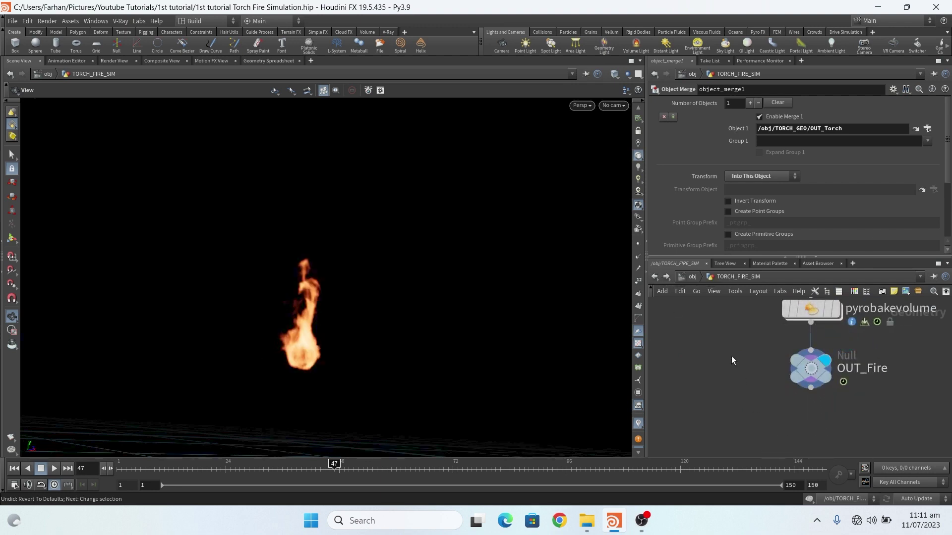
# Step: Return to the object level and turn on the display of the SPHERE and TORCH_FIRE_SIM objects
pyautogui.click(657, 275)
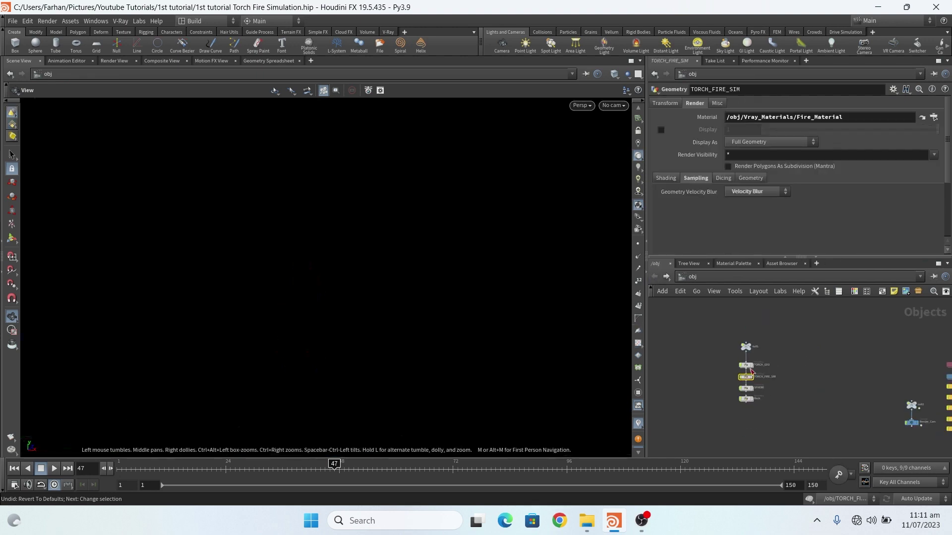
pyautogui.scroll(3, 714, 353)
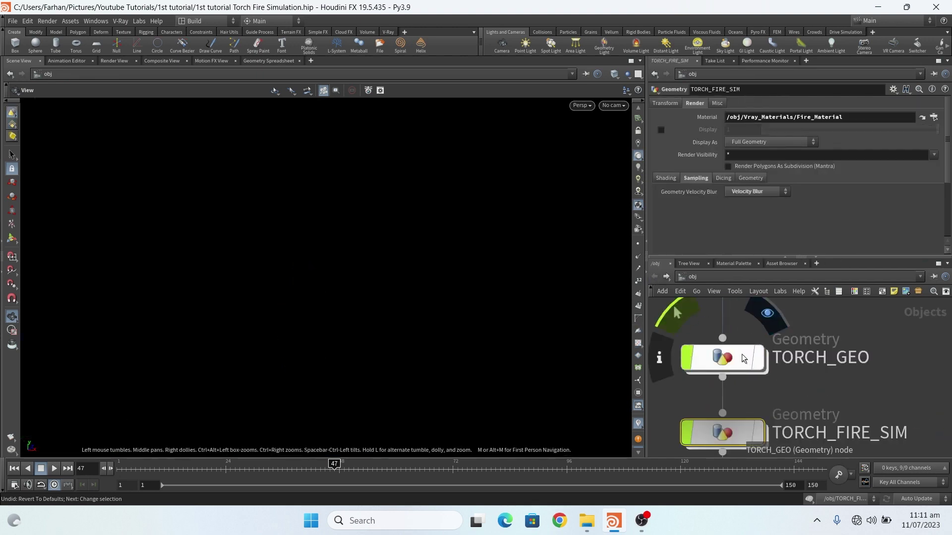
pyautogui.scroll(-3, 754, 337)
pyautogui.scroll(3, 780, 366)
pyautogui.moveTo(780, 366); pyautogui.dragTo(773, 298, button='middle')
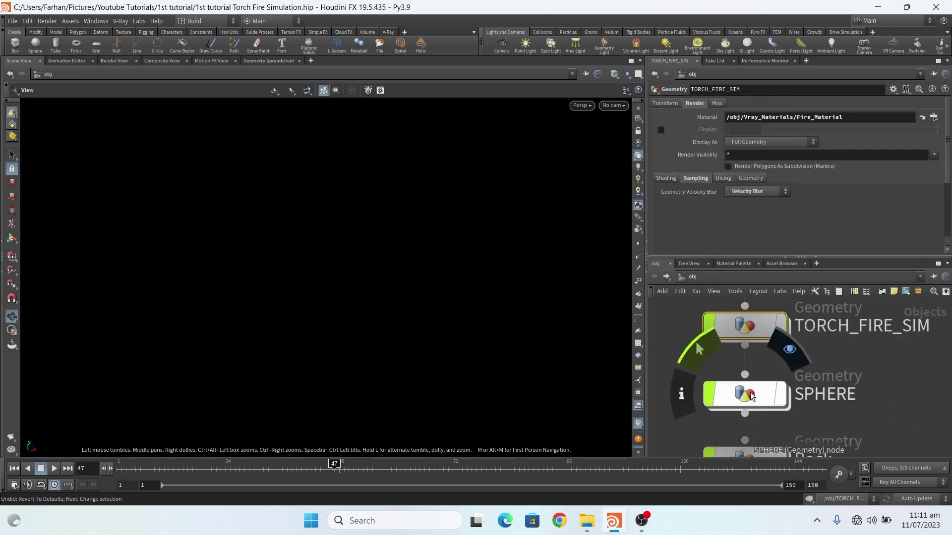
pyautogui.click(759, 397)
pyautogui.scroll(-3, 761, 397)
pyautogui.scroll(3, 745, 361)
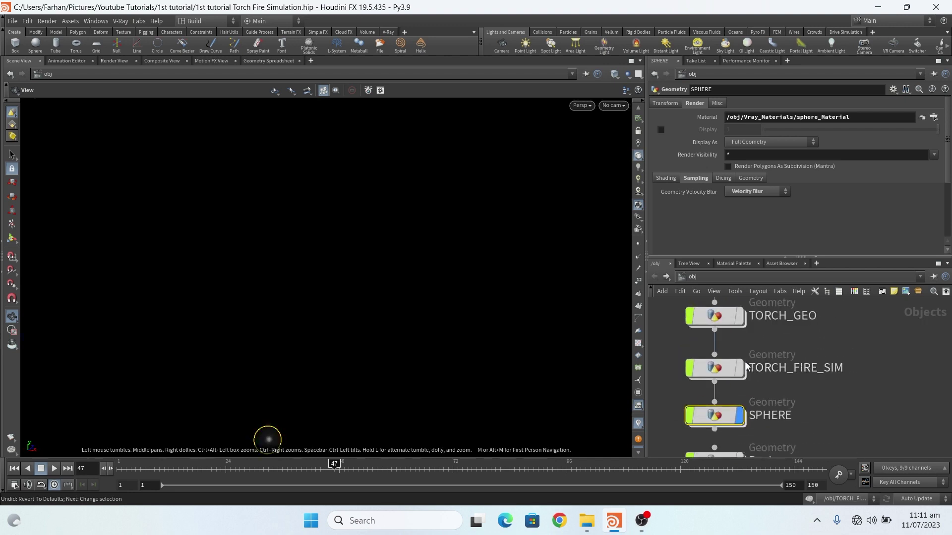
pyautogui.click(743, 366)
pyautogui.click(821, 404)
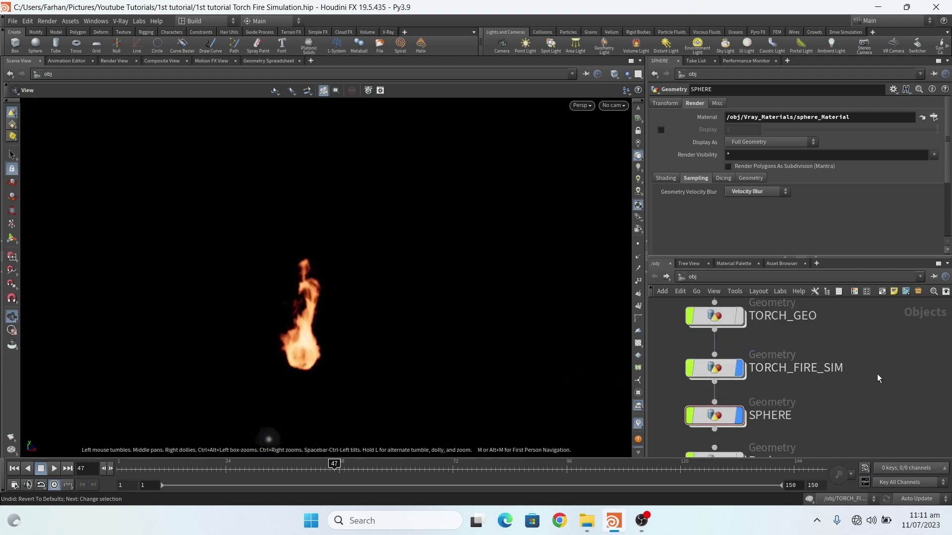
pyautogui.scroll(-2, 876, 374)
pyautogui.moveTo(562, 382); pyautogui.dragTo(315, 312)
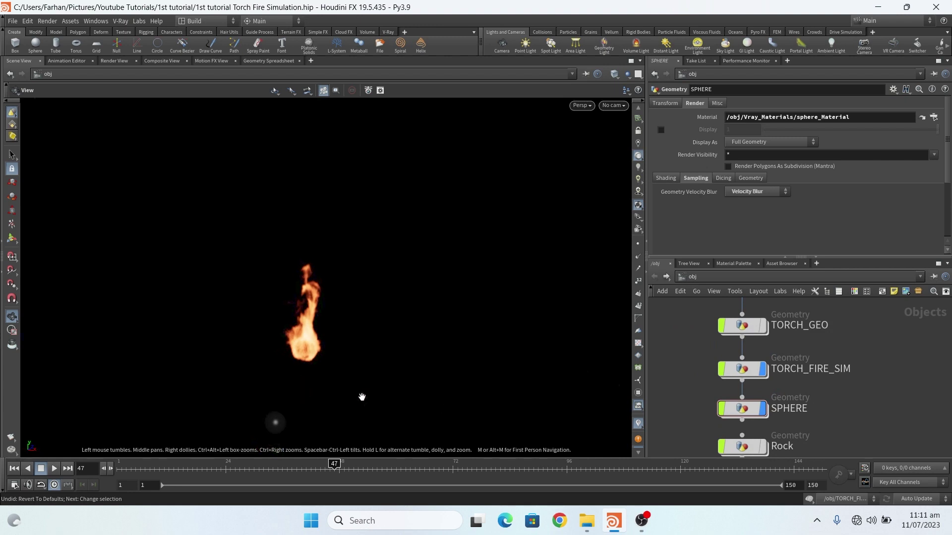
# Step: Turn off the bypass on transform1 inside TORCH_FIRE_SIM, and check the sphere against the flame at the object level
pyautogui.moveTo(745, 411)
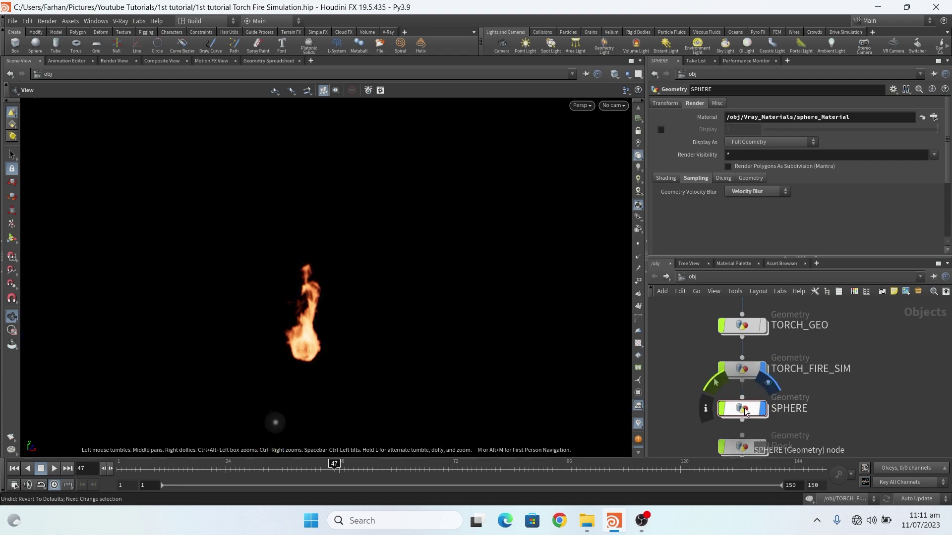
pyautogui.scroll(4, 709, 400)
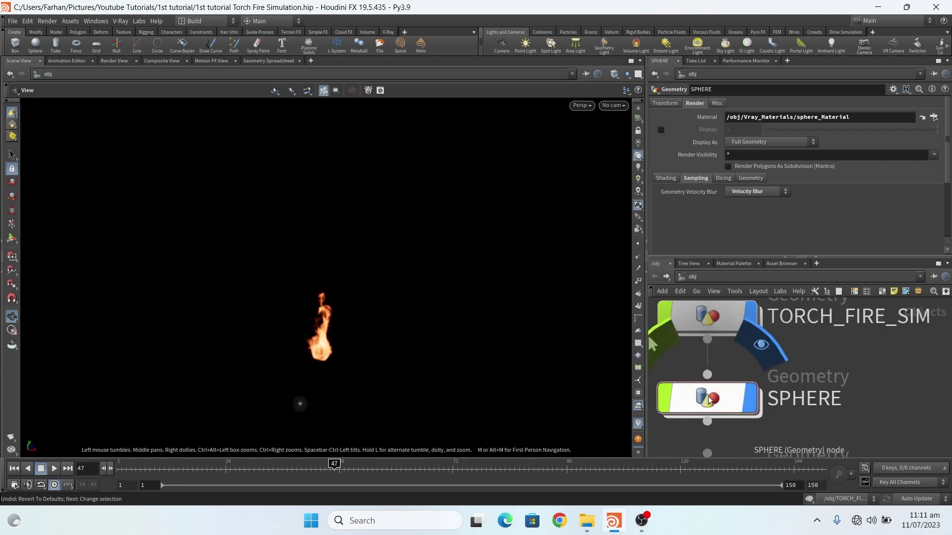
pyautogui.scroll(-3, 709, 400)
pyautogui.doubleClick(727, 359)
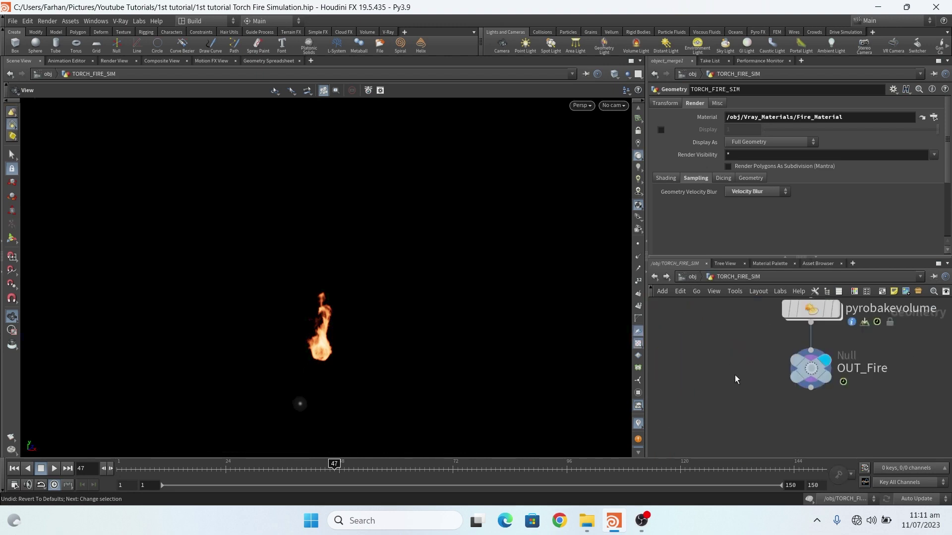
pyautogui.scroll(-4, 759, 417)
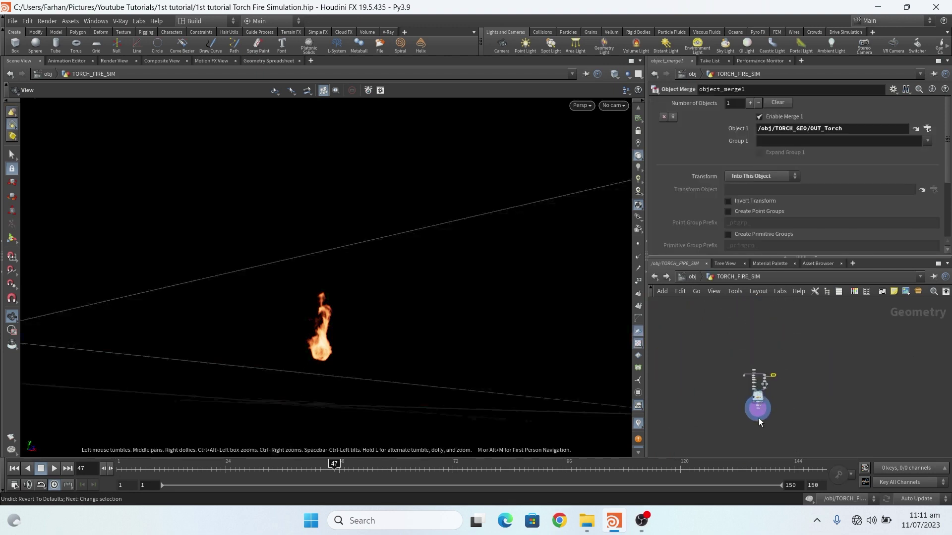
pyautogui.scroll(5, 746, 363)
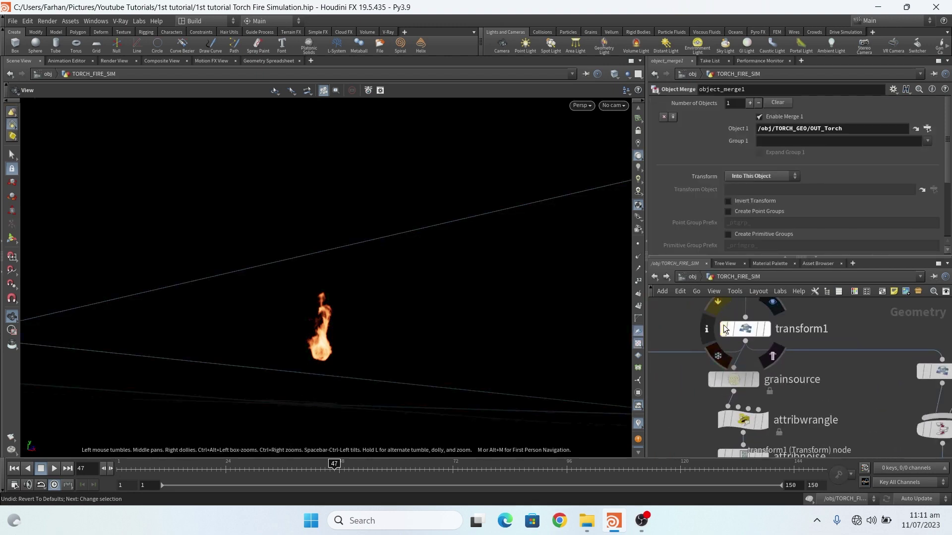
pyautogui.click(655, 276)
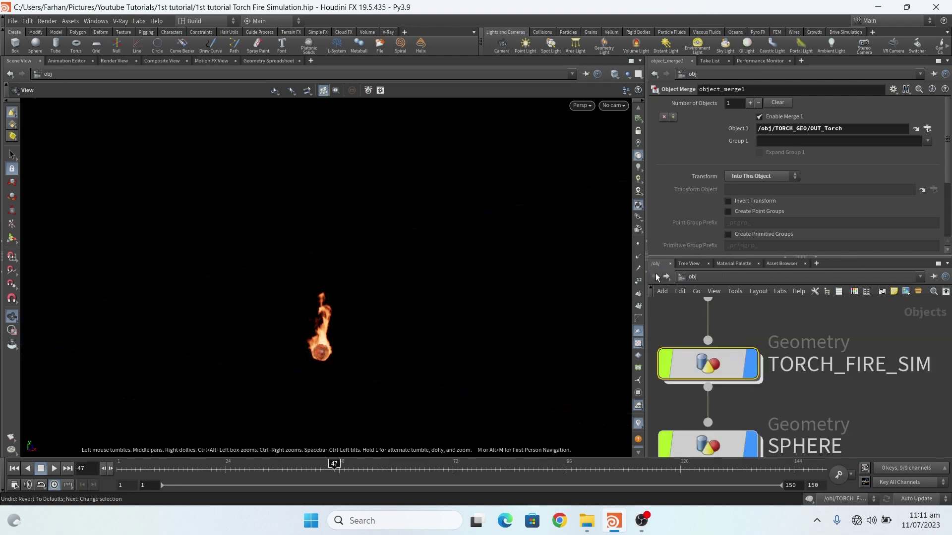
pyautogui.scroll(4, 752, 403)
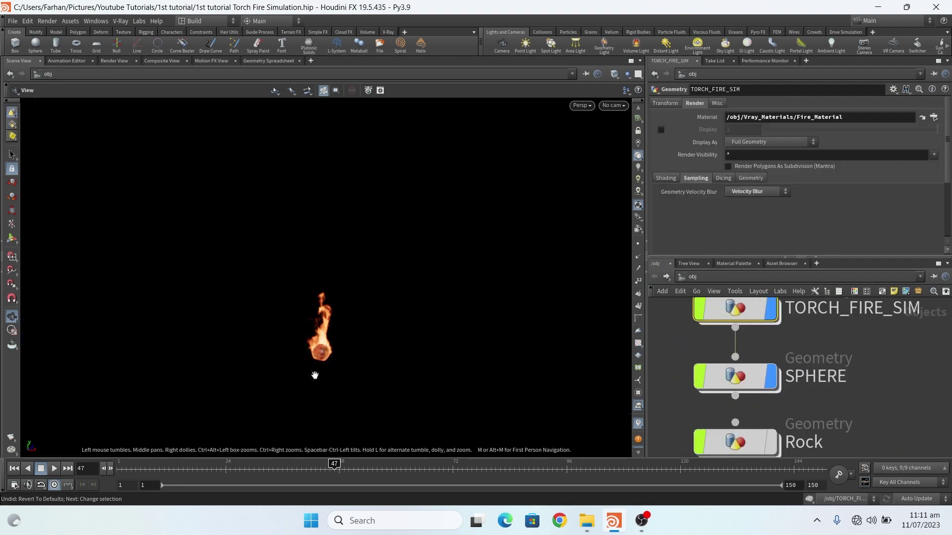
pyautogui.scroll(4, 315, 375)
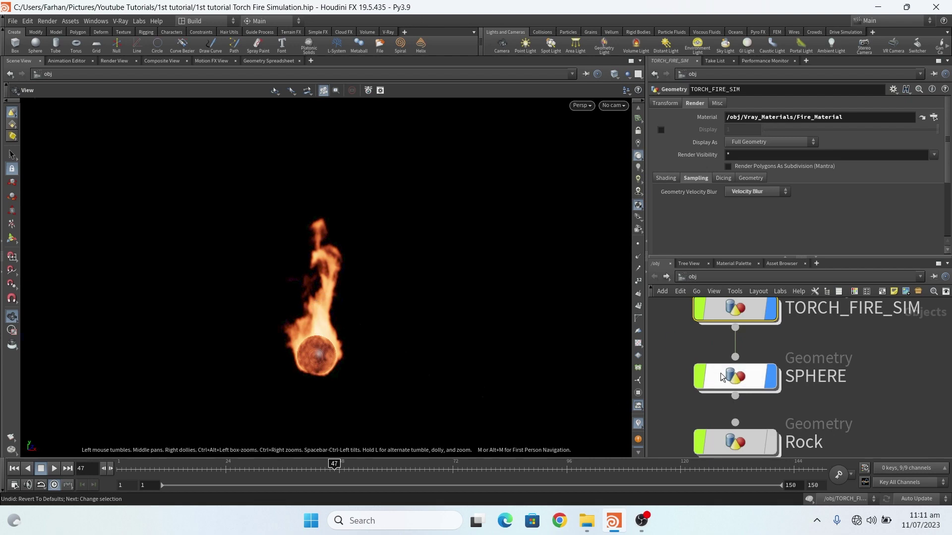
# Step: Turn on the display of the TORCH_GEO object and inspect the torch together with the flame
pyautogui.scroll(-3, 744, 427)
pyautogui.scroll(3, 750, 331)
pyautogui.click(749, 331)
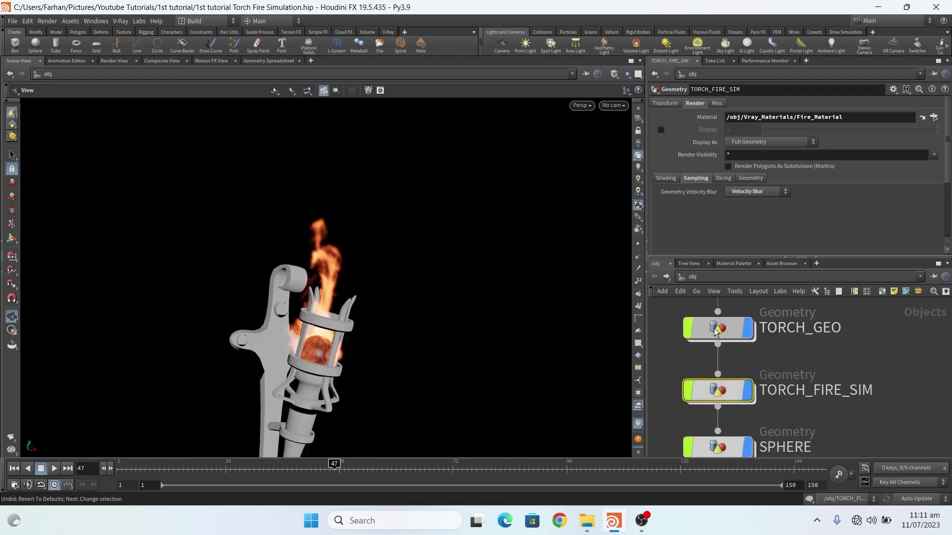
pyautogui.click(708, 328)
pyautogui.moveTo(294, 342); pyautogui.dragTo(208, 387)
# Step: Examine the node chain inside TORCH_GEO from file1 through subdivide1 to the OUT_Torch null, and return to the object level
pyautogui.doubleClick(731, 326)
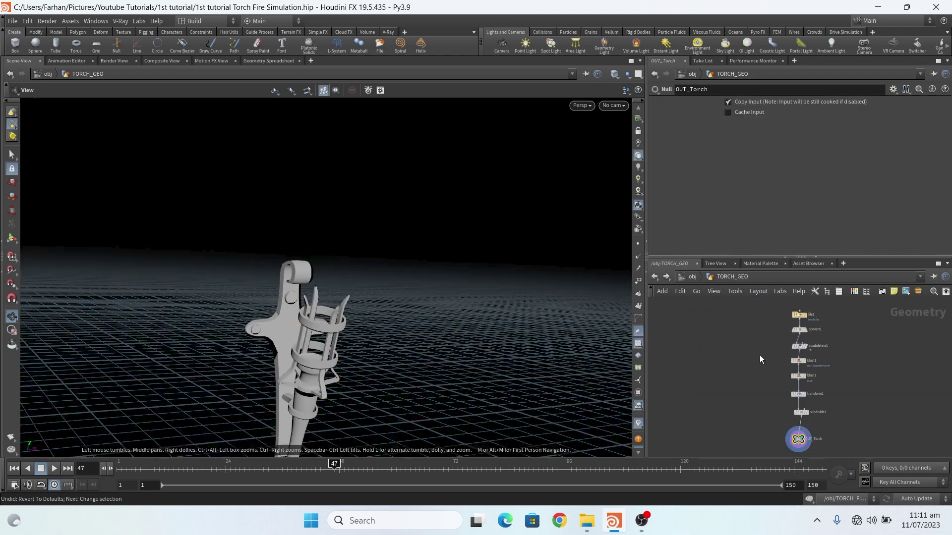
pyautogui.scroll(8, 813, 311)
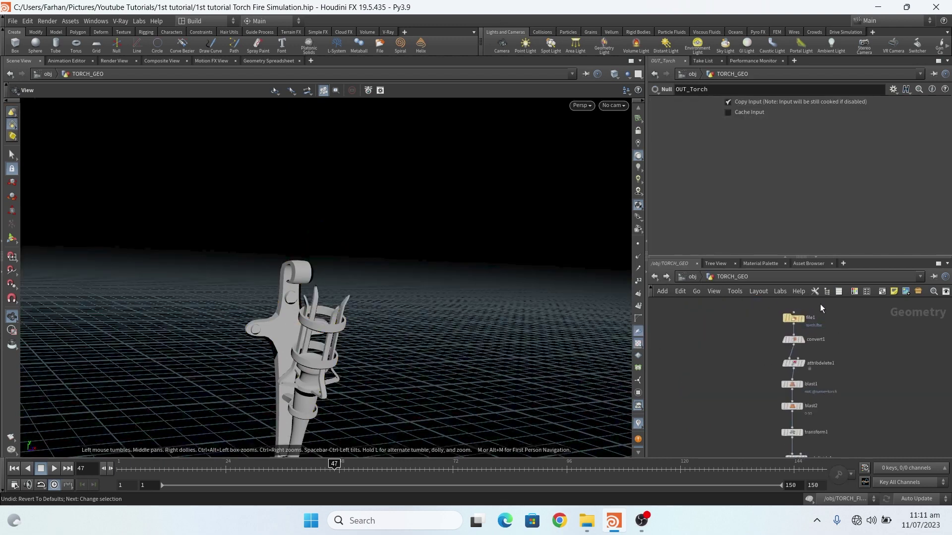
pyautogui.scroll(-5, 765, 372)
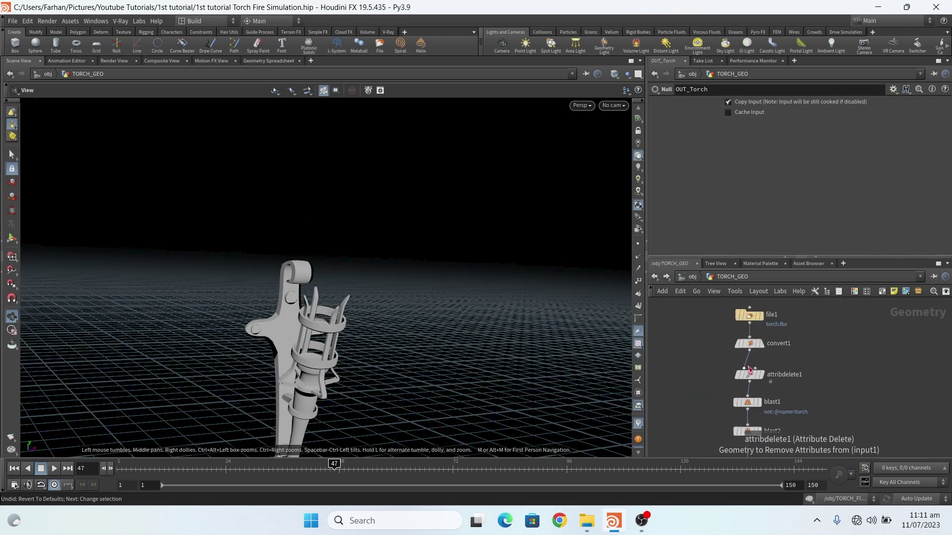
pyautogui.scroll(5, 756, 379)
pyautogui.scroll(-5, 759, 396)
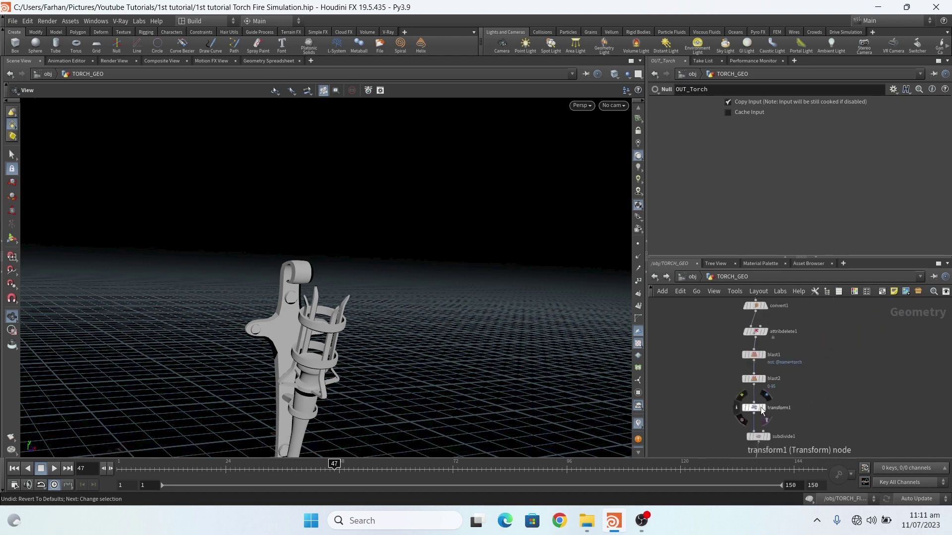
pyautogui.scroll(4, 764, 412)
pyautogui.scroll(-5, 764, 426)
pyautogui.scroll(6, 766, 431)
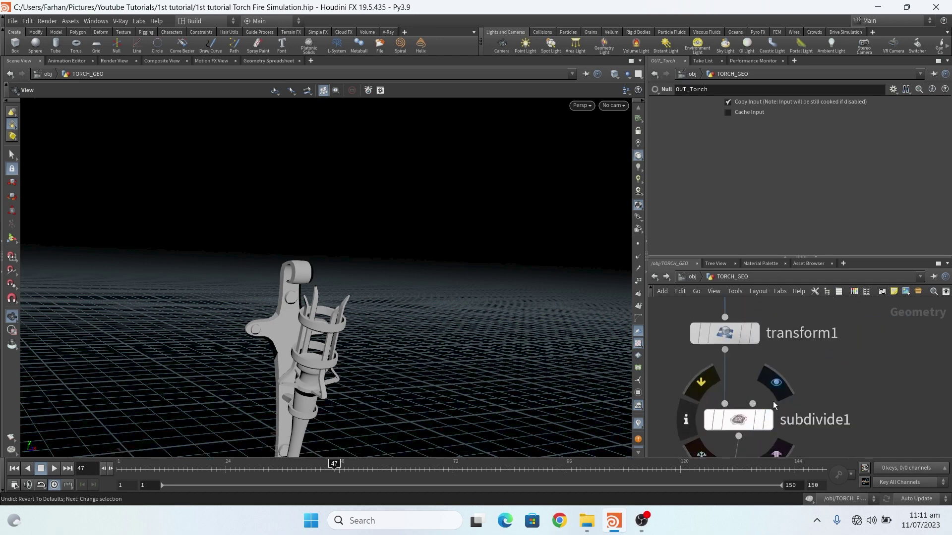
pyautogui.scroll(-5, 771, 397)
pyautogui.scroll(6, 770, 387)
pyautogui.scroll(-5, 770, 385)
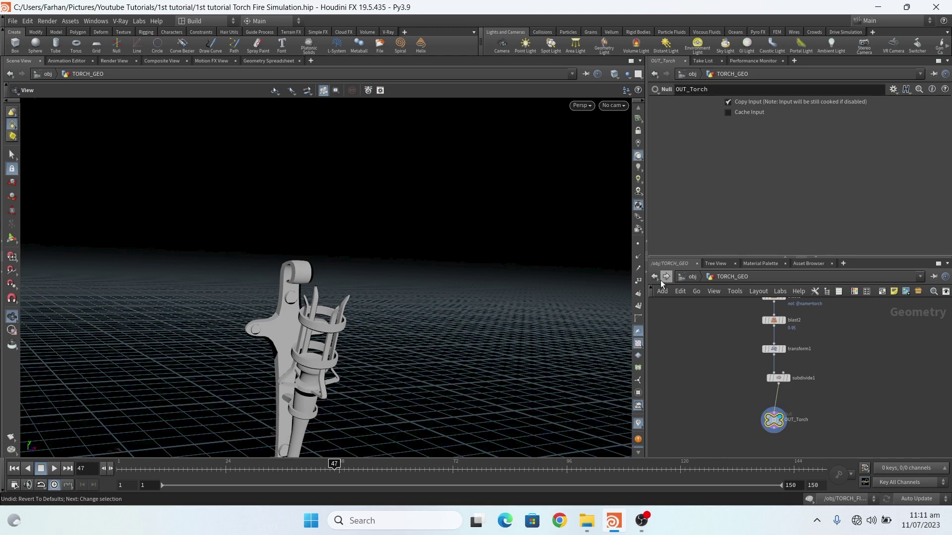
pyautogui.scroll(3, 760, 396)
pyautogui.scroll(-4, 760, 421)
pyautogui.scroll(5, 791, 358)
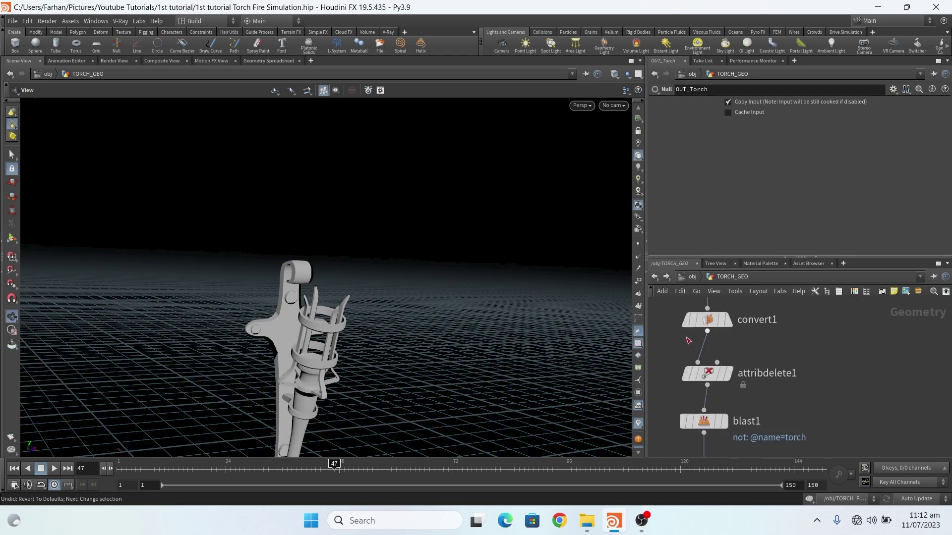
pyautogui.click(653, 278)
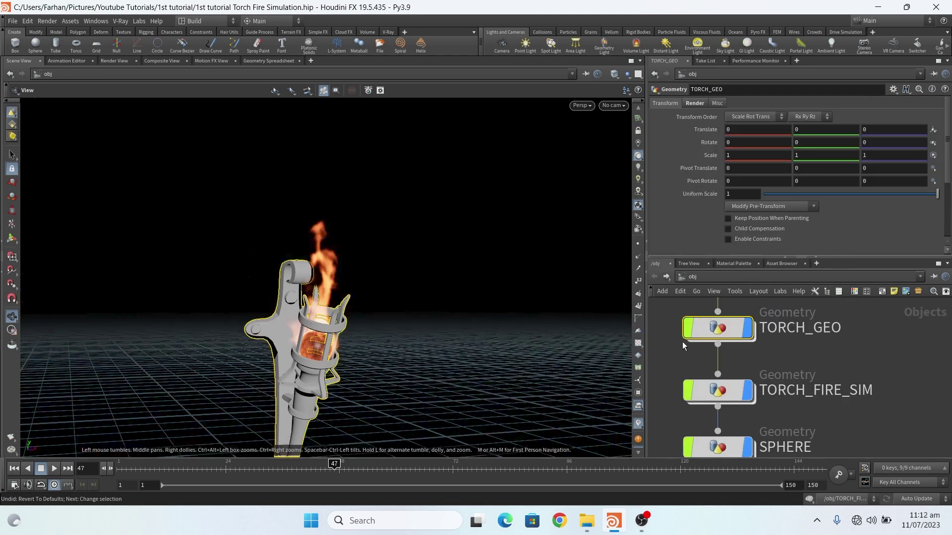
# Step: Turn on the display of the Rock object so it shows behind the torch and flame
pyautogui.scroll(-4, 775, 361)
pyautogui.scroll(4, 769, 392)
pyautogui.click(764, 382)
pyautogui.click(746, 382)
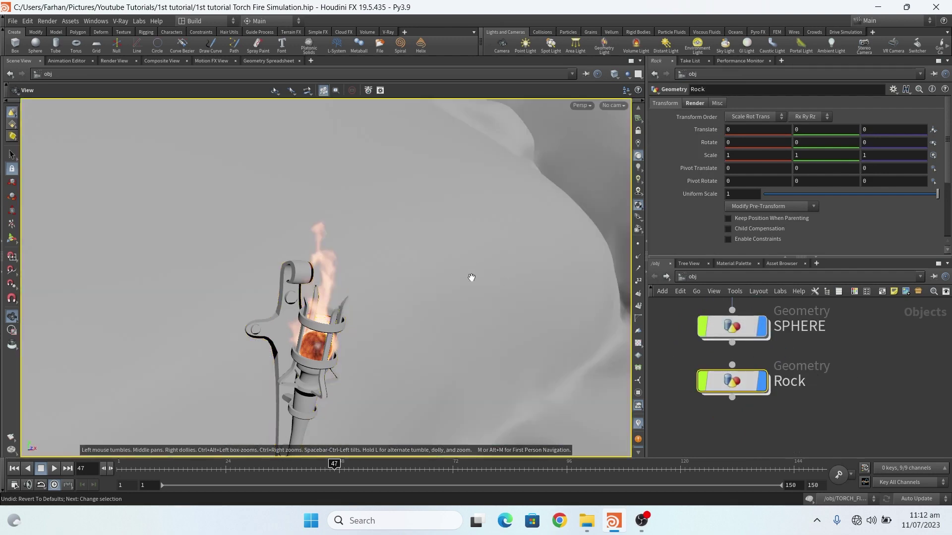
# Step: Examine the rock model and the node chain inside the Rock object, and return to the object level
pyautogui.doubleClick(742, 376)
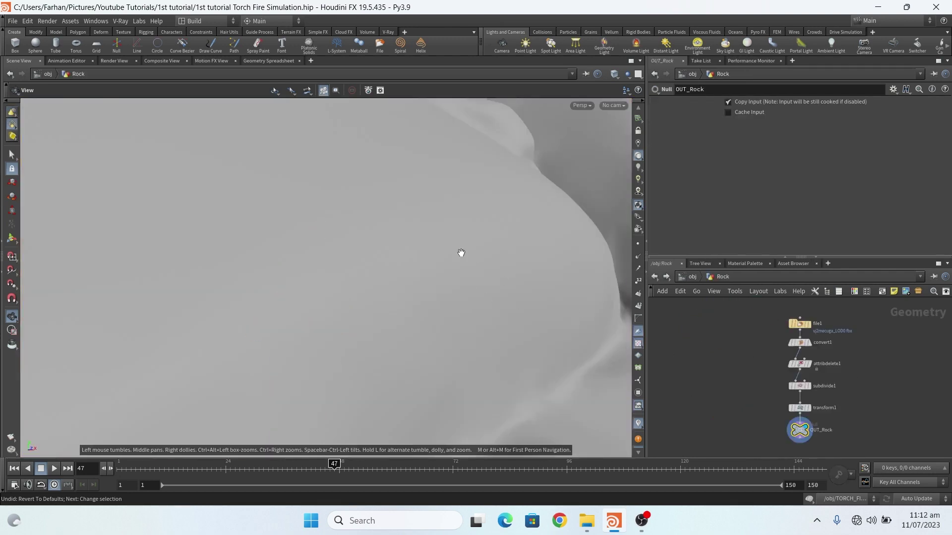
pyautogui.scroll(-10, 461, 253)
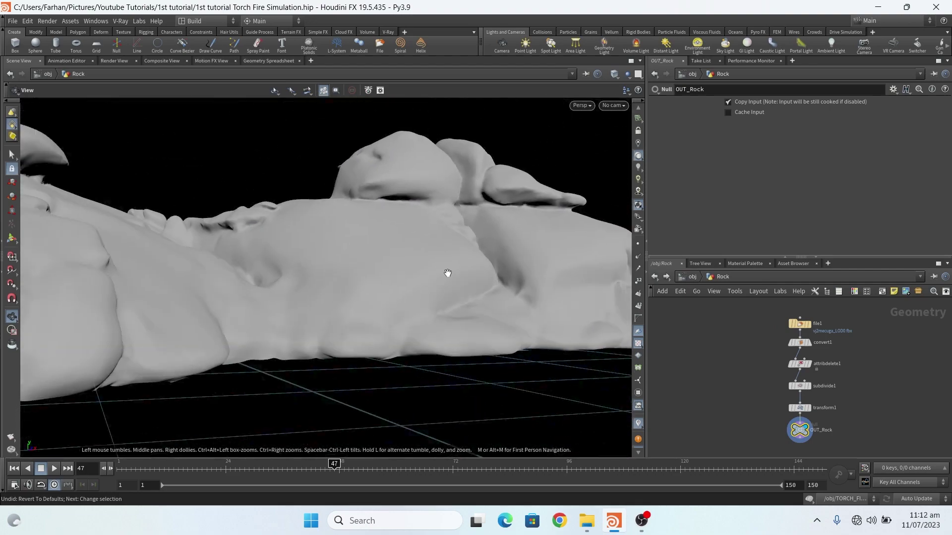
pyautogui.scroll(-8, 448, 270)
pyautogui.moveTo(452, 268); pyautogui.dragTo(224, 255)
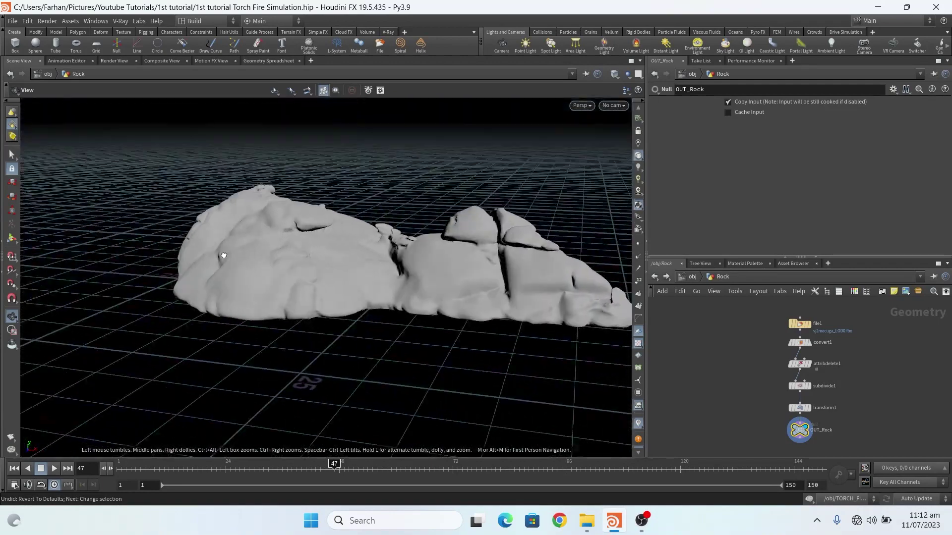
pyautogui.scroll(-3, 817, 359)
pyautogui.scroll(5, 789, 350)
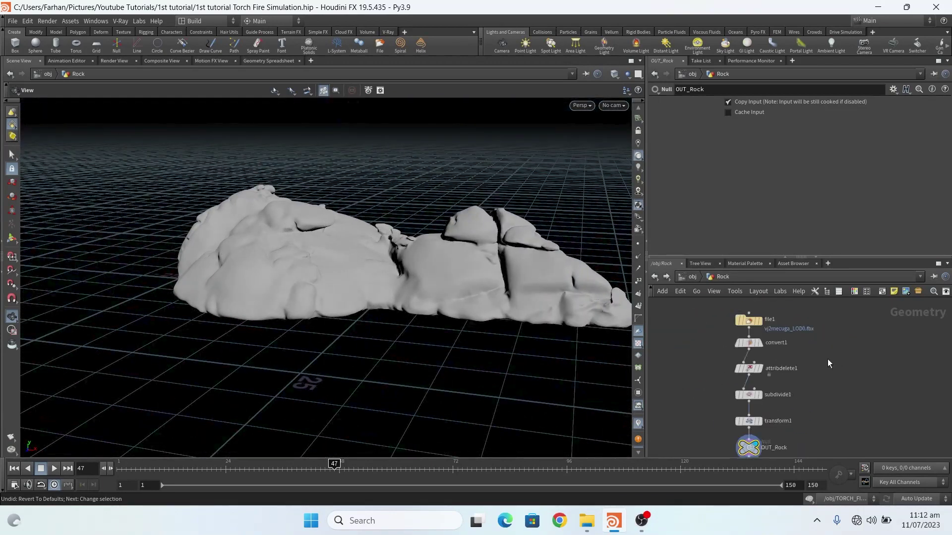
pyautogui.scroll(-2, 827, 359)
pyautogui.click(654, 276)
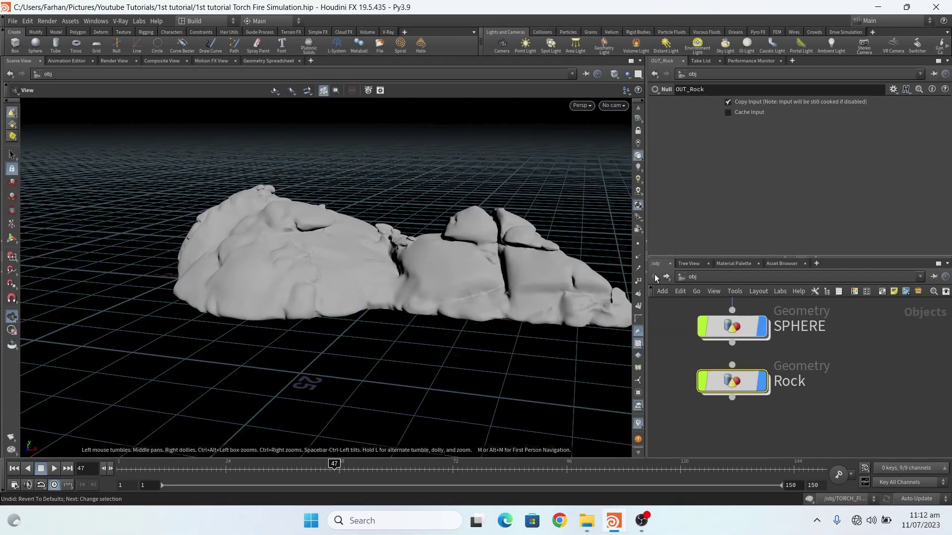
# Step: Switch the viewport to look through Render_Cam at the object level
pyautogui.click(786, 397)
pyautogui.scroll(-6, 781, 399)
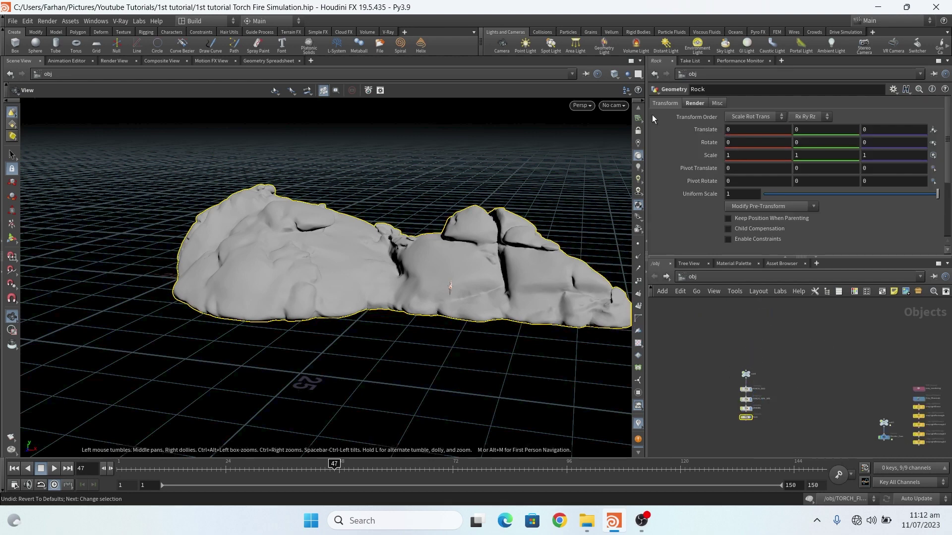
pyautogui.click(614, 105)
pyautogui.click(645, 155)
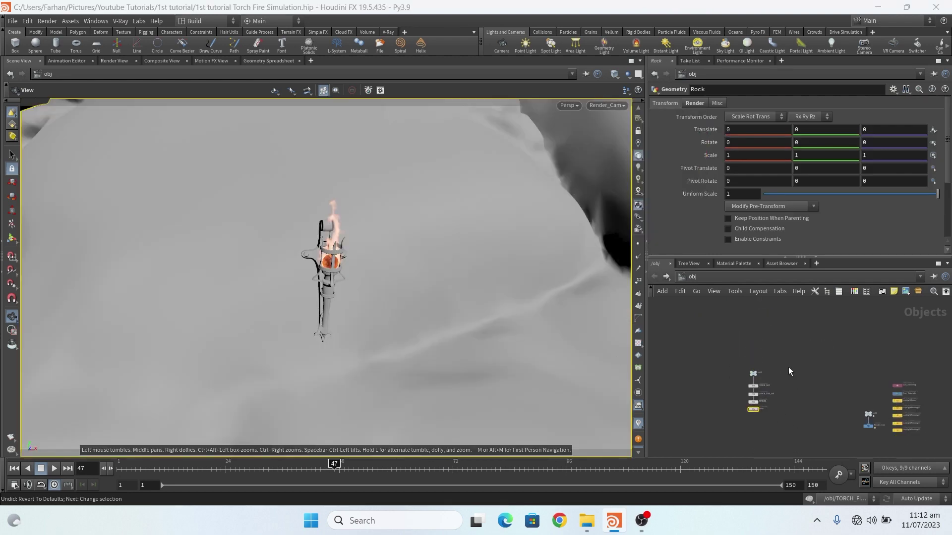
# Step: Review the Render_Cam, V-Ray rendering, material and light nodes alongside the geometry objects in the object network
pyautogui.scroll(5, 840, 385)
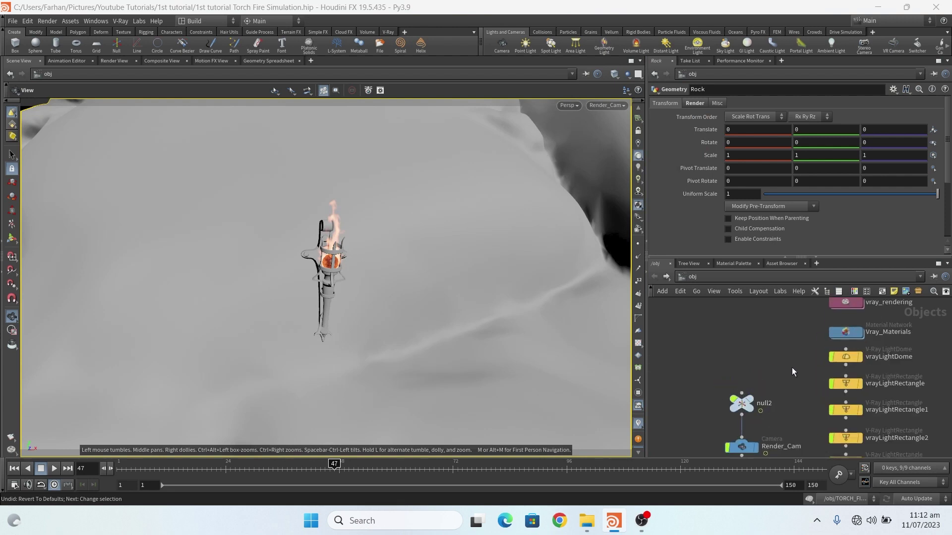
pyautogui.scroll(-2, 813, 351)
pyautogui.scroll(-3, 788, 331)
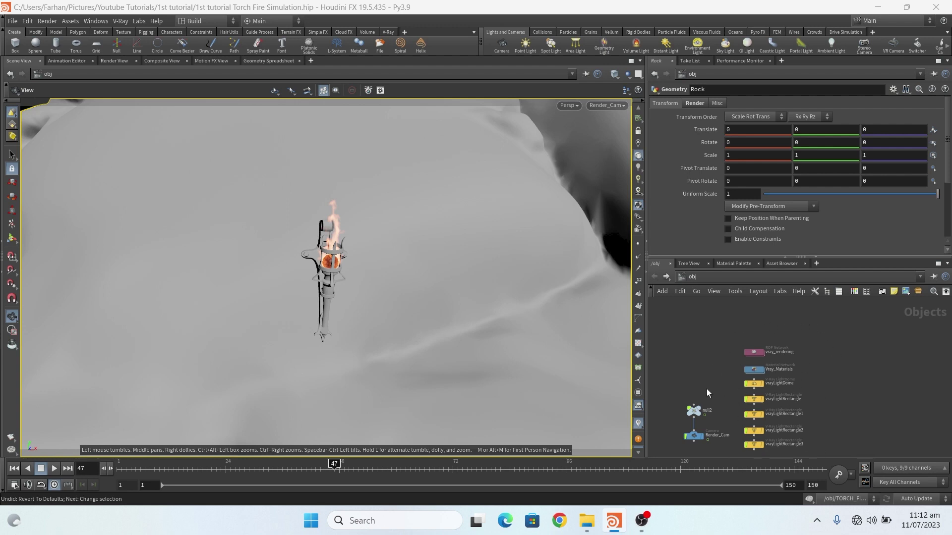
pyautogui.scroll(5, 764, 395)
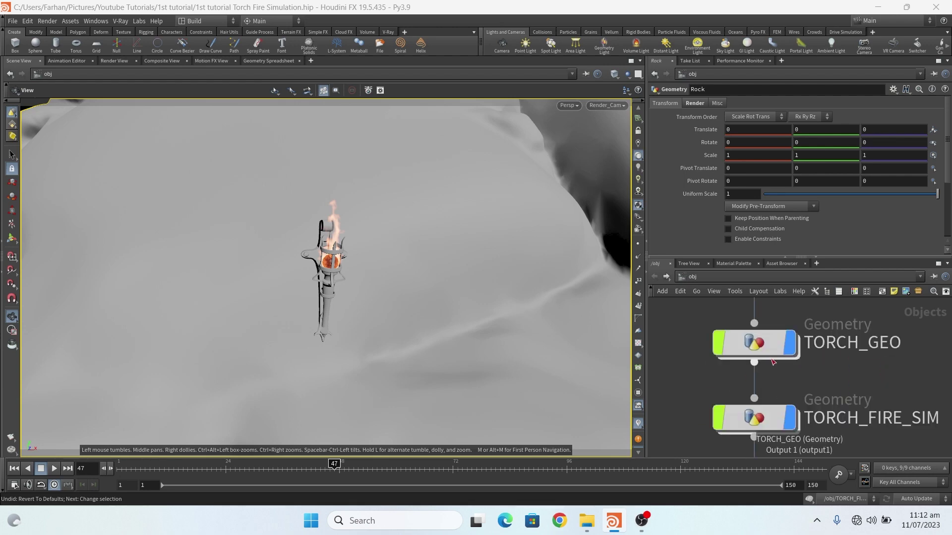
# Step: Recheck the simulation network inside TORCH_FIRE_SIM, and return to an overview of all nodes at the object level
pyautogui.doubleClick(763, 395)
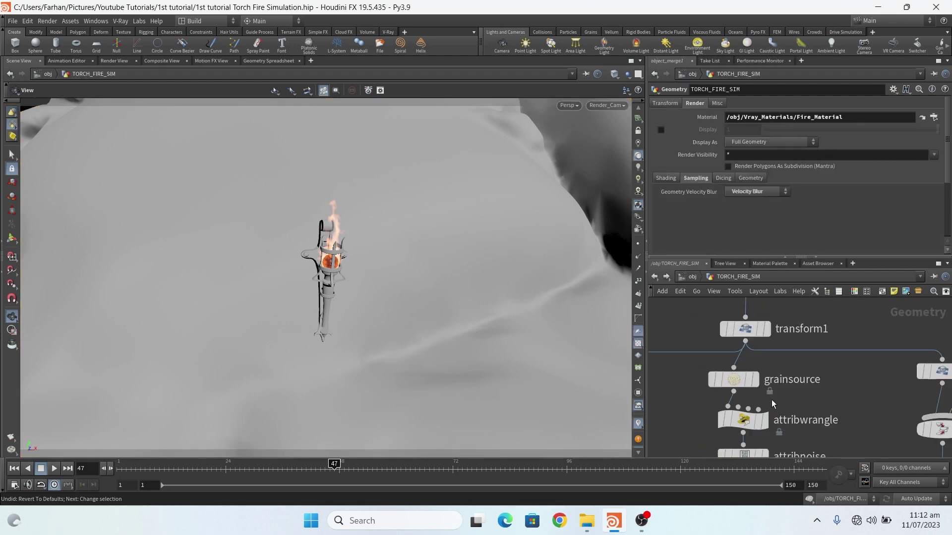
pyautogui.scroll(-6, 763, 387)
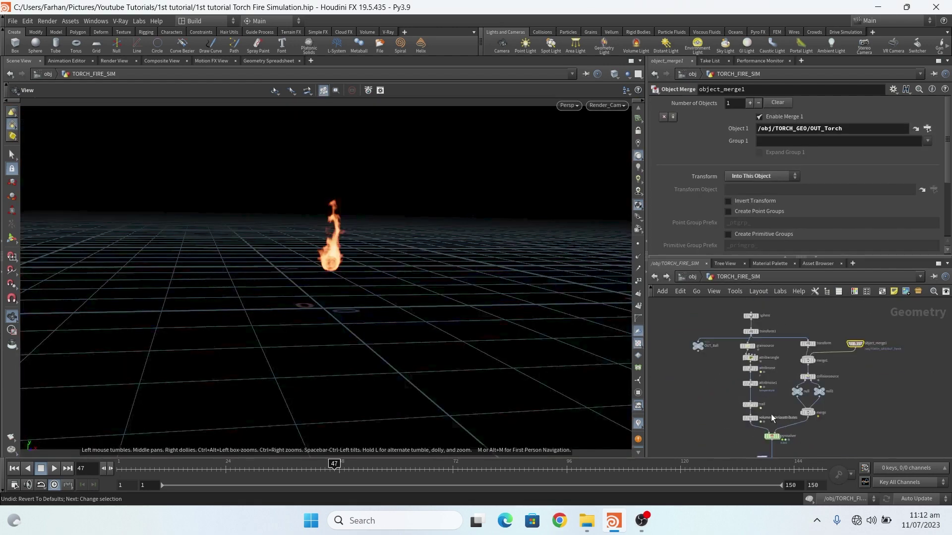
pyautogui.scroll(7, 790, 410)
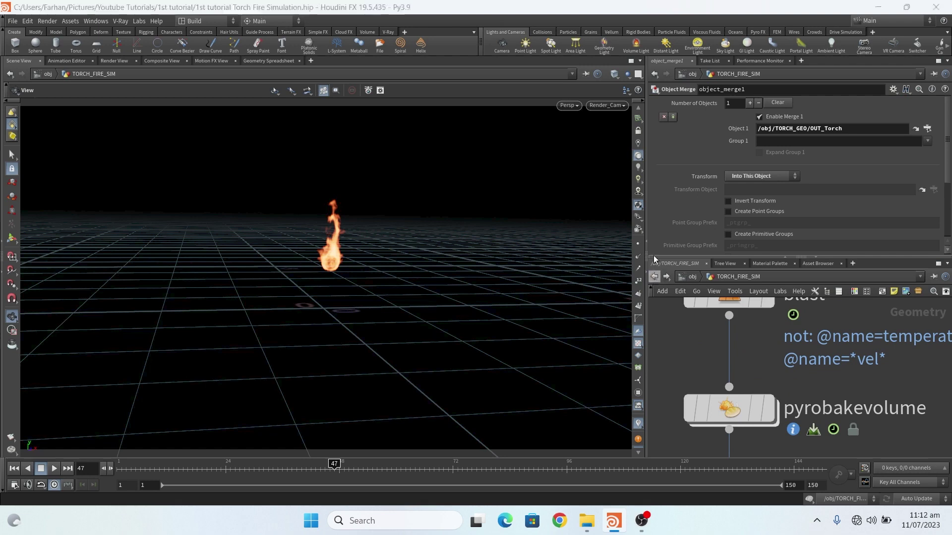
pyautogui.click(654, 277)
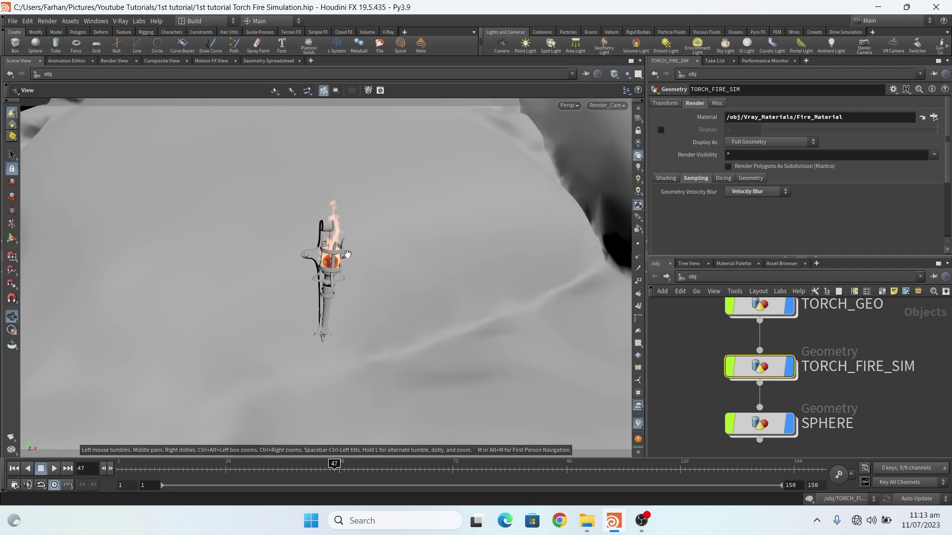
pyautogui.press('h')
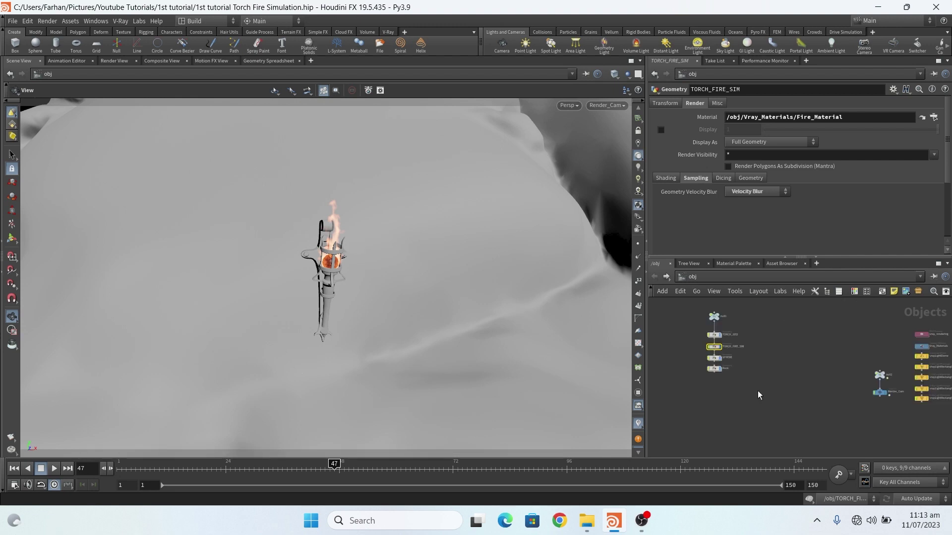